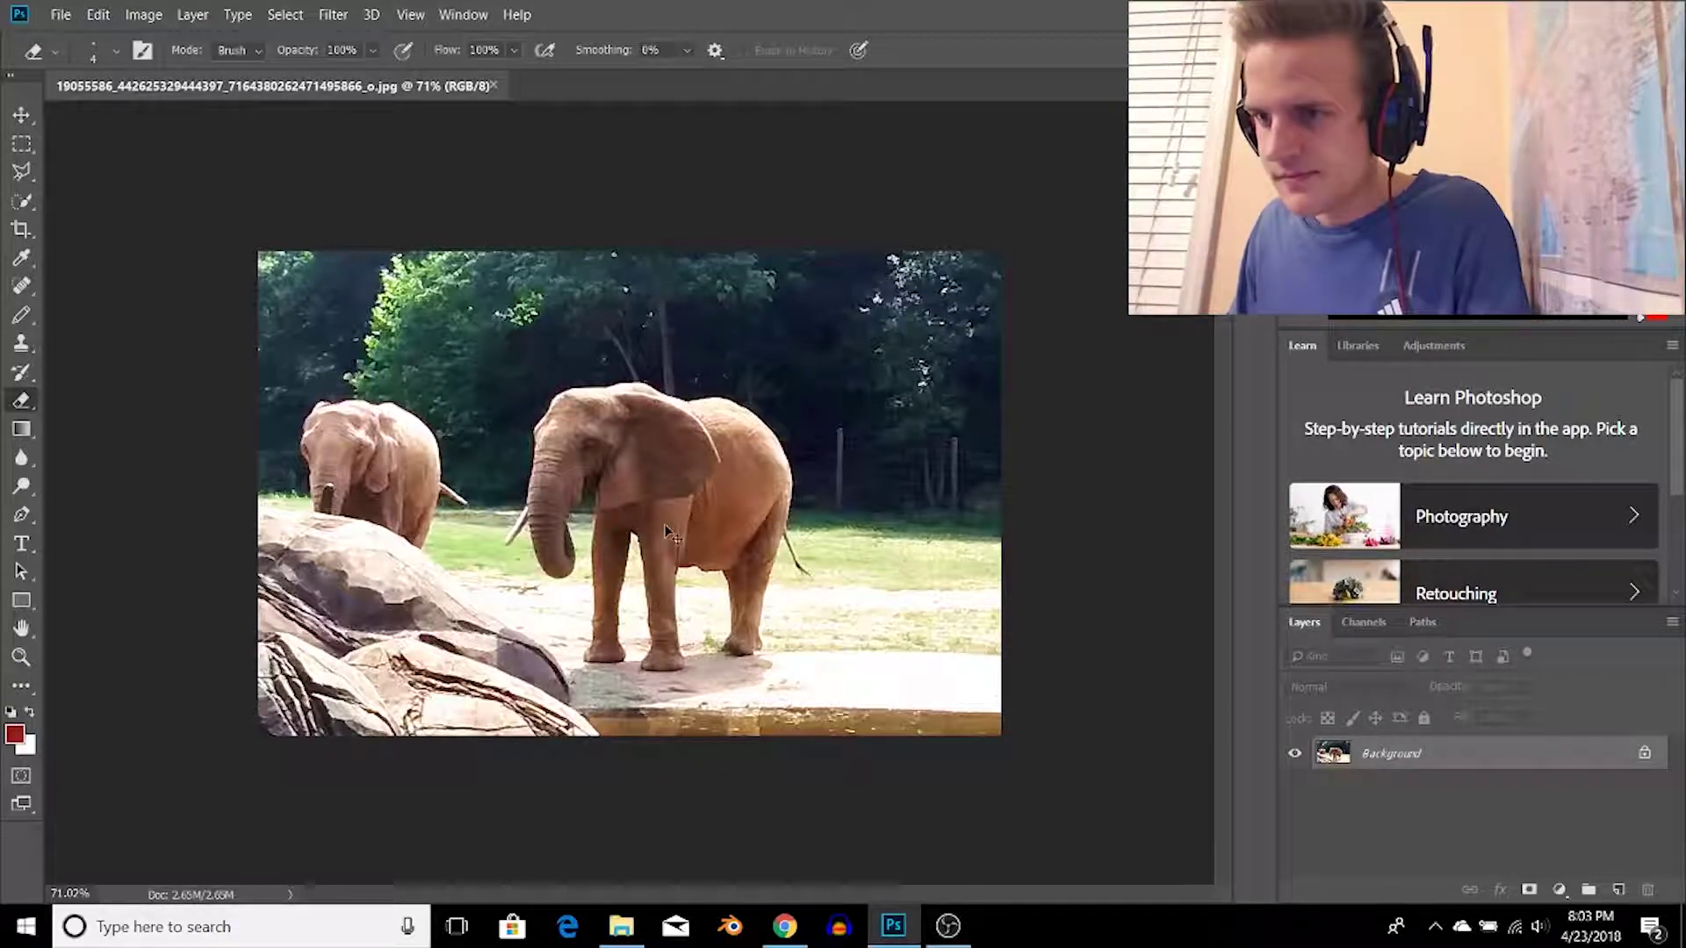
# Select the large elephant in the middle of the photo with the Quick Selection tool.
pyautogui.scroll(5, 654, 530)
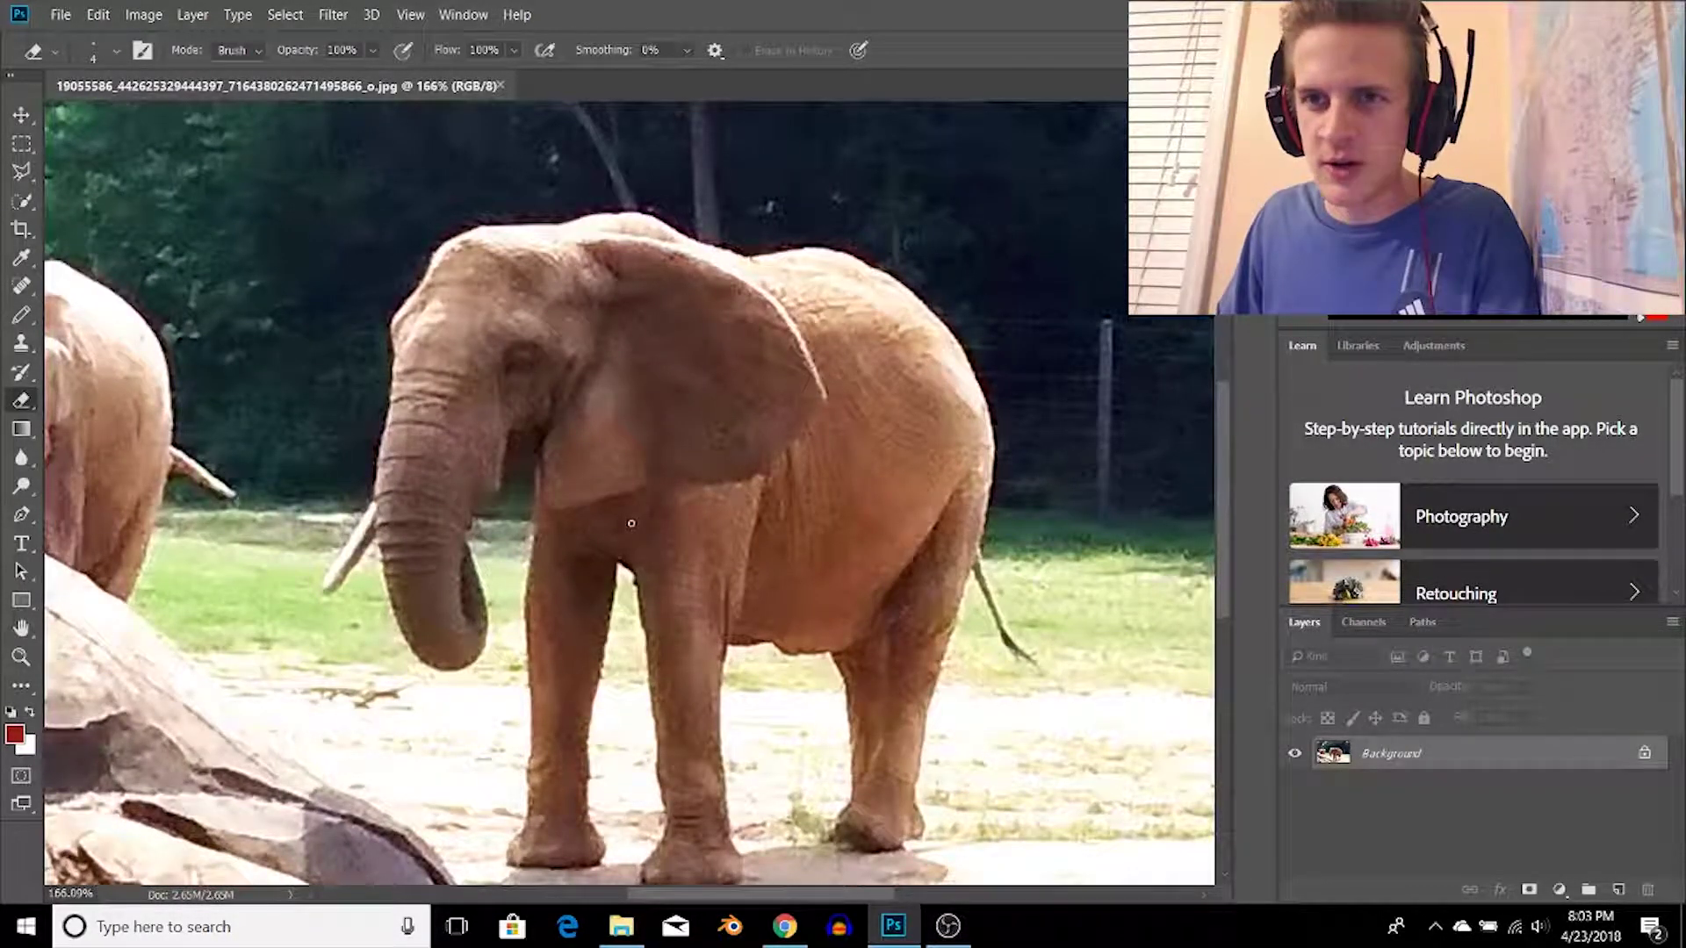
pyautogui.click(27, 208)
pyautogui.click(147, 208)
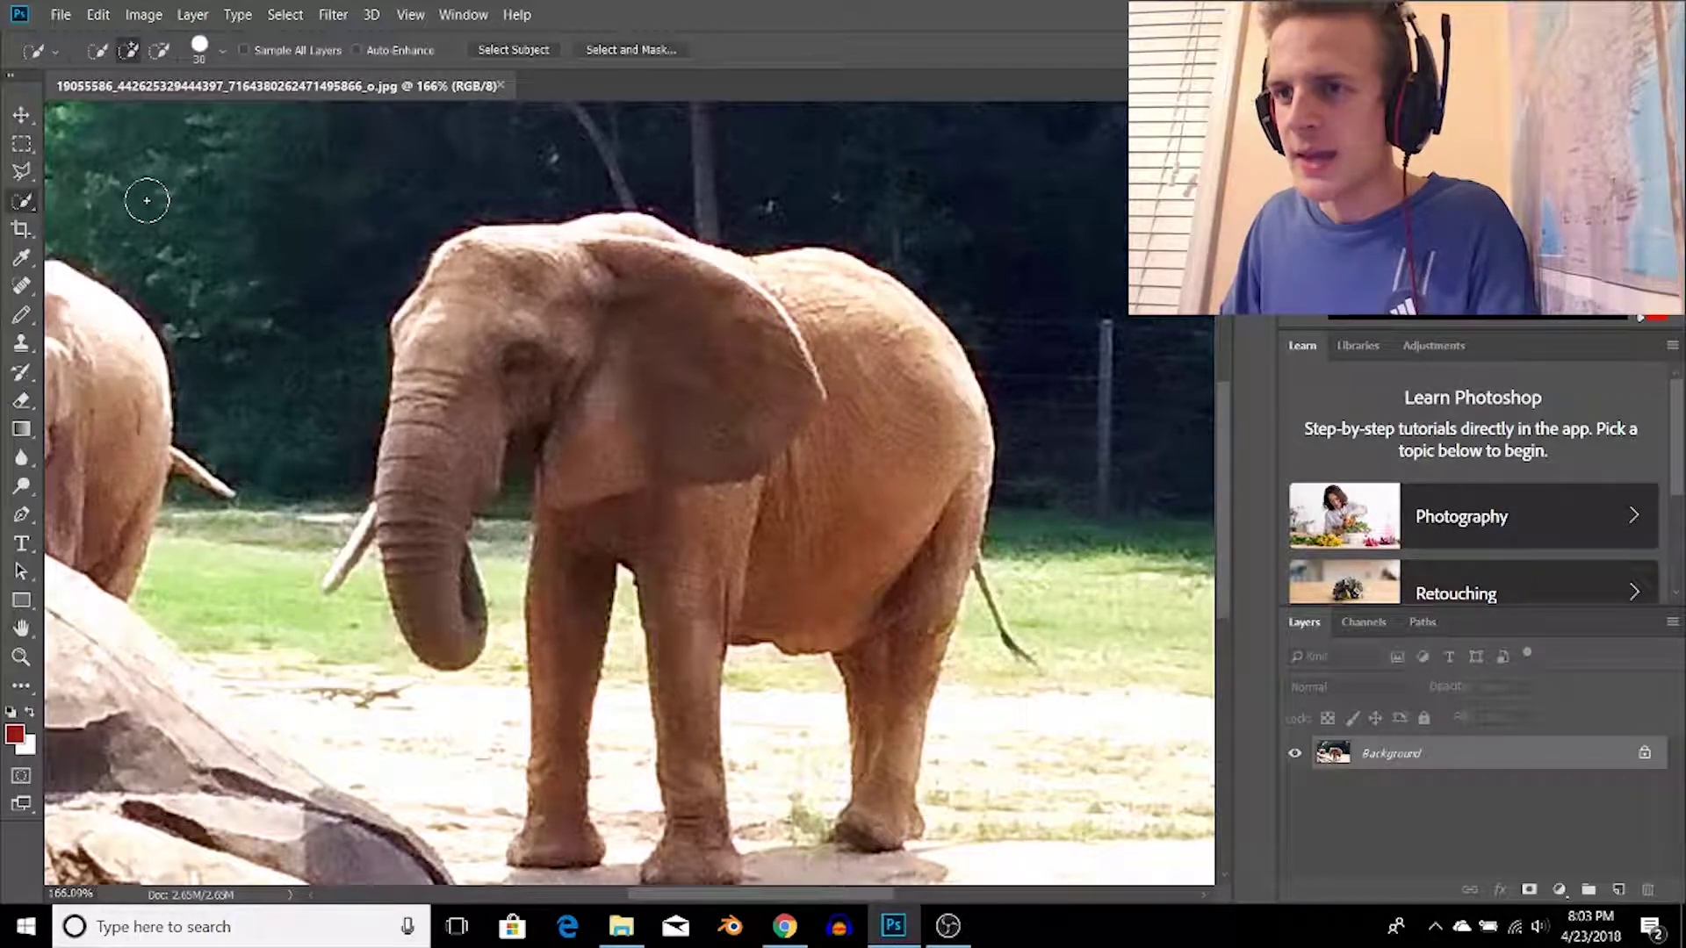
pyautogui.moveTo(494, 322)
pyautogui.mouseDown()
pyautogui.moveTo(478, 312)
pyautogui.moveTo(599, 274)
pyautogui.moveTo(691, 321)
pyautogui.moveTo(843, 456)
pyautogui.mouseUp()
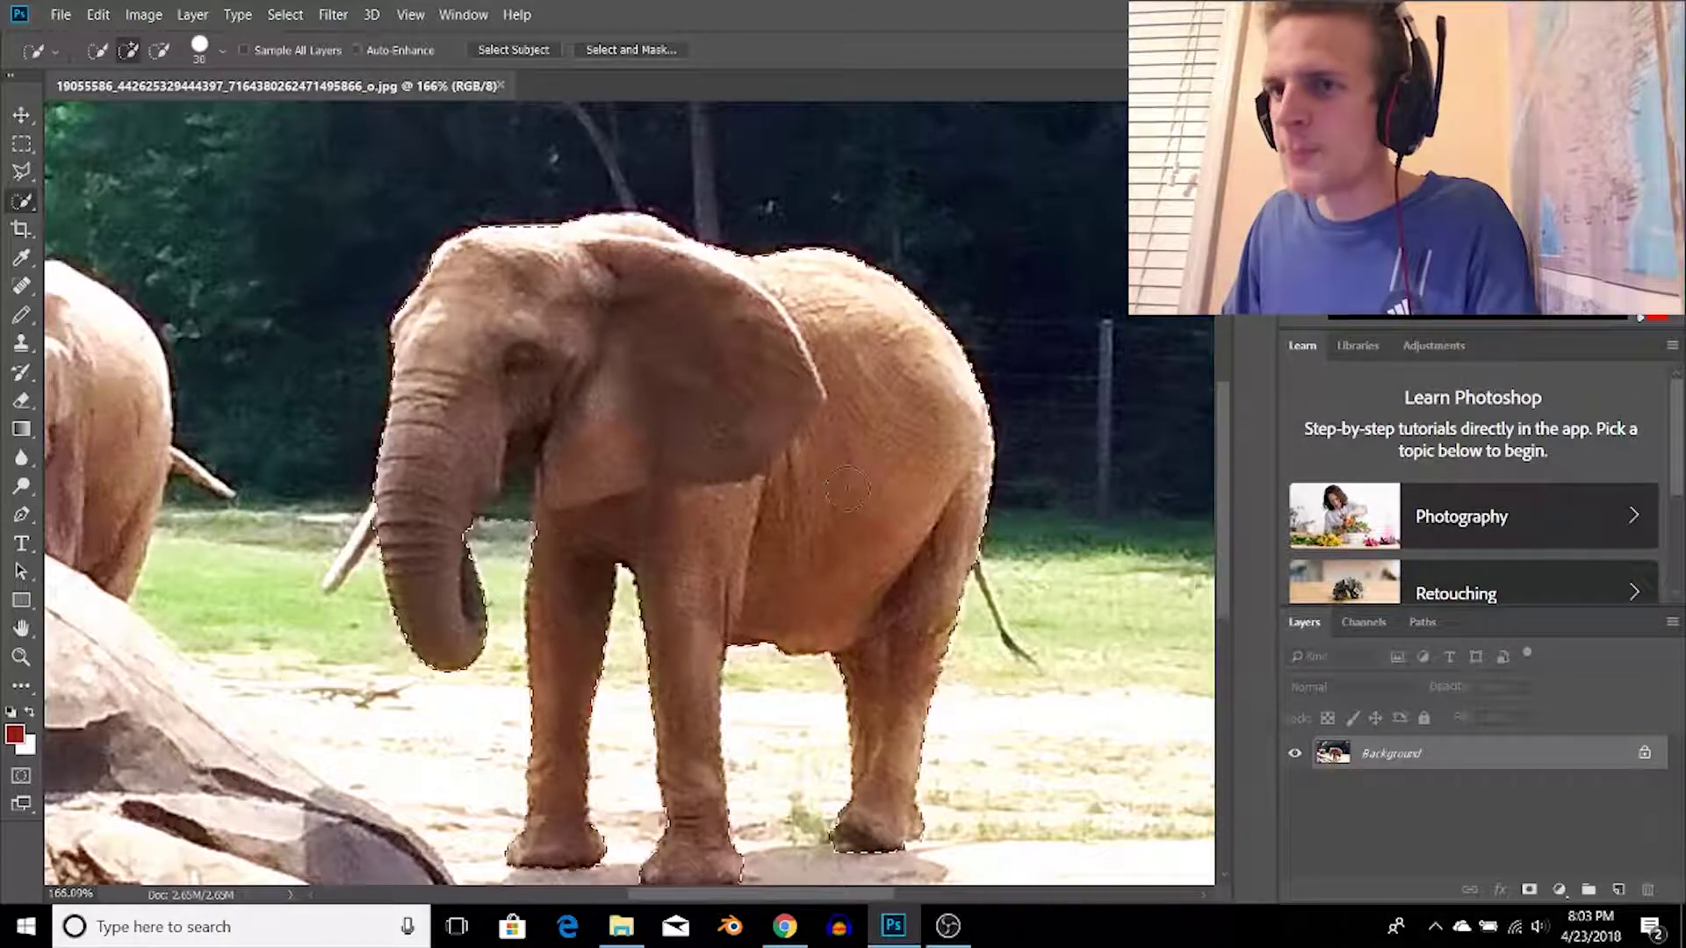
# Examine the selection edge around the elephant's feet, trunk, tusk and tail for missed or wrongly included areas.
pyautogui.scroll(-1, 727, 430)
pyautogui.scroll(-1, 727, 429)
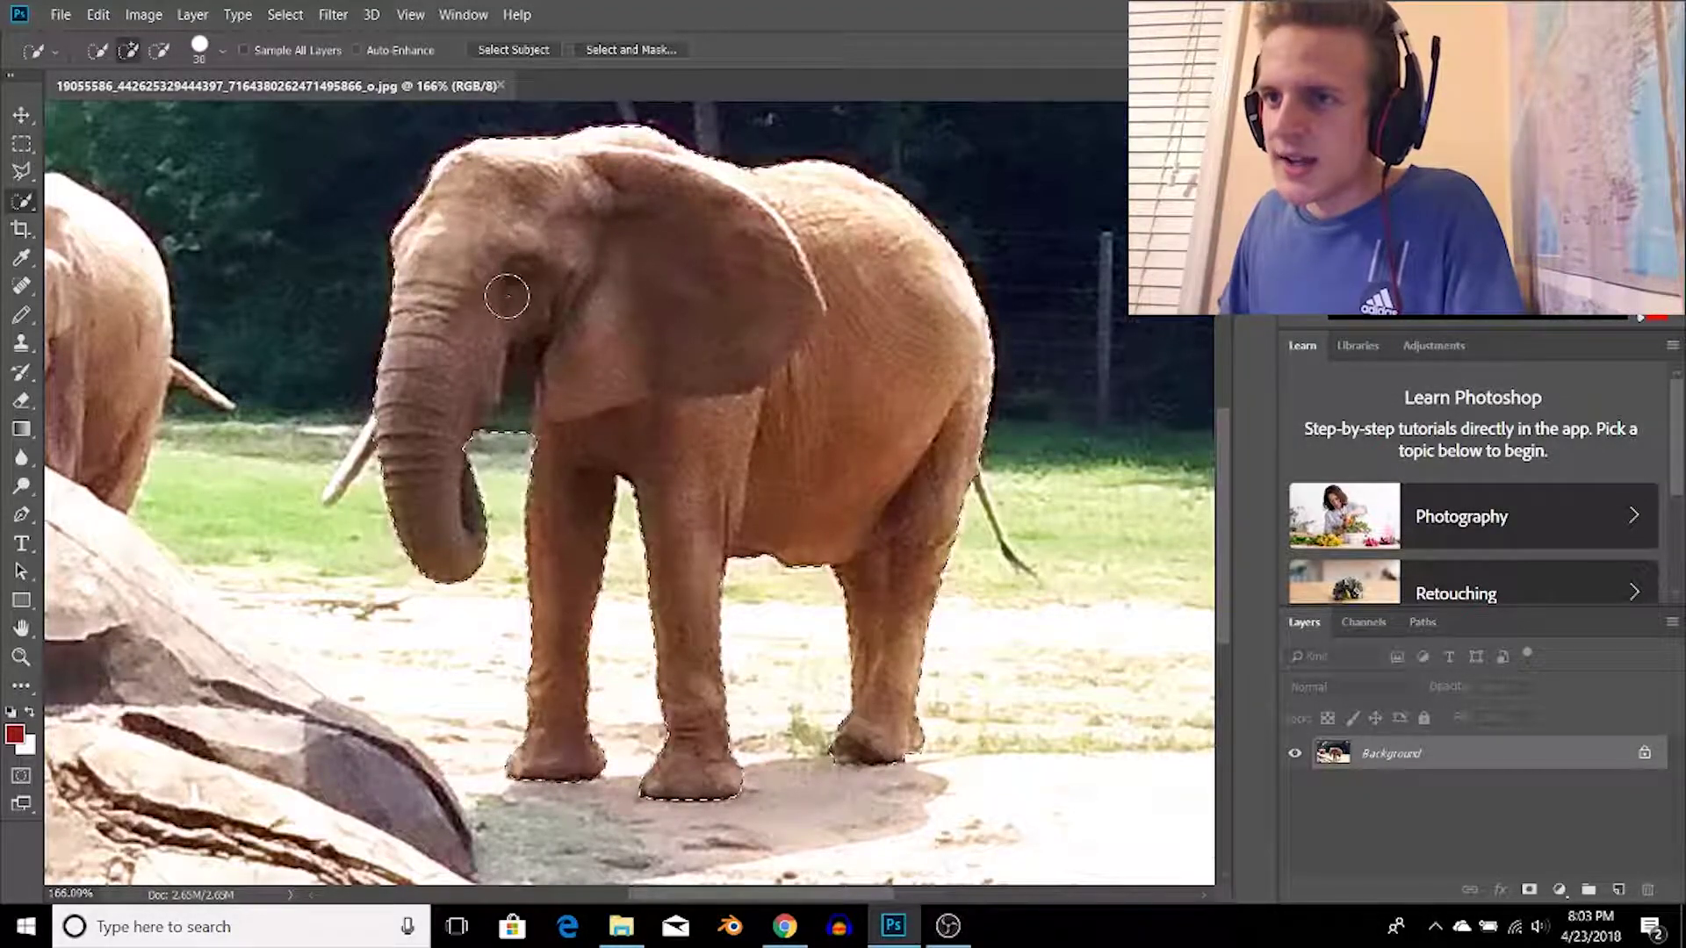
pyautogui.scroll(-2, 506, 293)
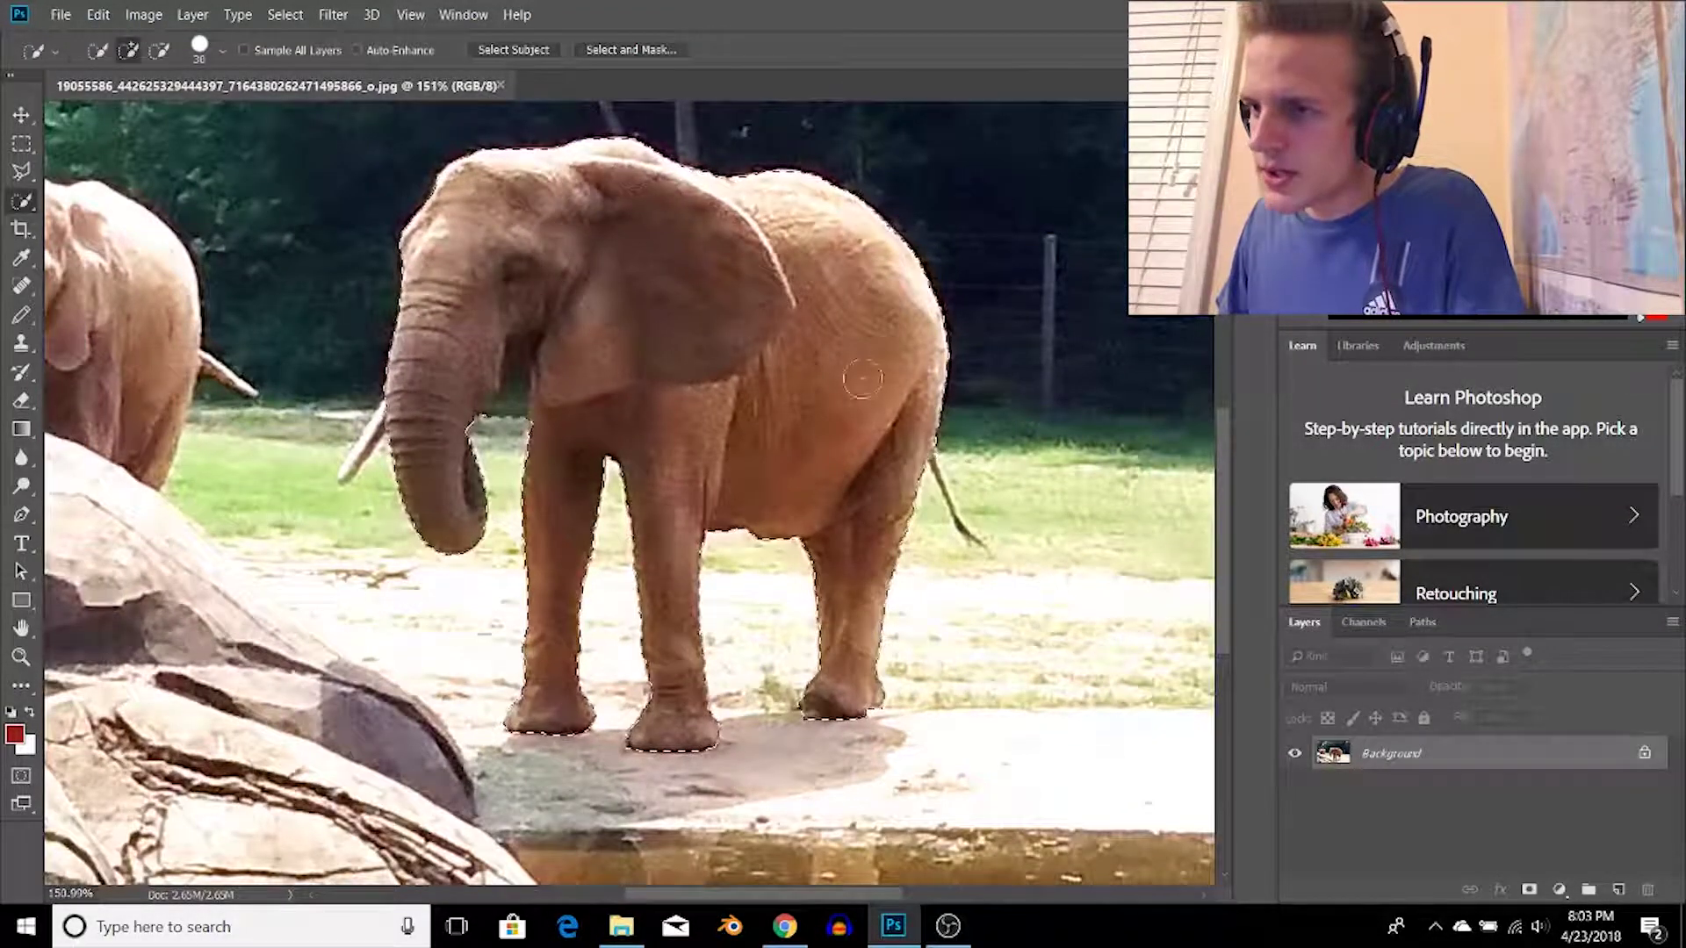
pyautogui.scroll(4, 972, 411)
pyautogui.scroll(2, 504, 407)
pyautogui.hscroll(-2, 226, 486)
pyautogui.hscroll(-2, 226, 486)
pyautogui.scroll(-2, 1009, 439)
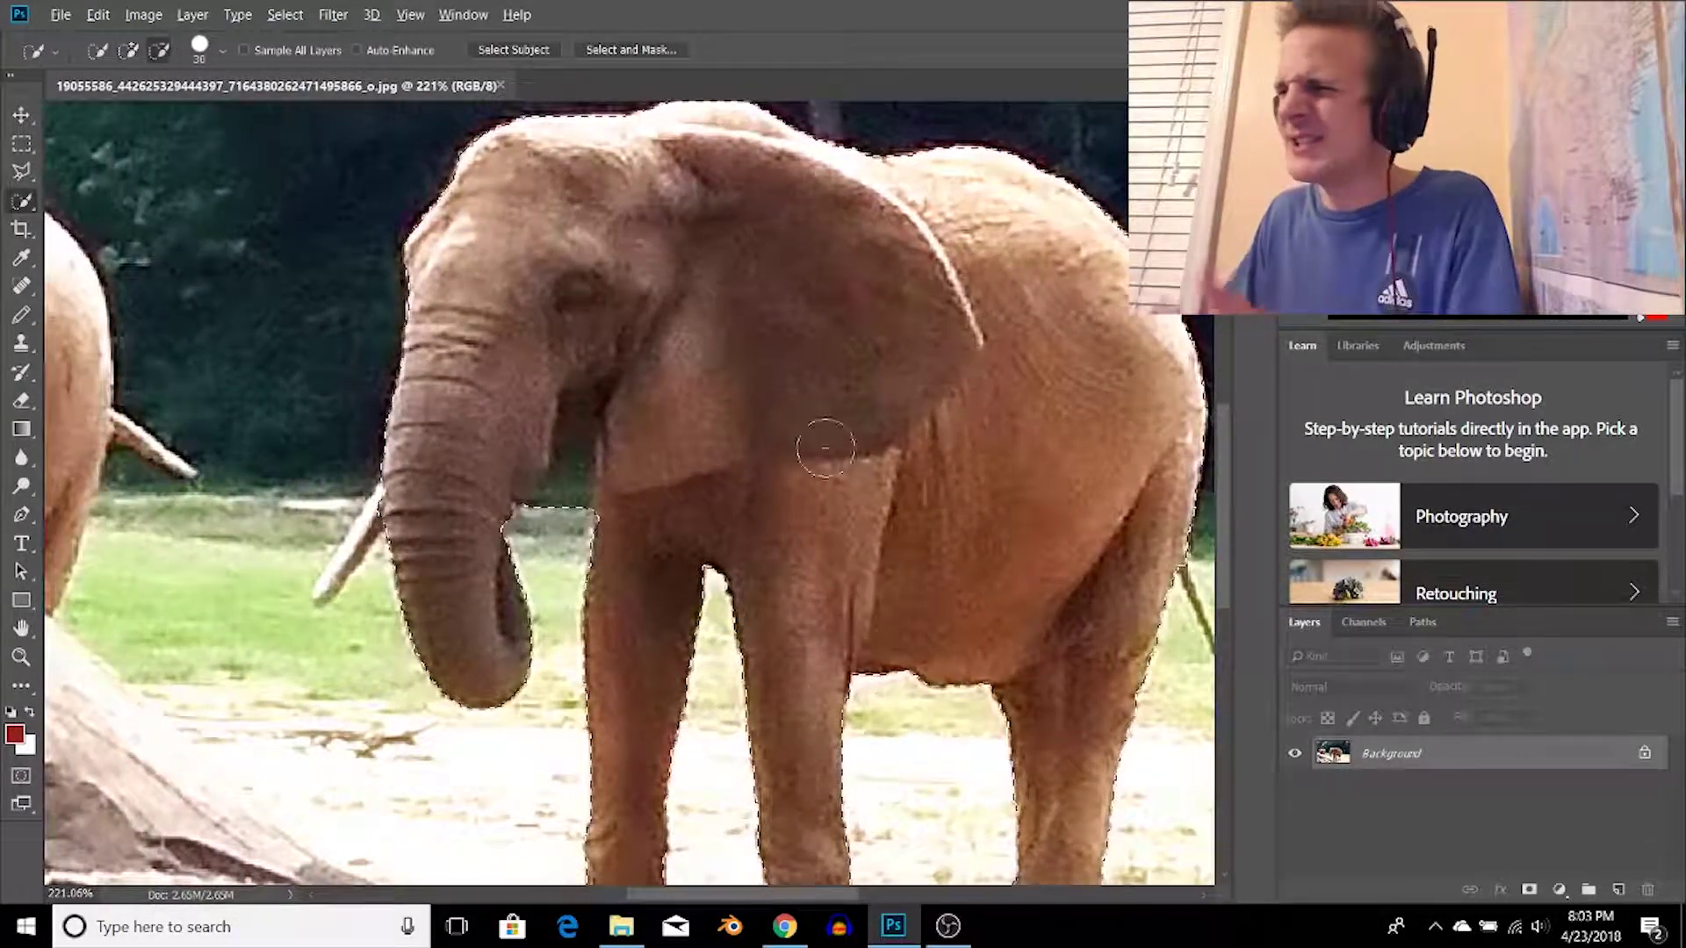
pyautogui.scroll(2, 709, 434)
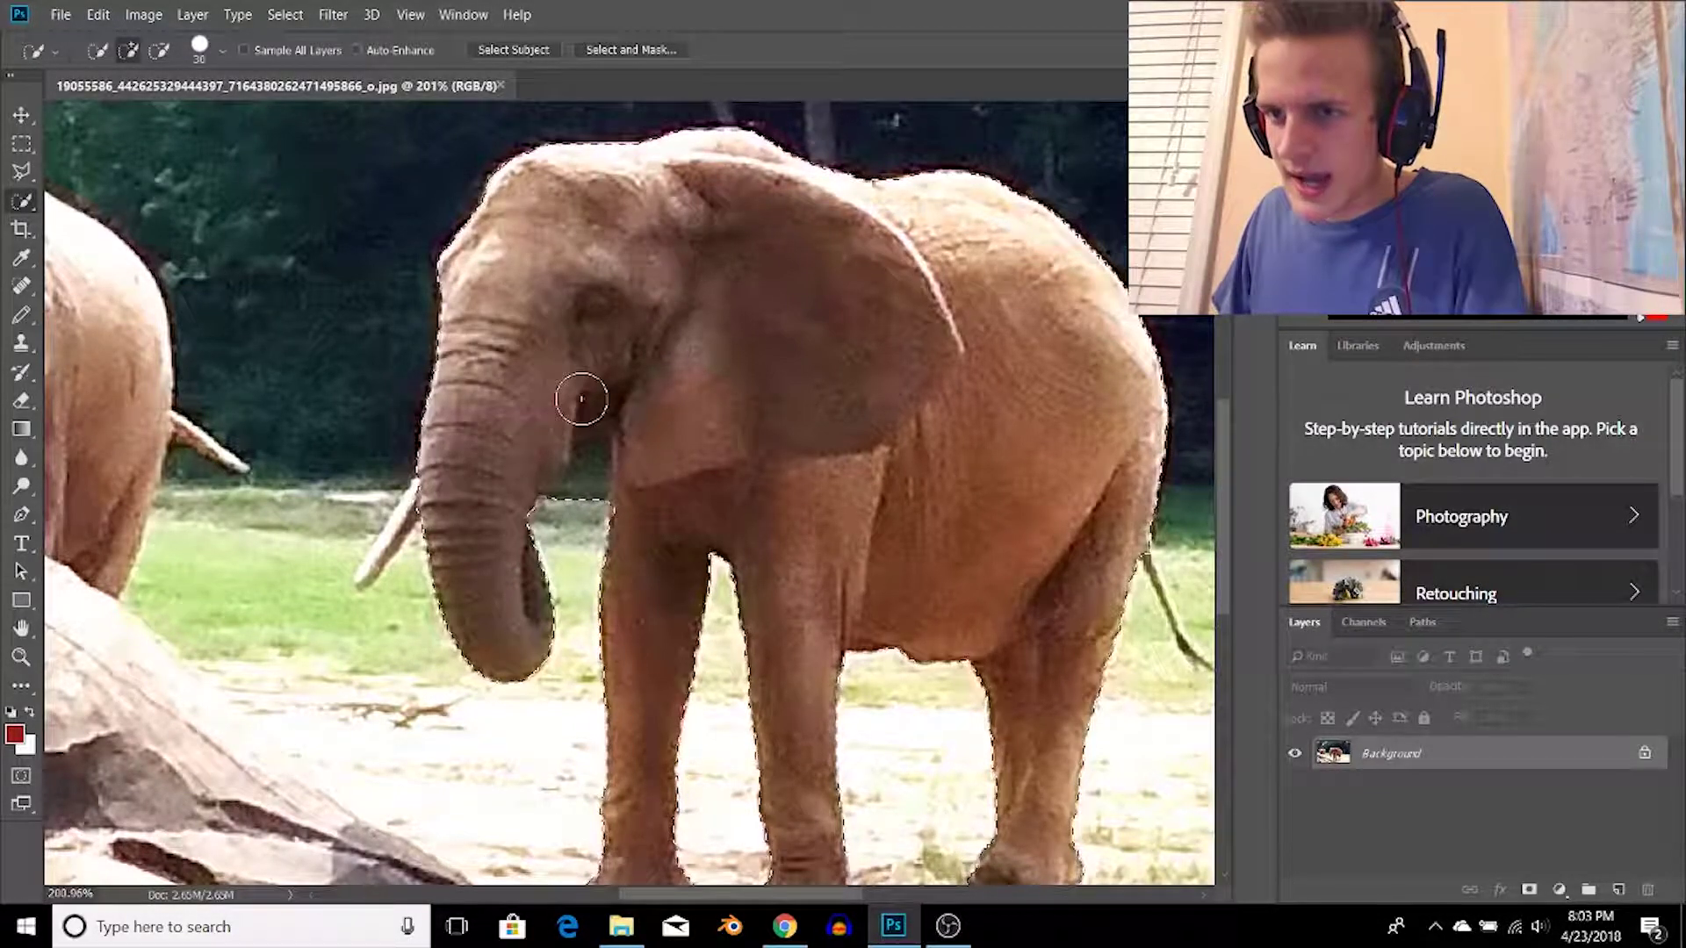
pyautogui.scroll(1, 497, 566)
pyautogui.scroll(2, 497, 566)
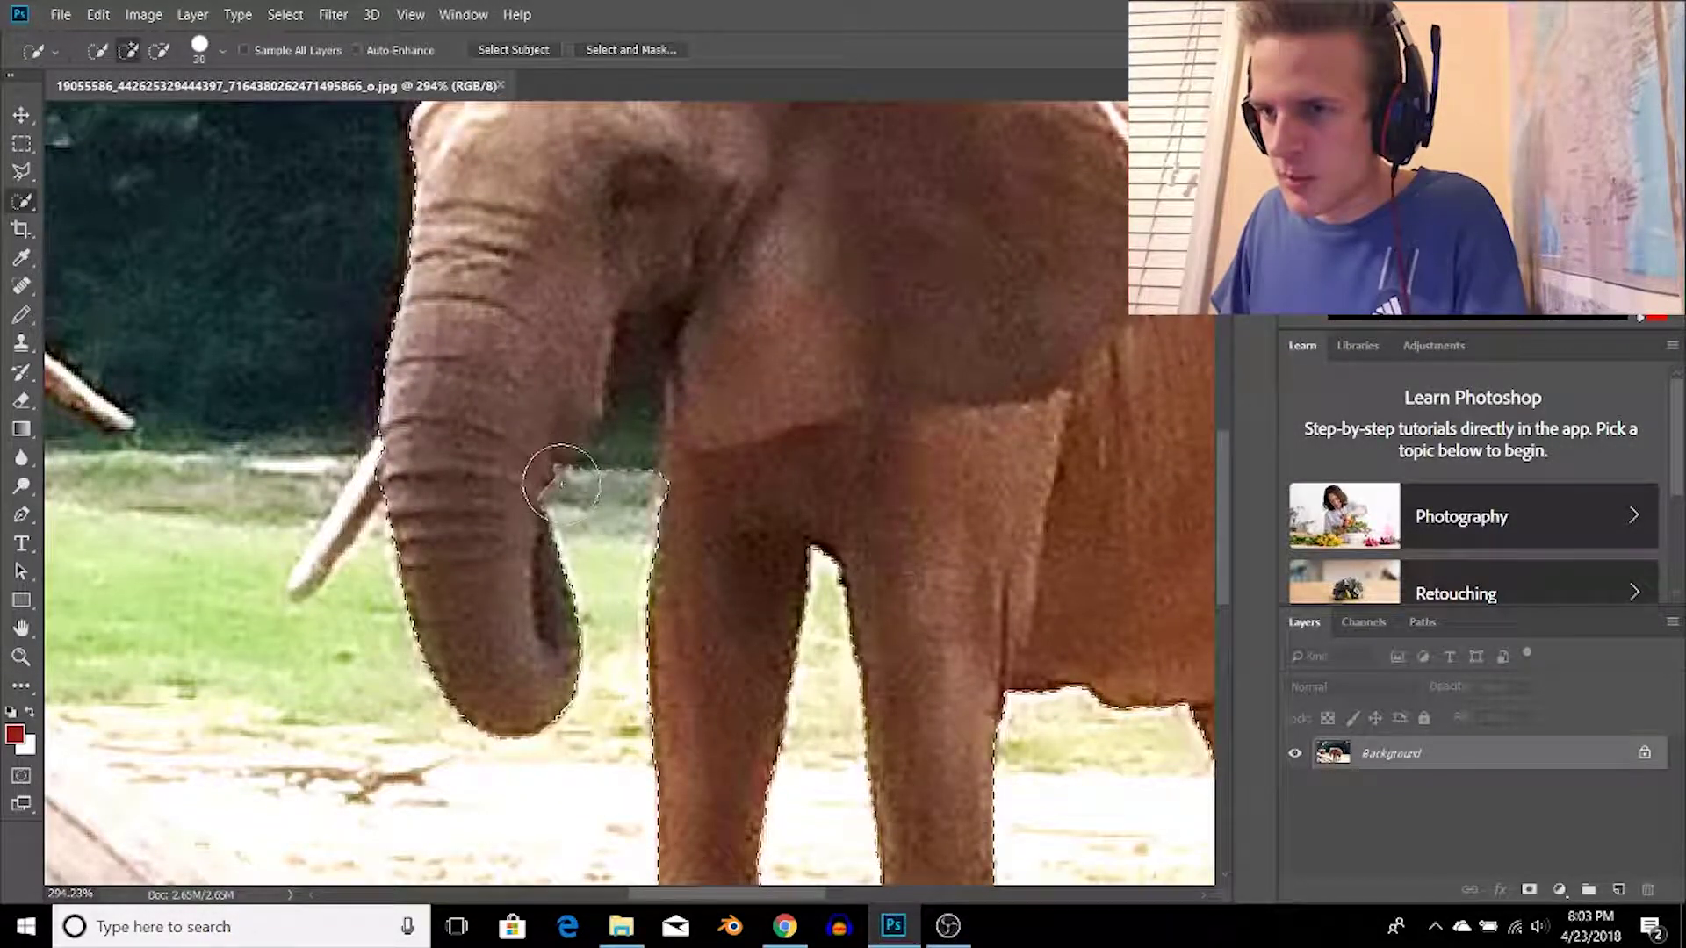
pyautogui.hscroll(5, 552, 447)
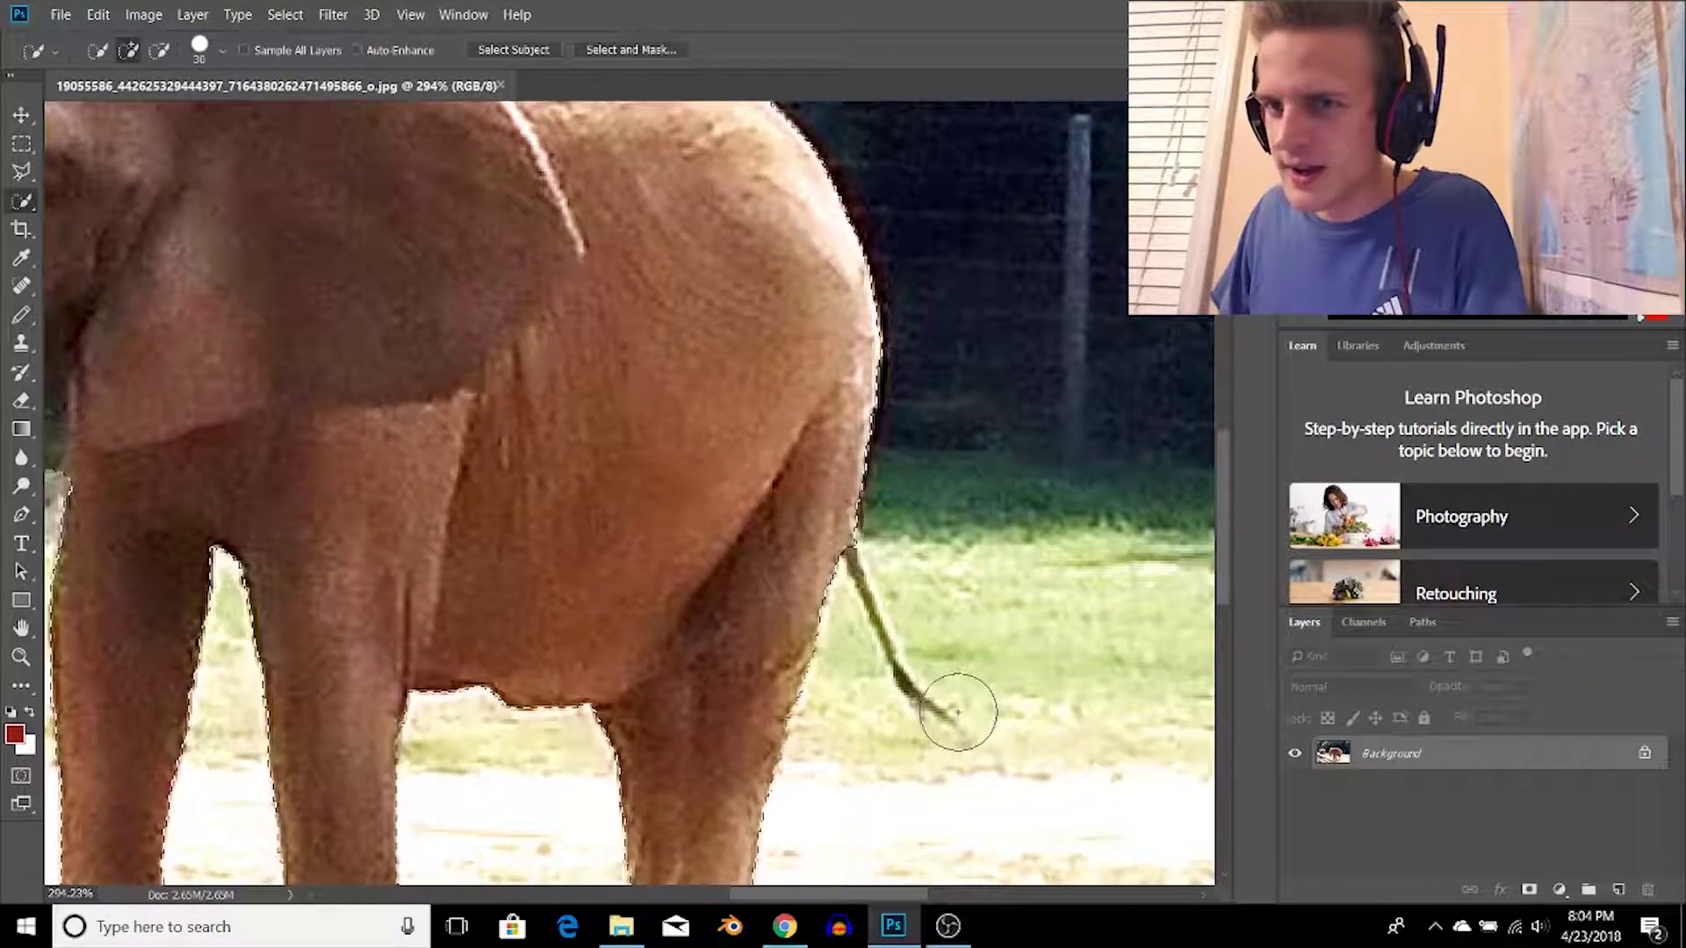
pyautogui.hscroll(-4, 434, 500)
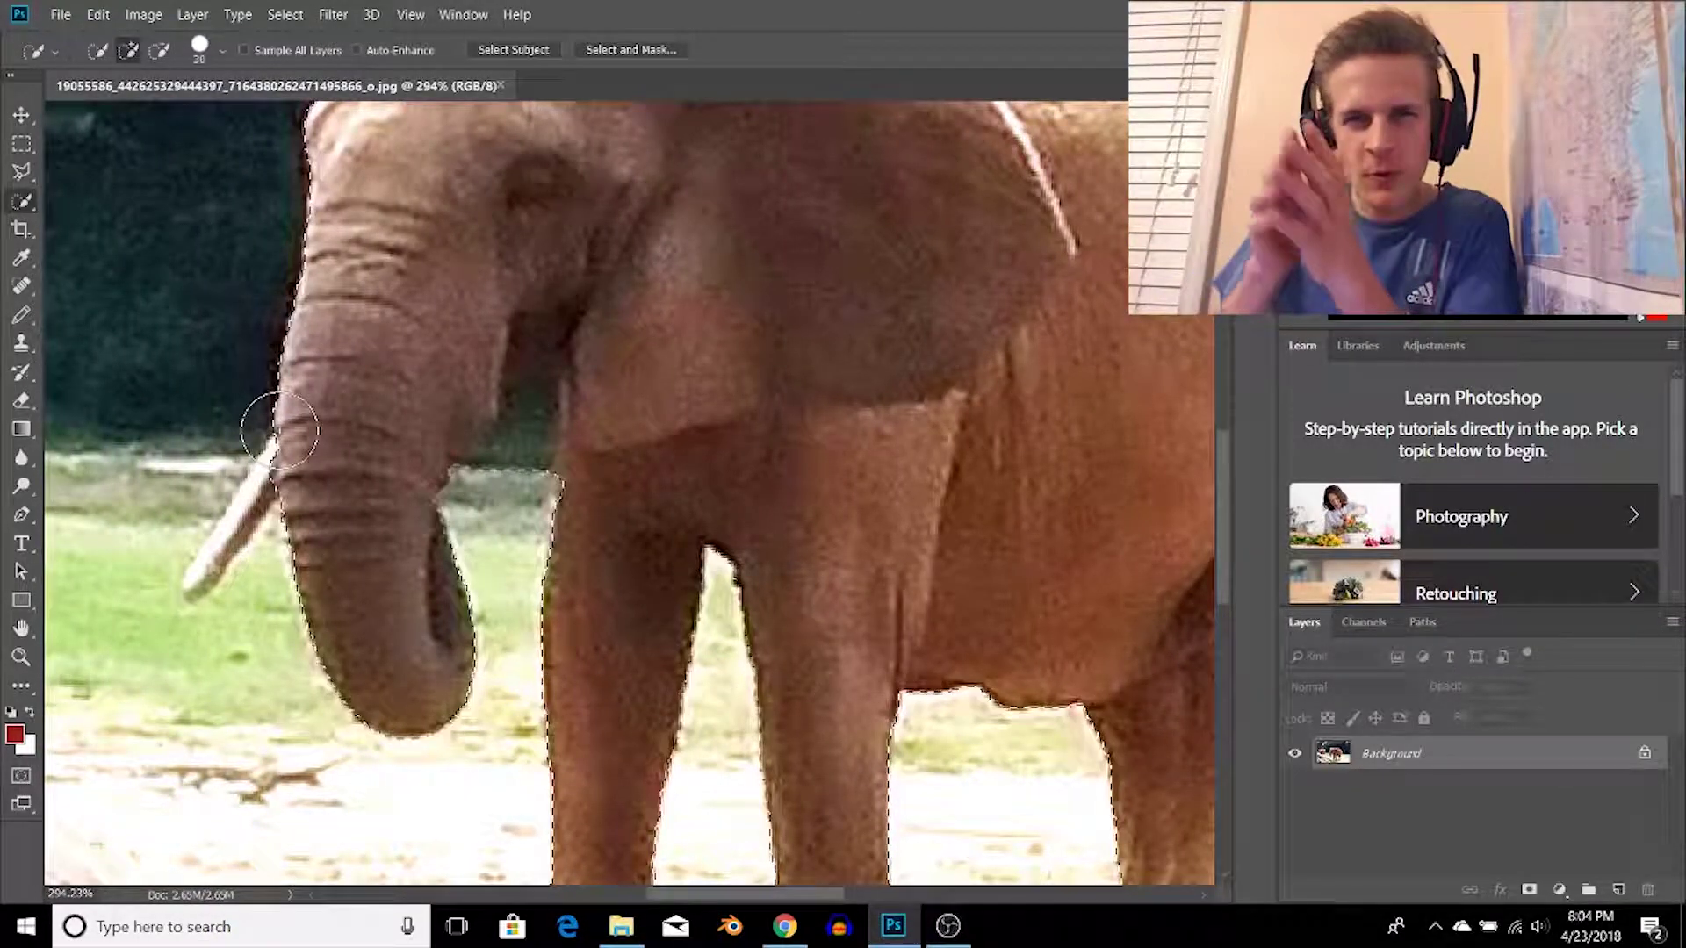
# Add the elephant's tusk to the selection by tracing its outline with the Polygonal Lasso tool.
pyautogui.click(24, 178)
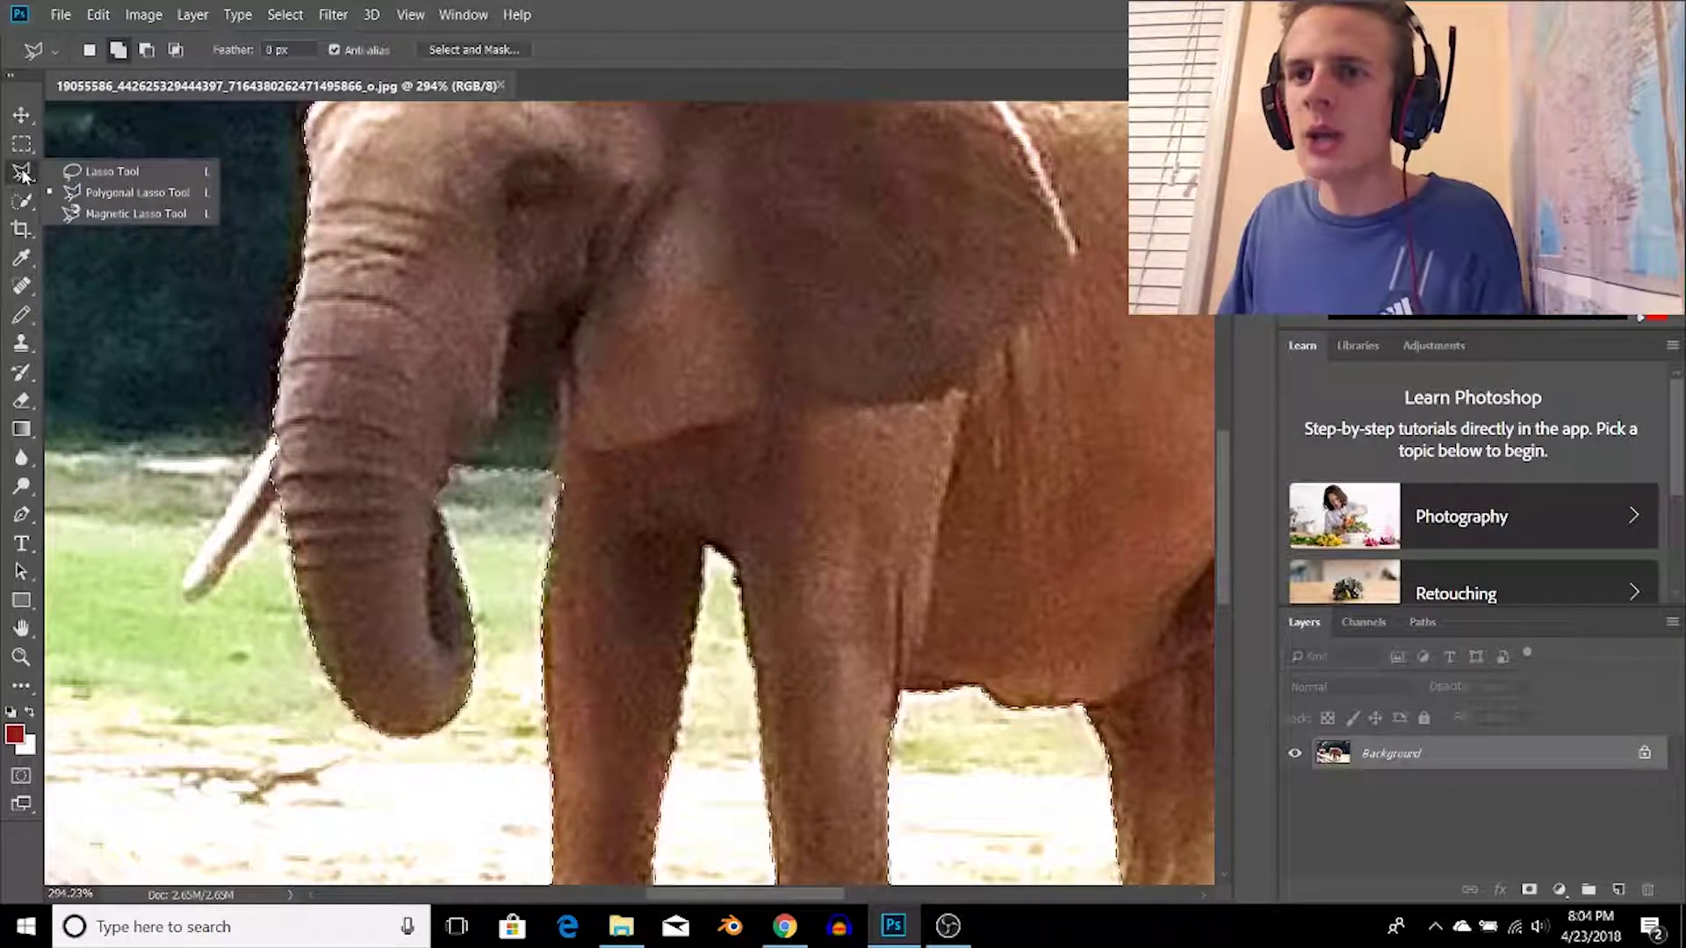
pyautogui.click(98, 190)
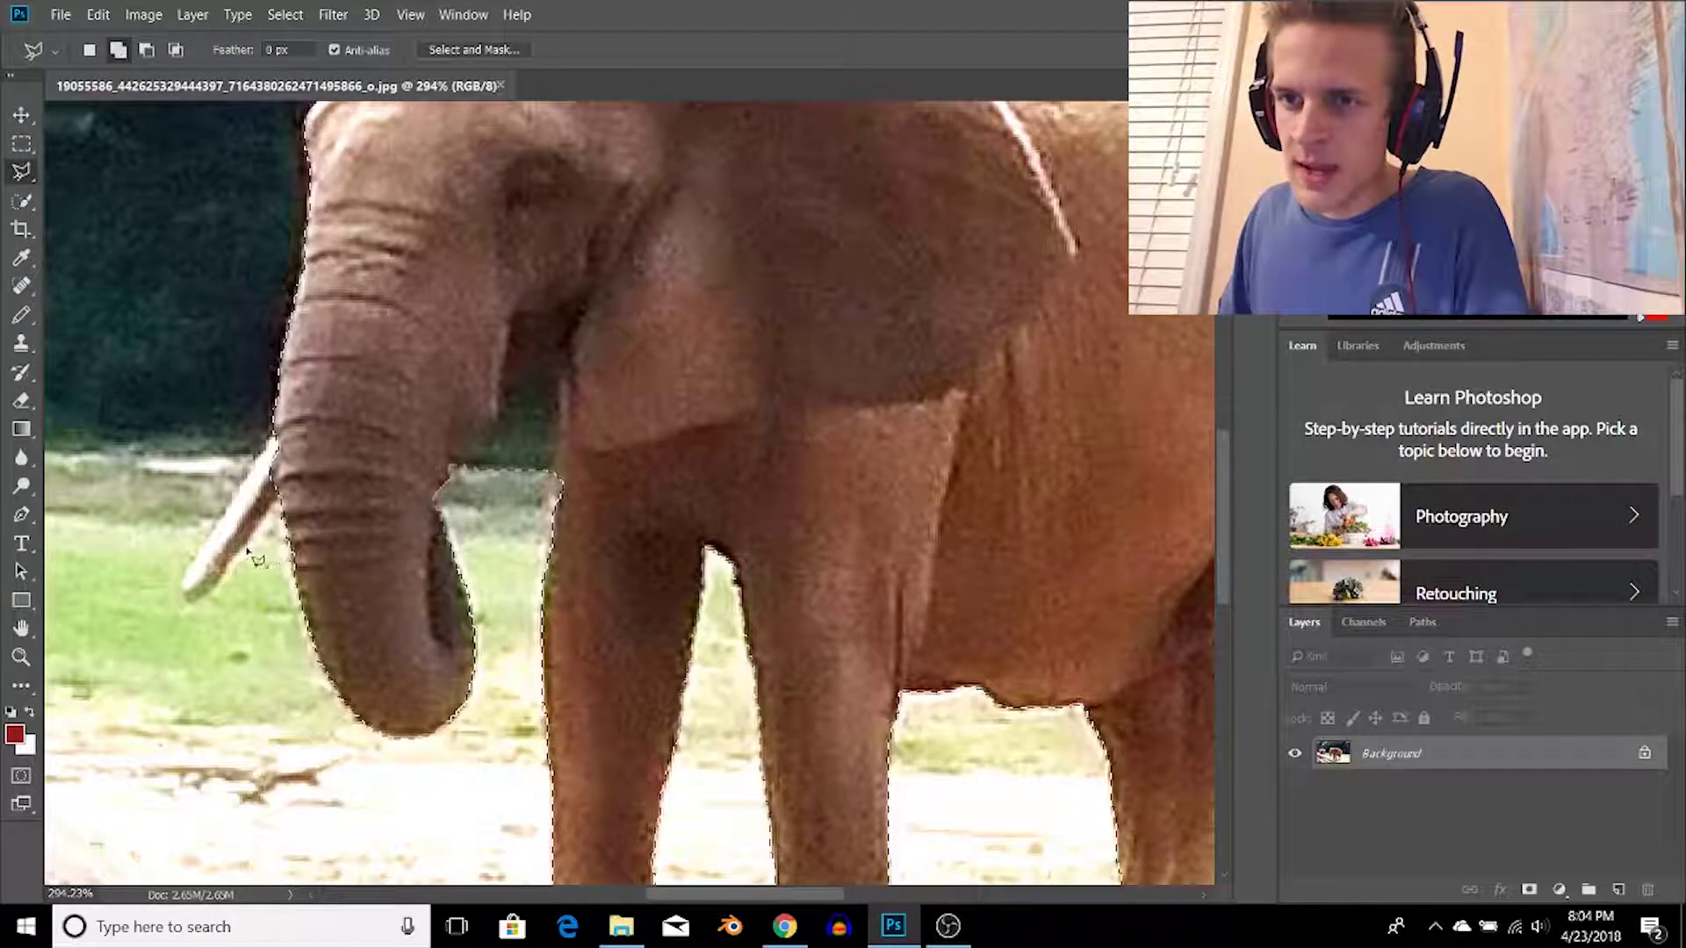
pyautogui.scroll(4, 181, 590)
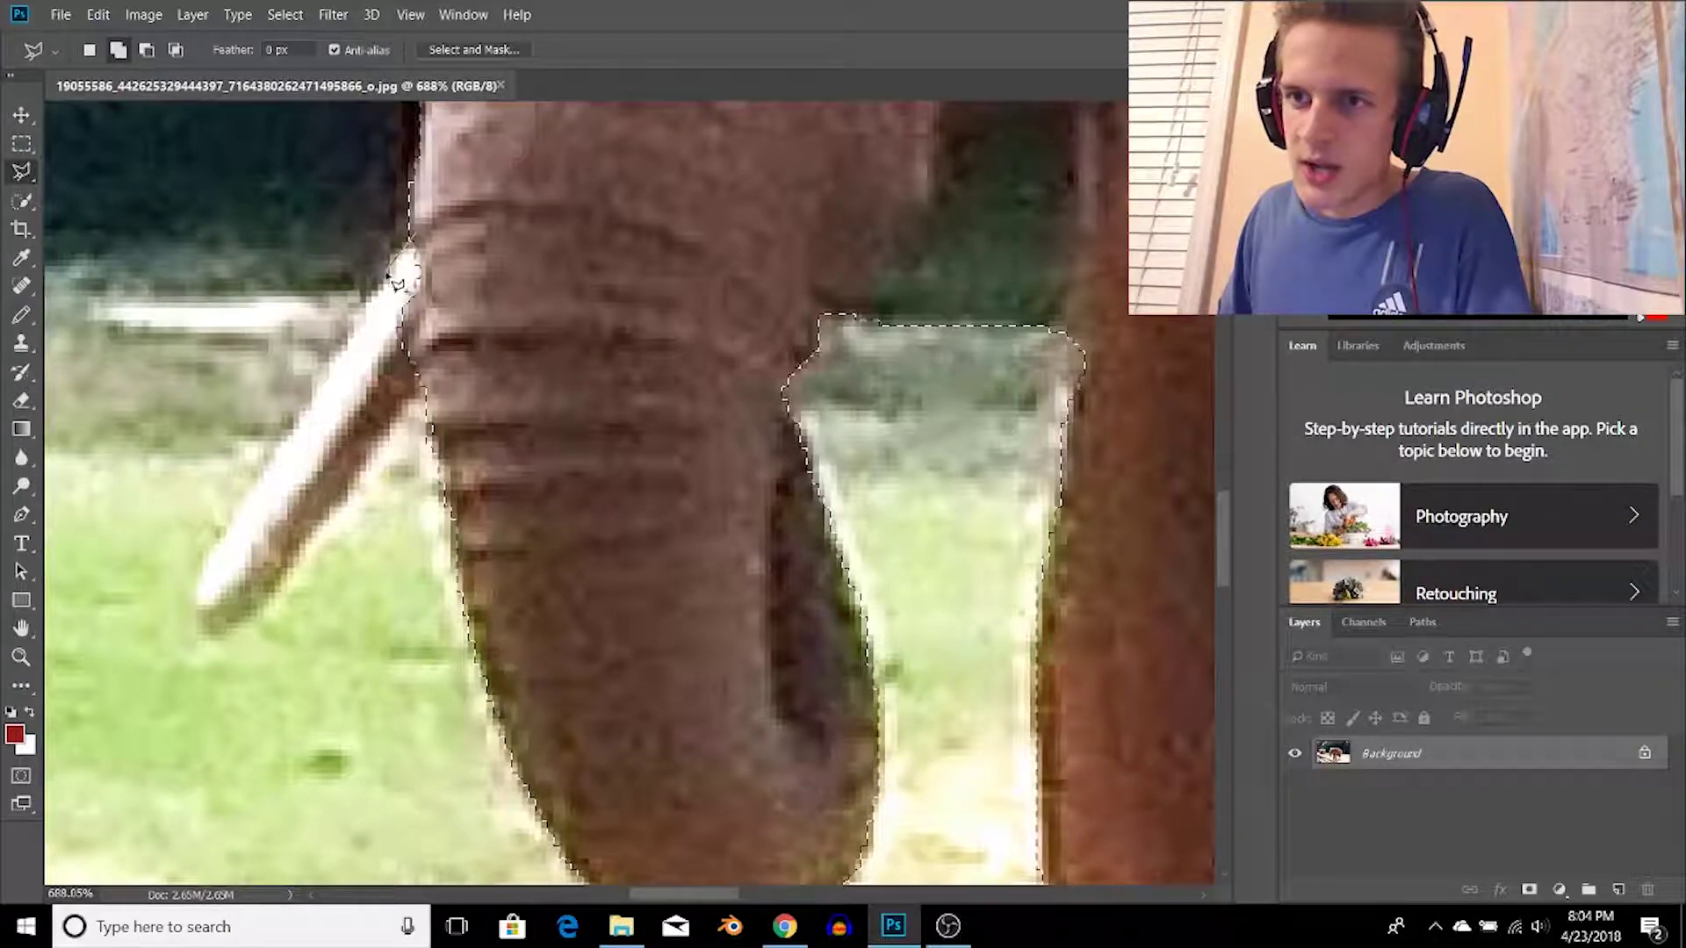
pyautogui.click(329, 362)
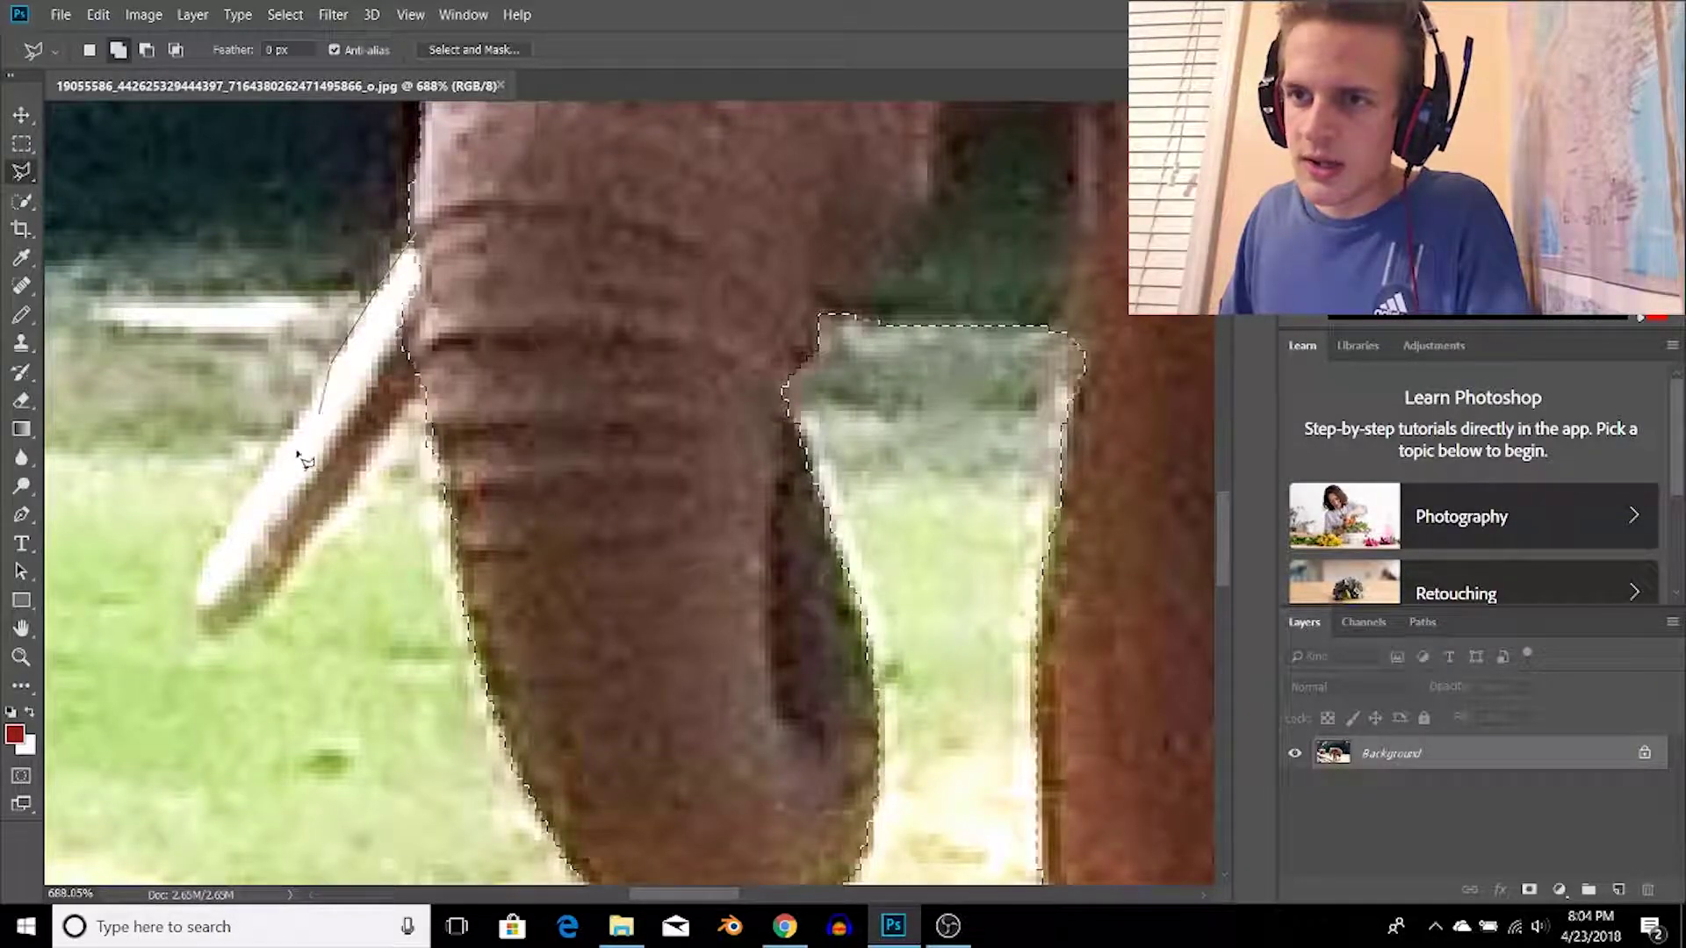
pyautogui.press('BackSpace')
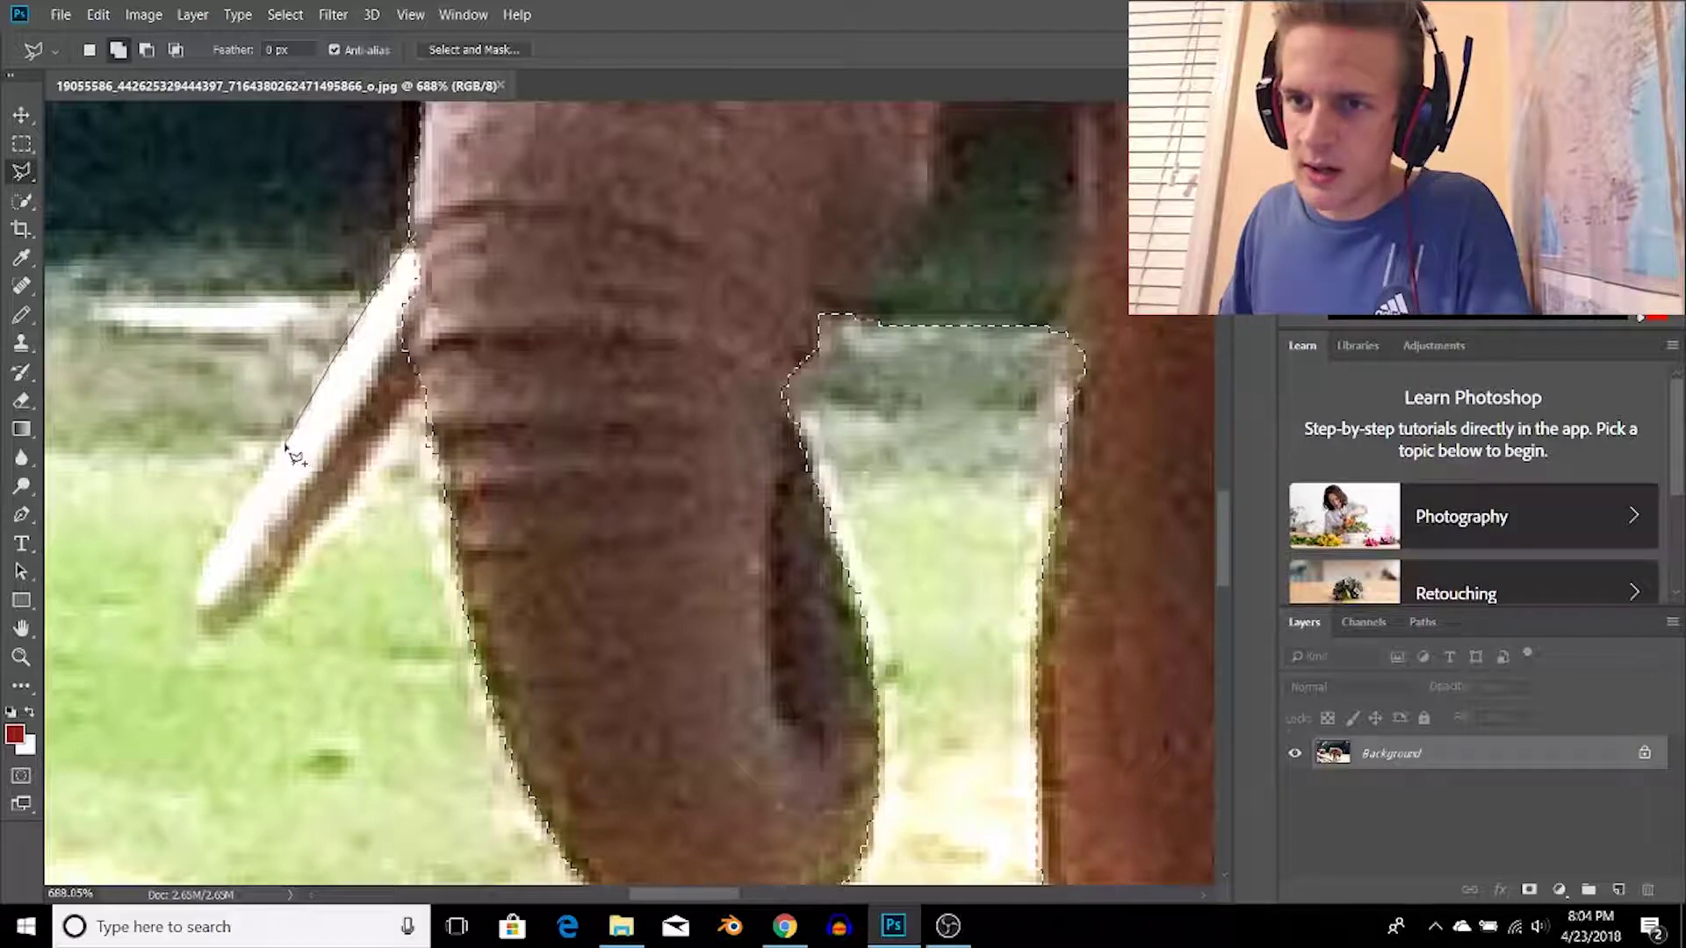
pyautogui.click(204, 557)
pyautogui.click(198, 604)
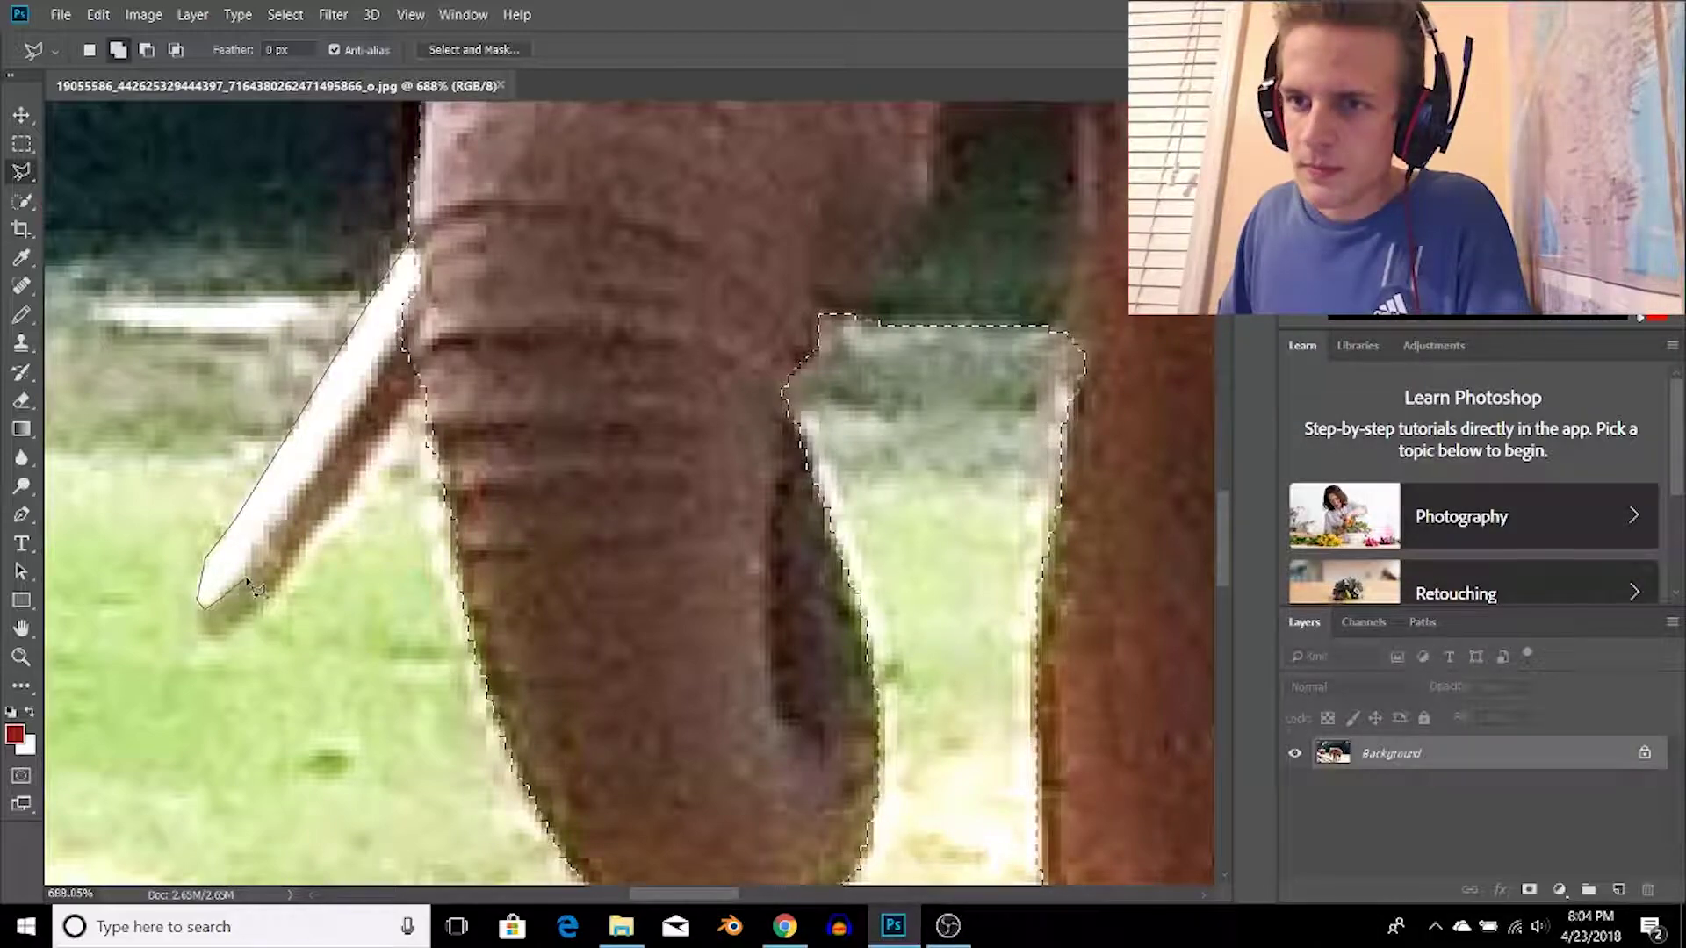
pyautogui.click(368, 466)
pyautogui.click(425, 386)
pyautogui.click(441, 367)
pyautogui.click(483, 274)
pyautogui.click(457, 225)
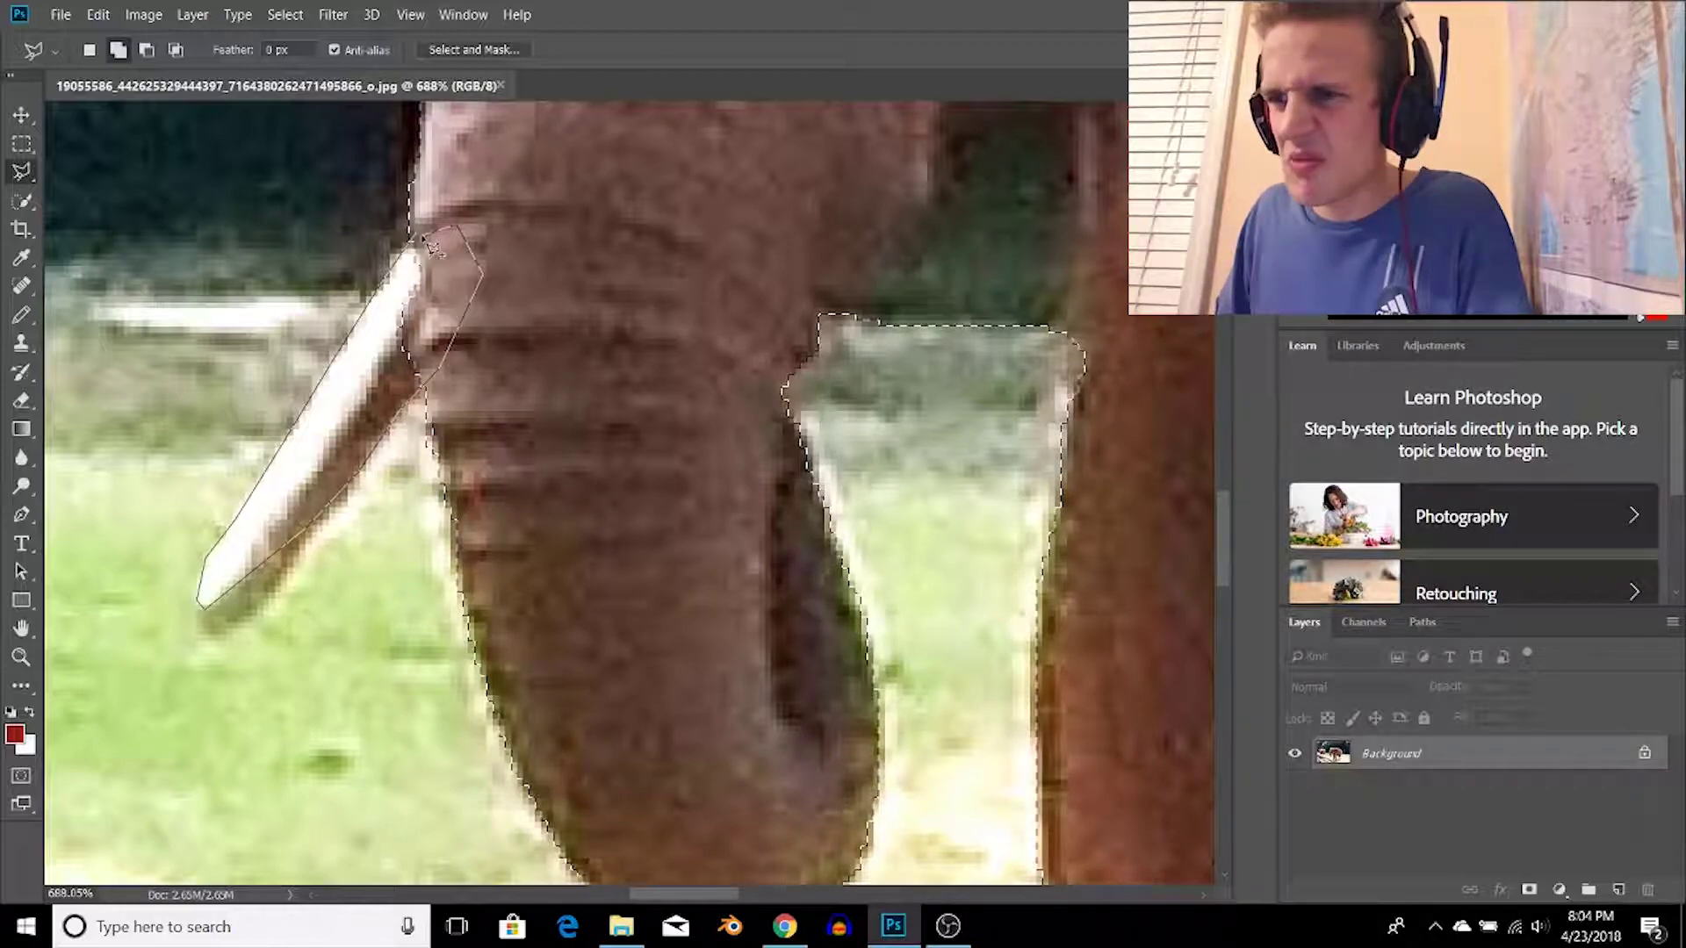
pyautogui.click(426, 239)
# Add the elephant's tail to the selection by outlining it with the Polygonal Lasso from the hind leg.
pyautogui.hscroll(3, 727, 393)
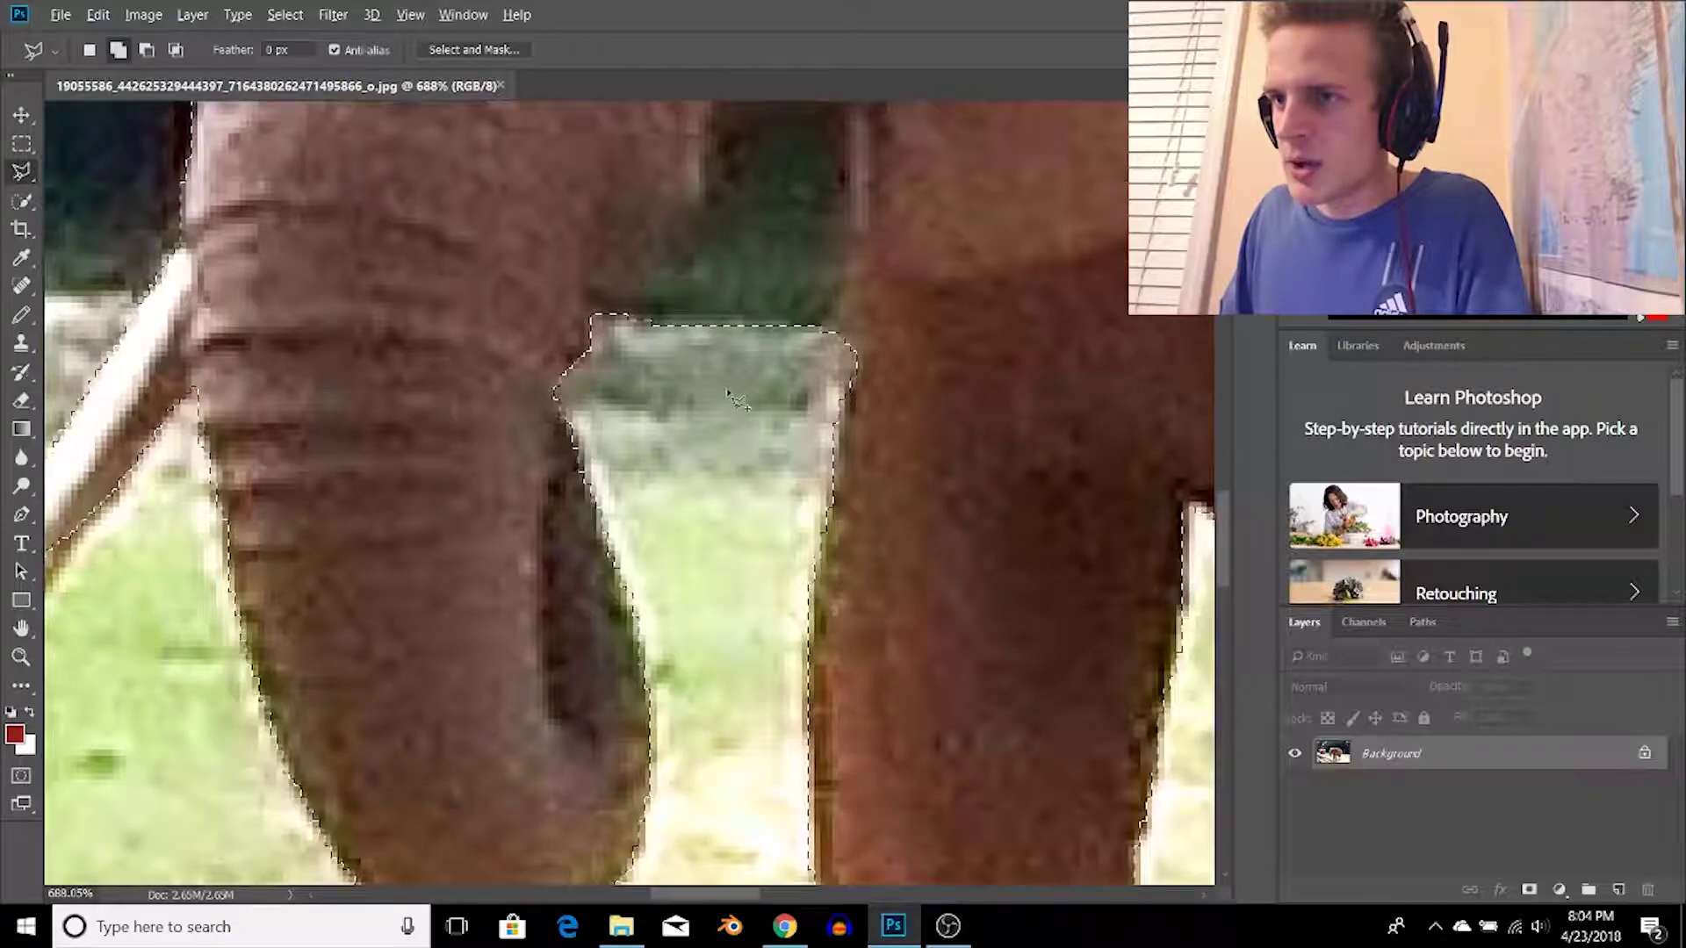
pyautogui.scroll(-6, 727, 393)
pyautogui.hscroll(6, 806, 495)
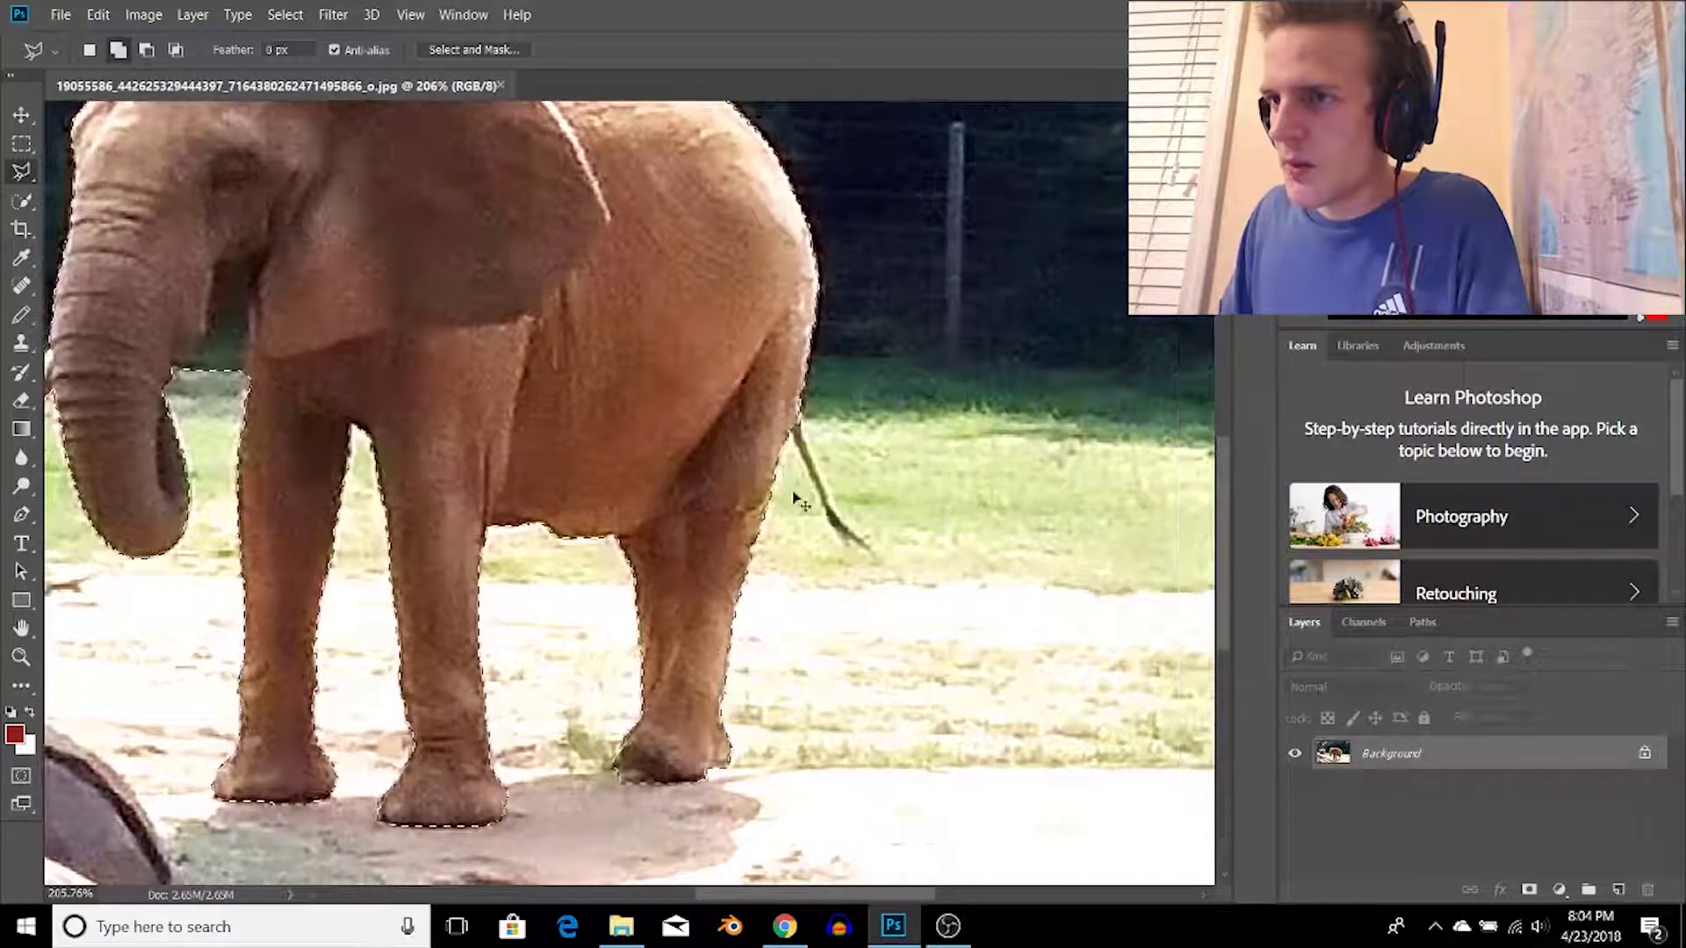
pyautogui.scroll(6, 806, 494)
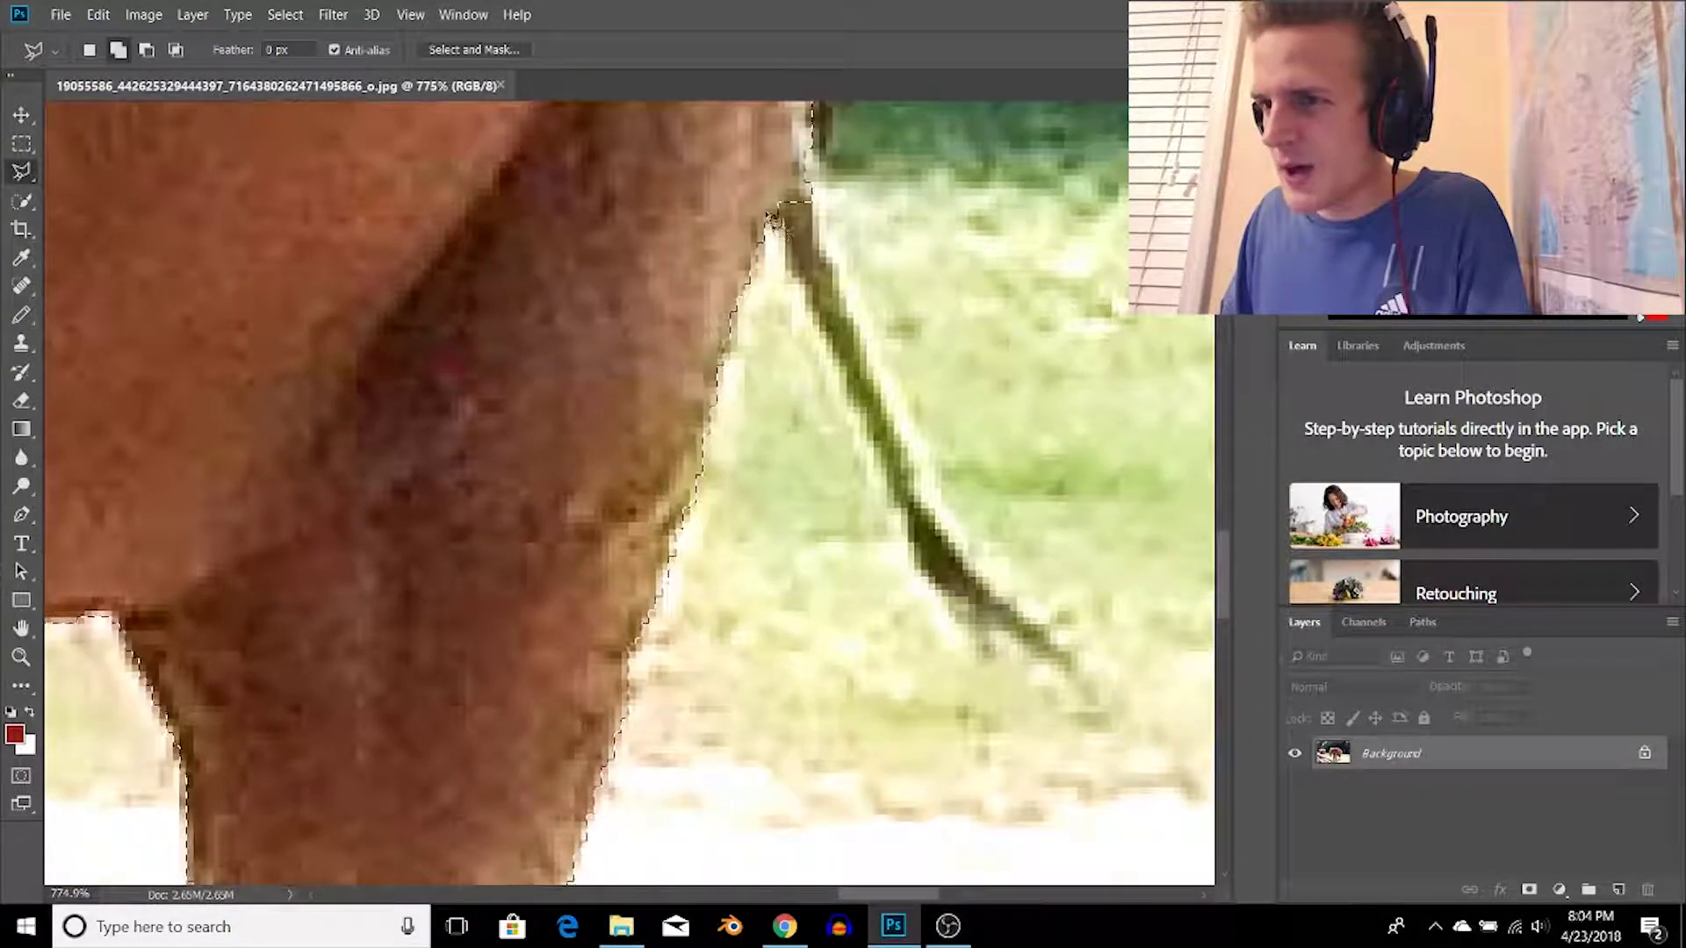
pyautogui.click(773, 216)
pyautogui.click(922, 575)
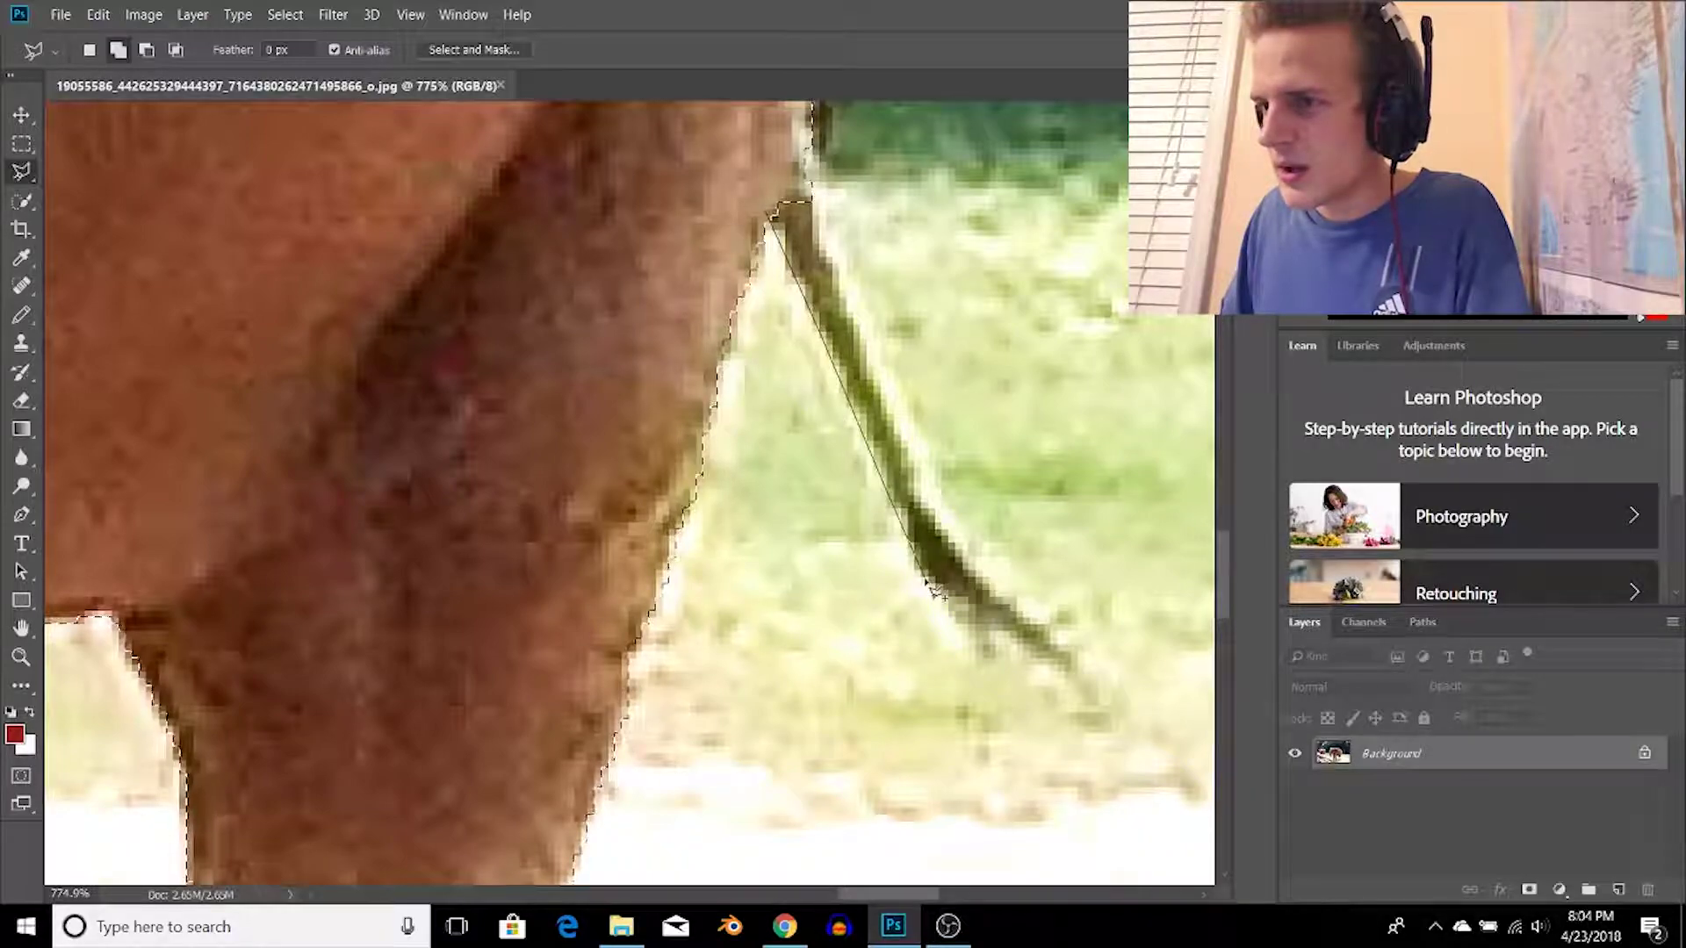
pyautogui.click(1068, 657)
pyautogui.click(964, 556)
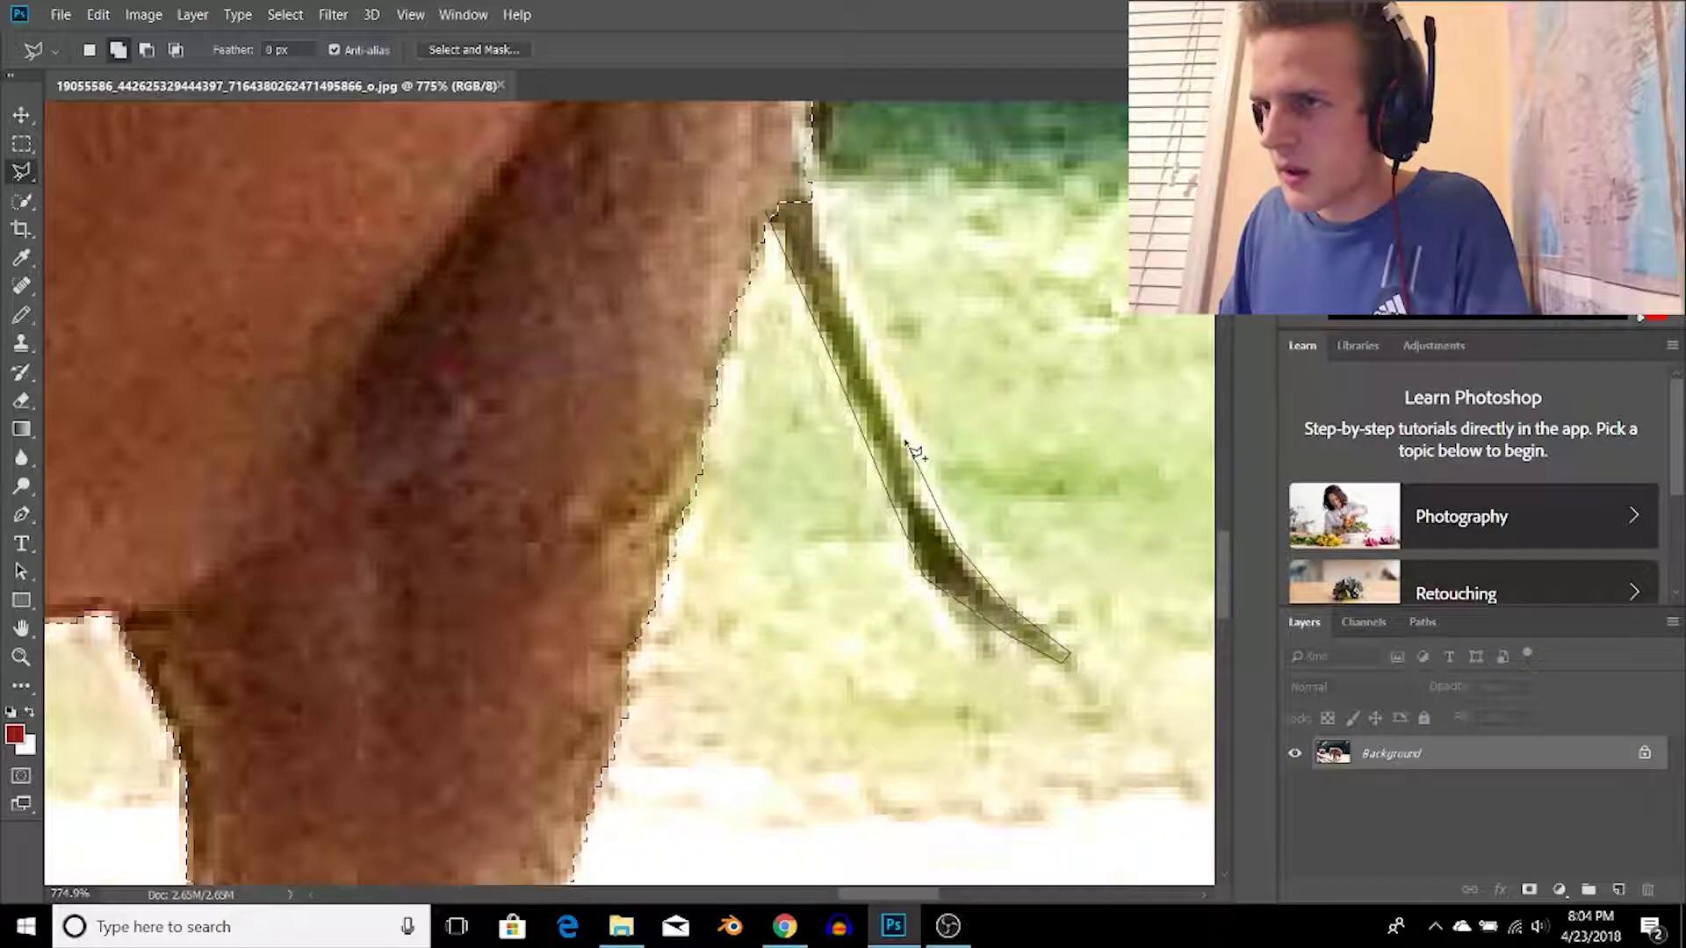
pyautogui.click(801, 161)
pyautogui.click(694, 147)
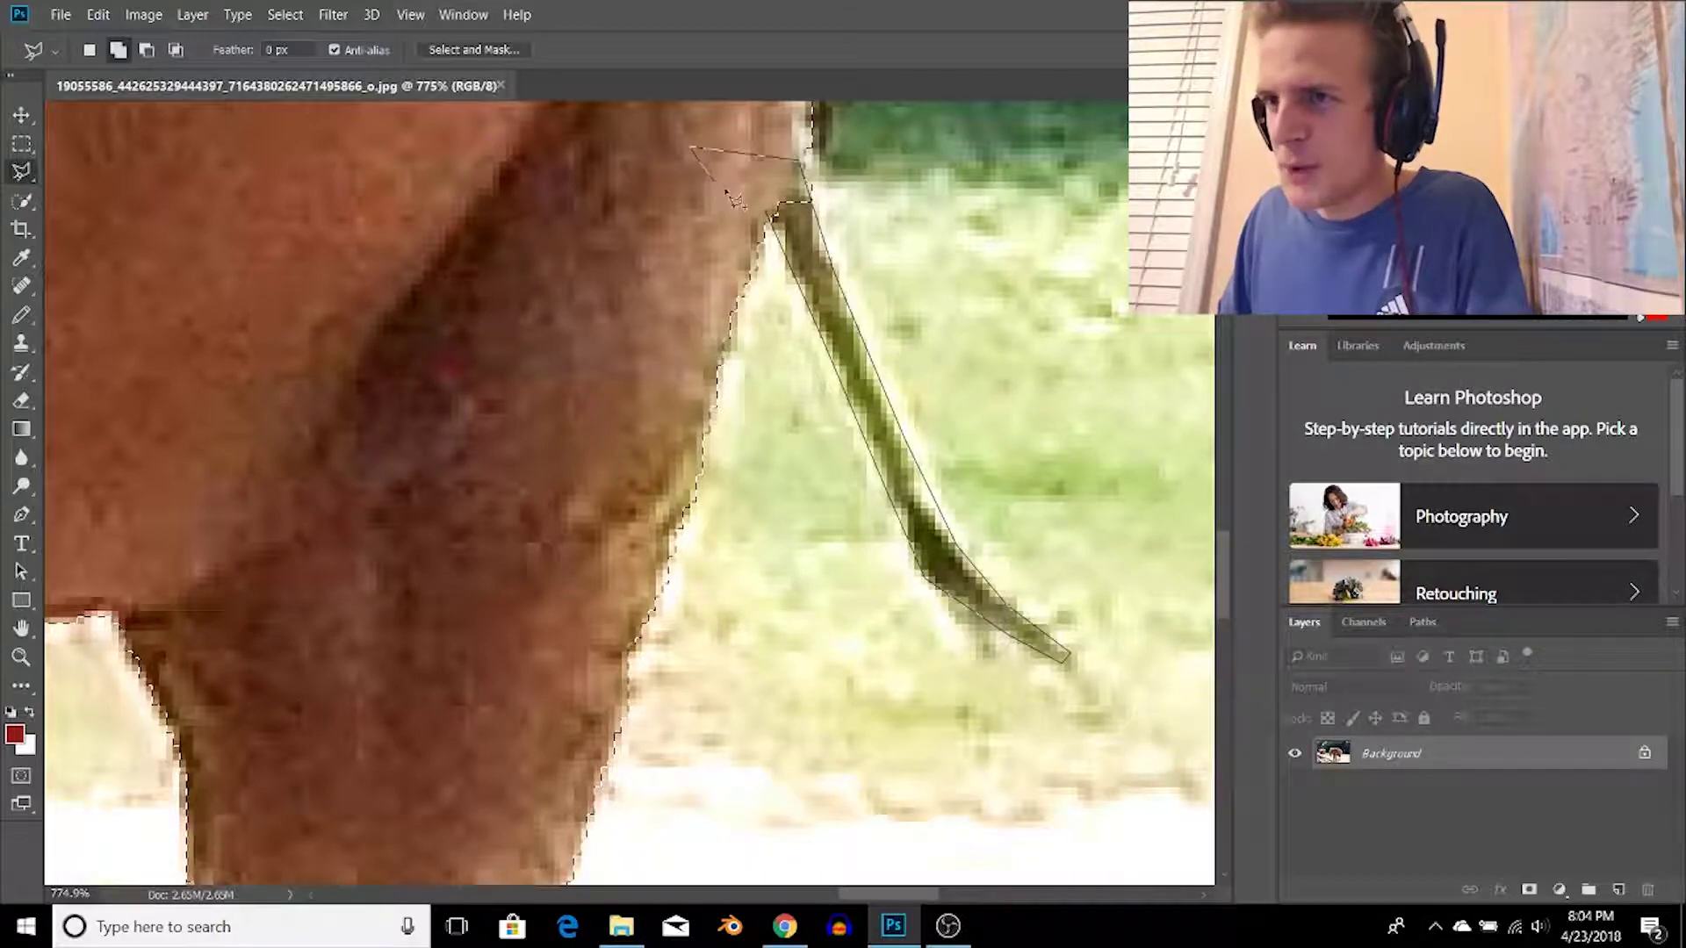
pyautogui.click(774, 217)
# Subtract the dark green background patch between the trunk and the front leg from the selection with the Polygonal Lasso.
pyautogui.scroll(-8, 295, 309)
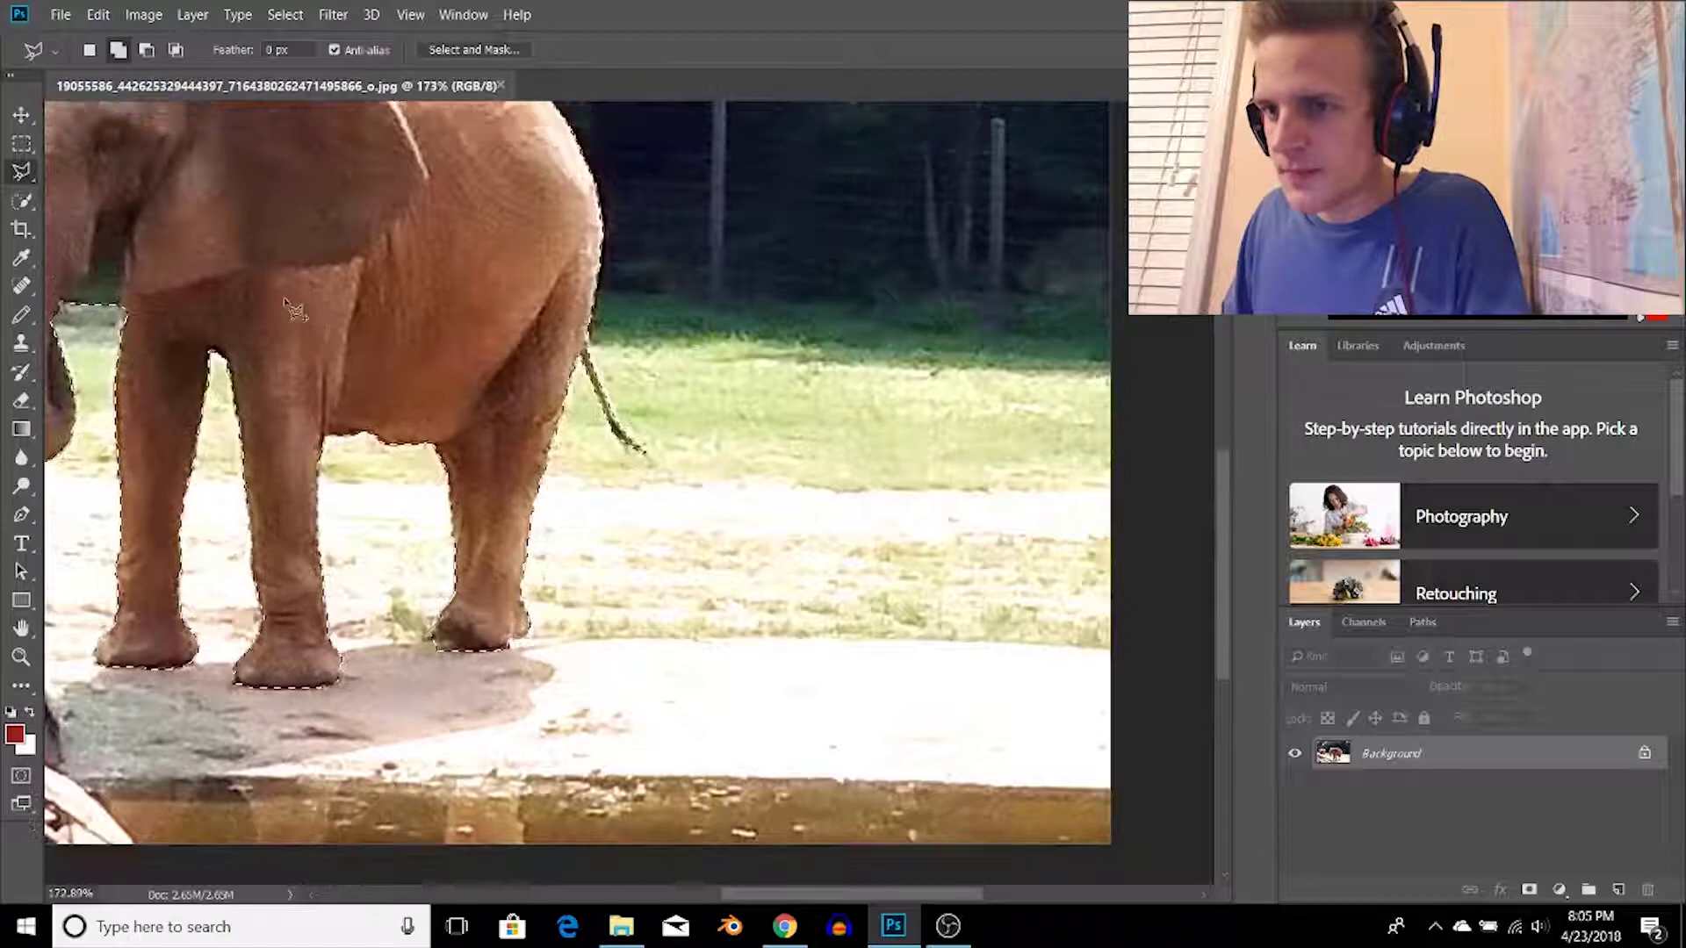
pyautogui.moveTo(294, 309); pyautogui.dragTo(470, 375)
pyautogui.scroll(3, 303, 375)
pyautogui.moveTo(303, 375); pyautogui.dragTo(453, 373)
pyautogui.scroll(3, 453, 372)
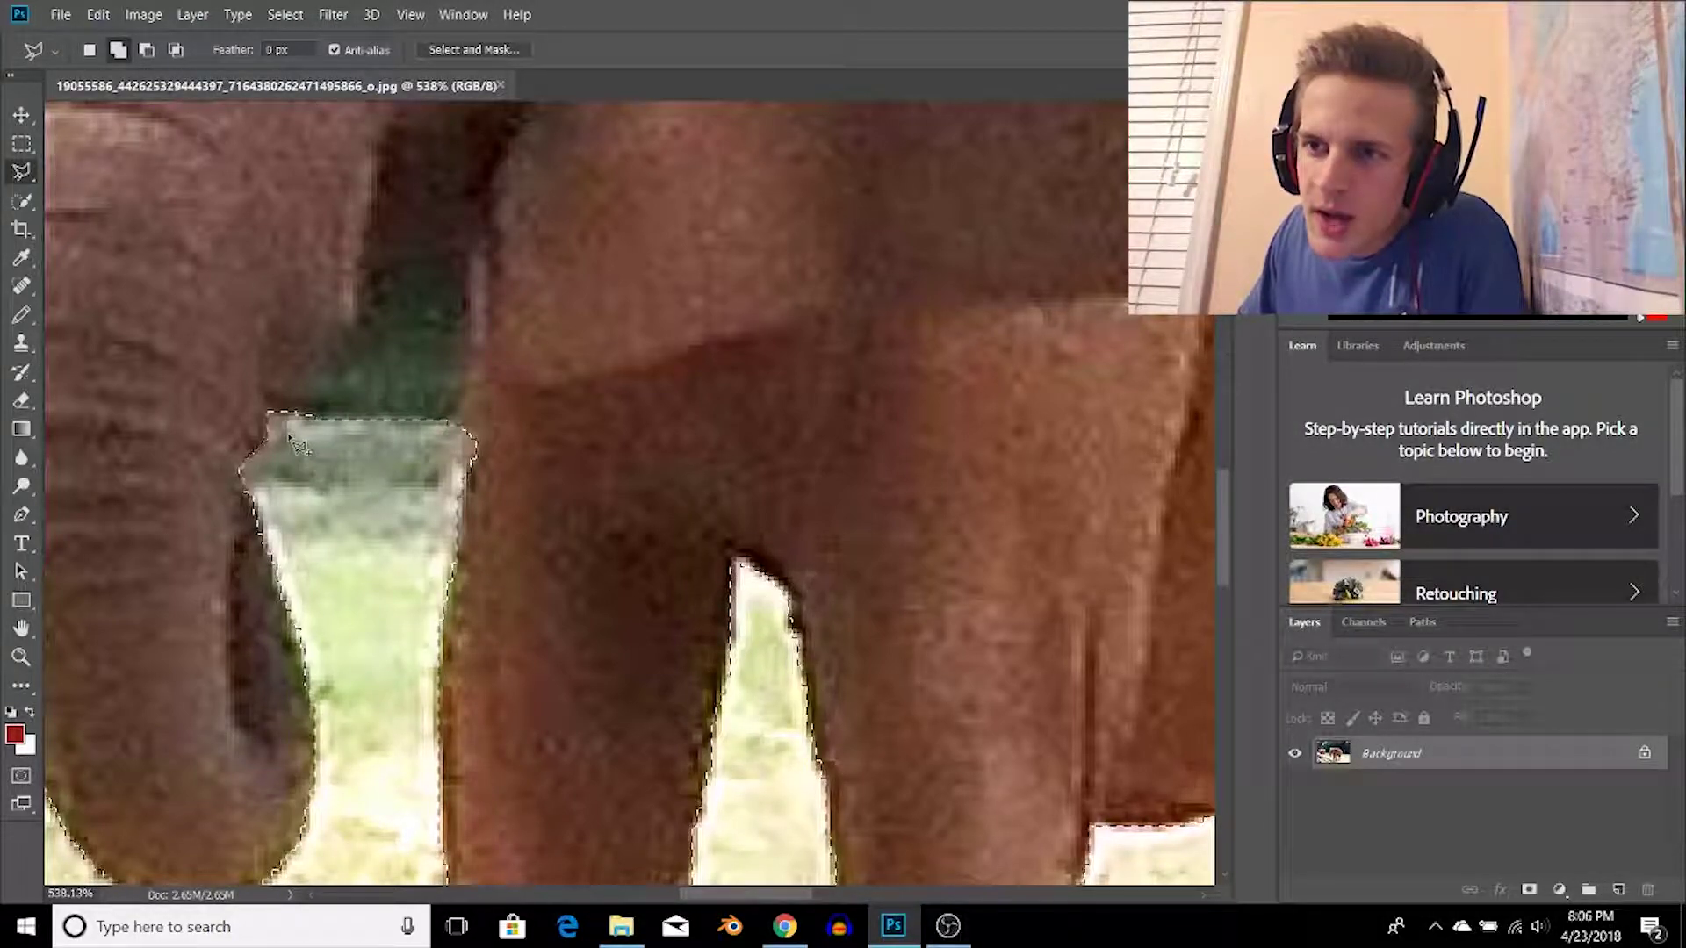
pyautogui.press('alt')
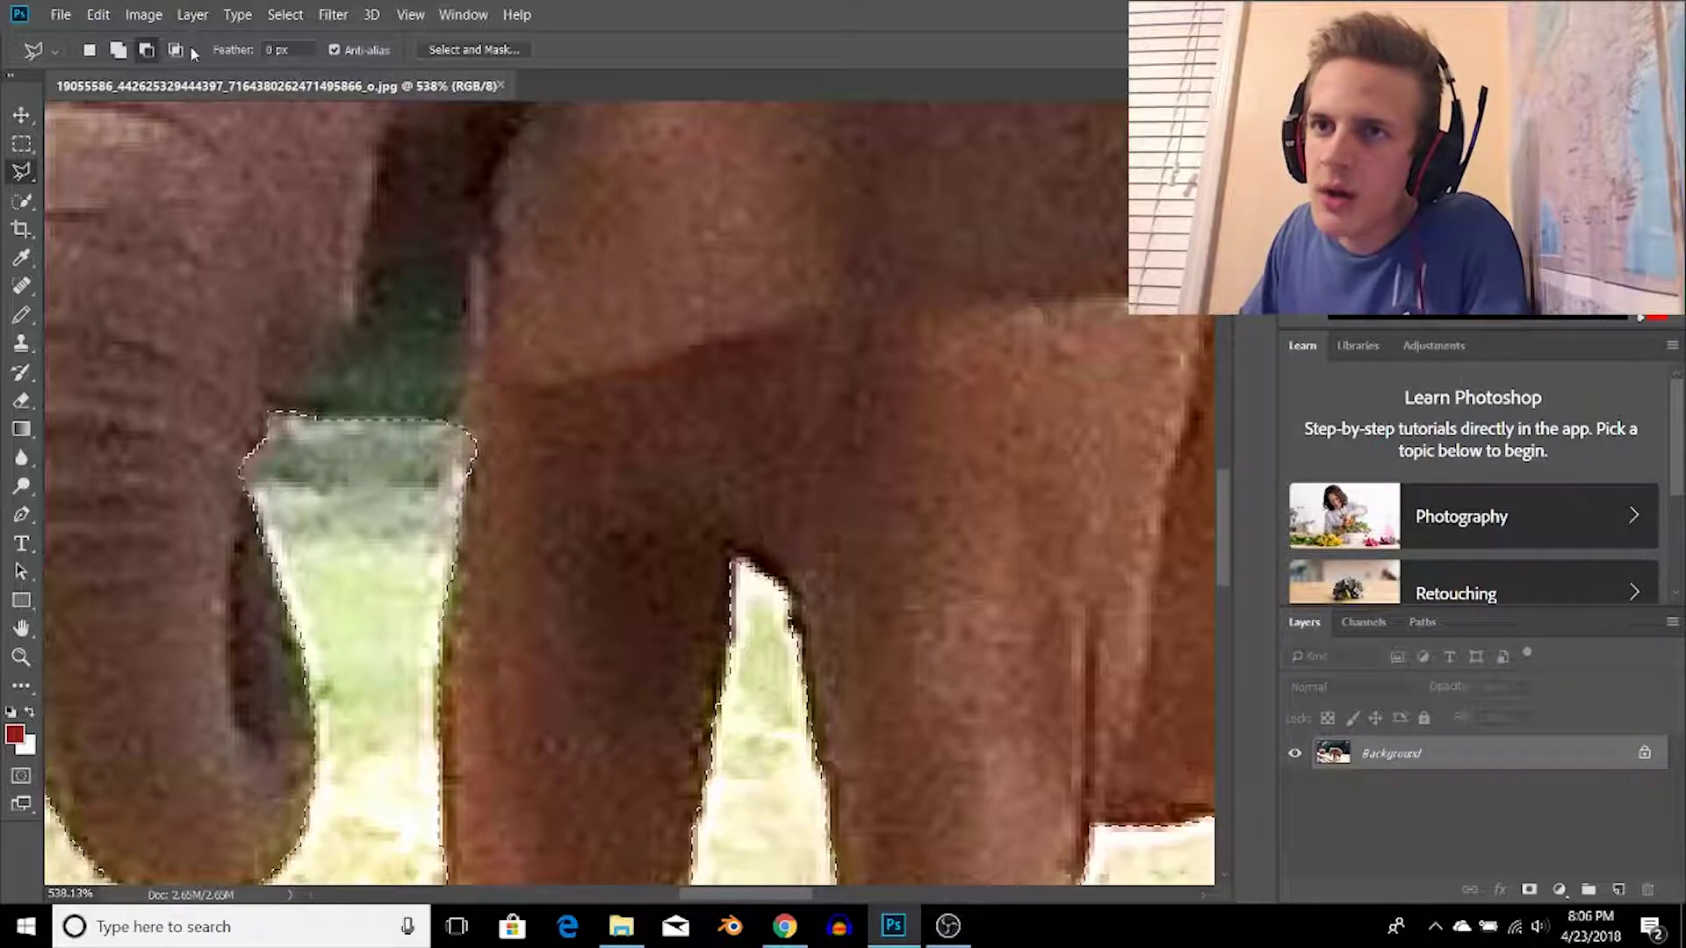
pyautogui.press('alt')
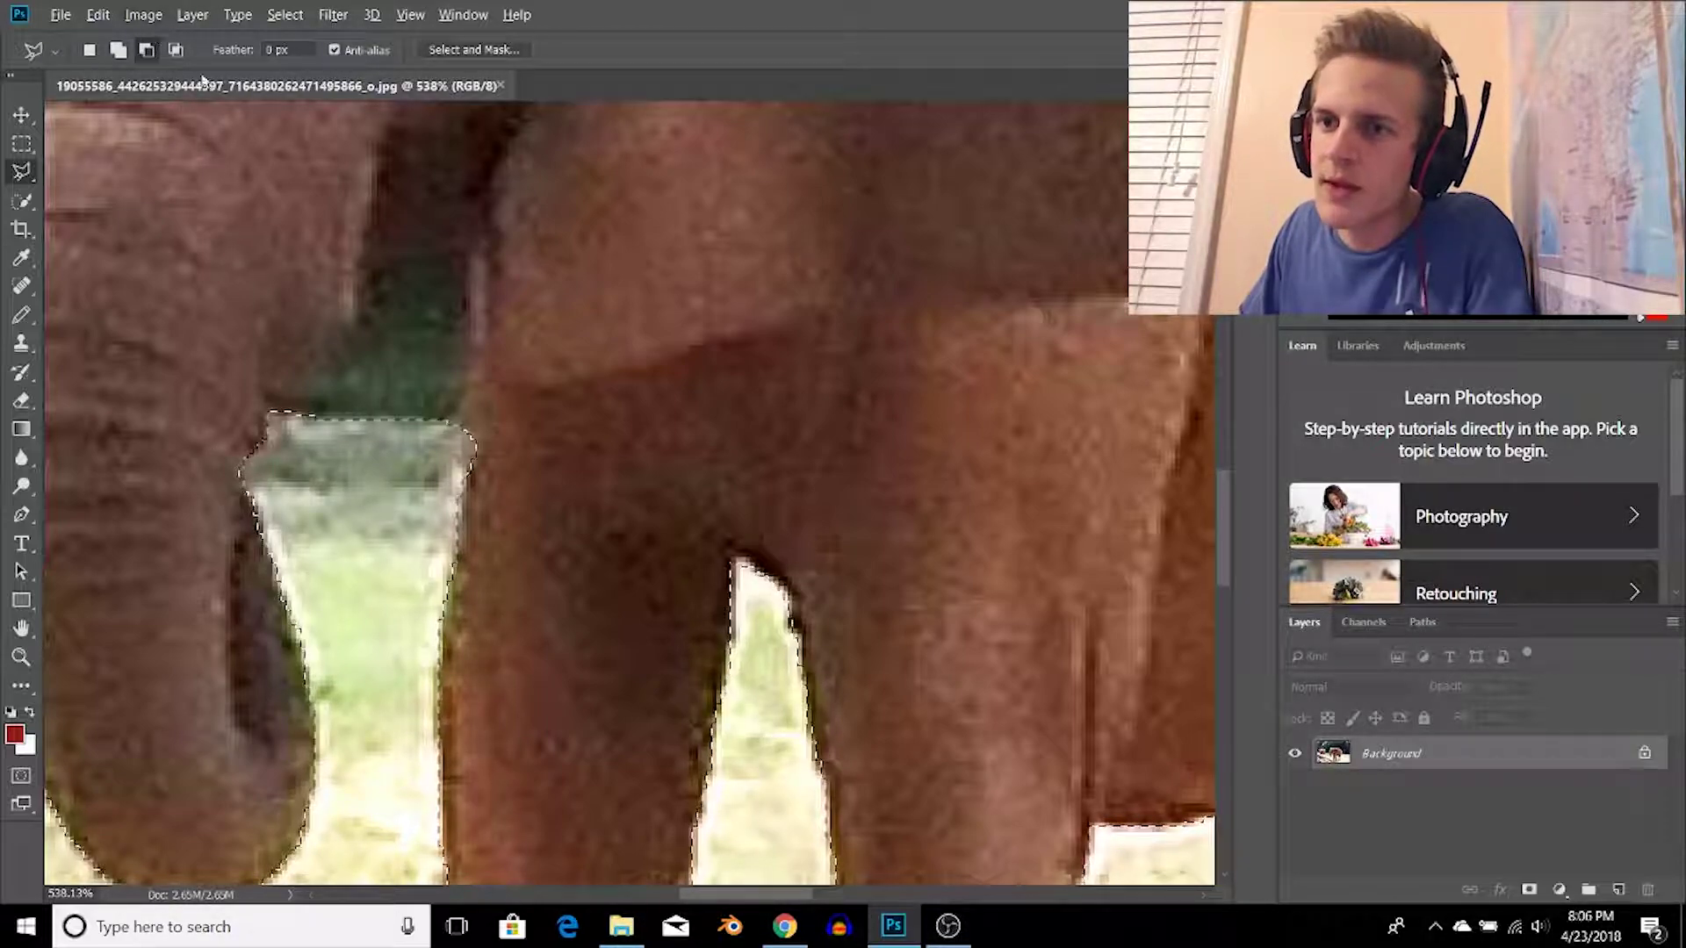
pyautogui.press('alt')
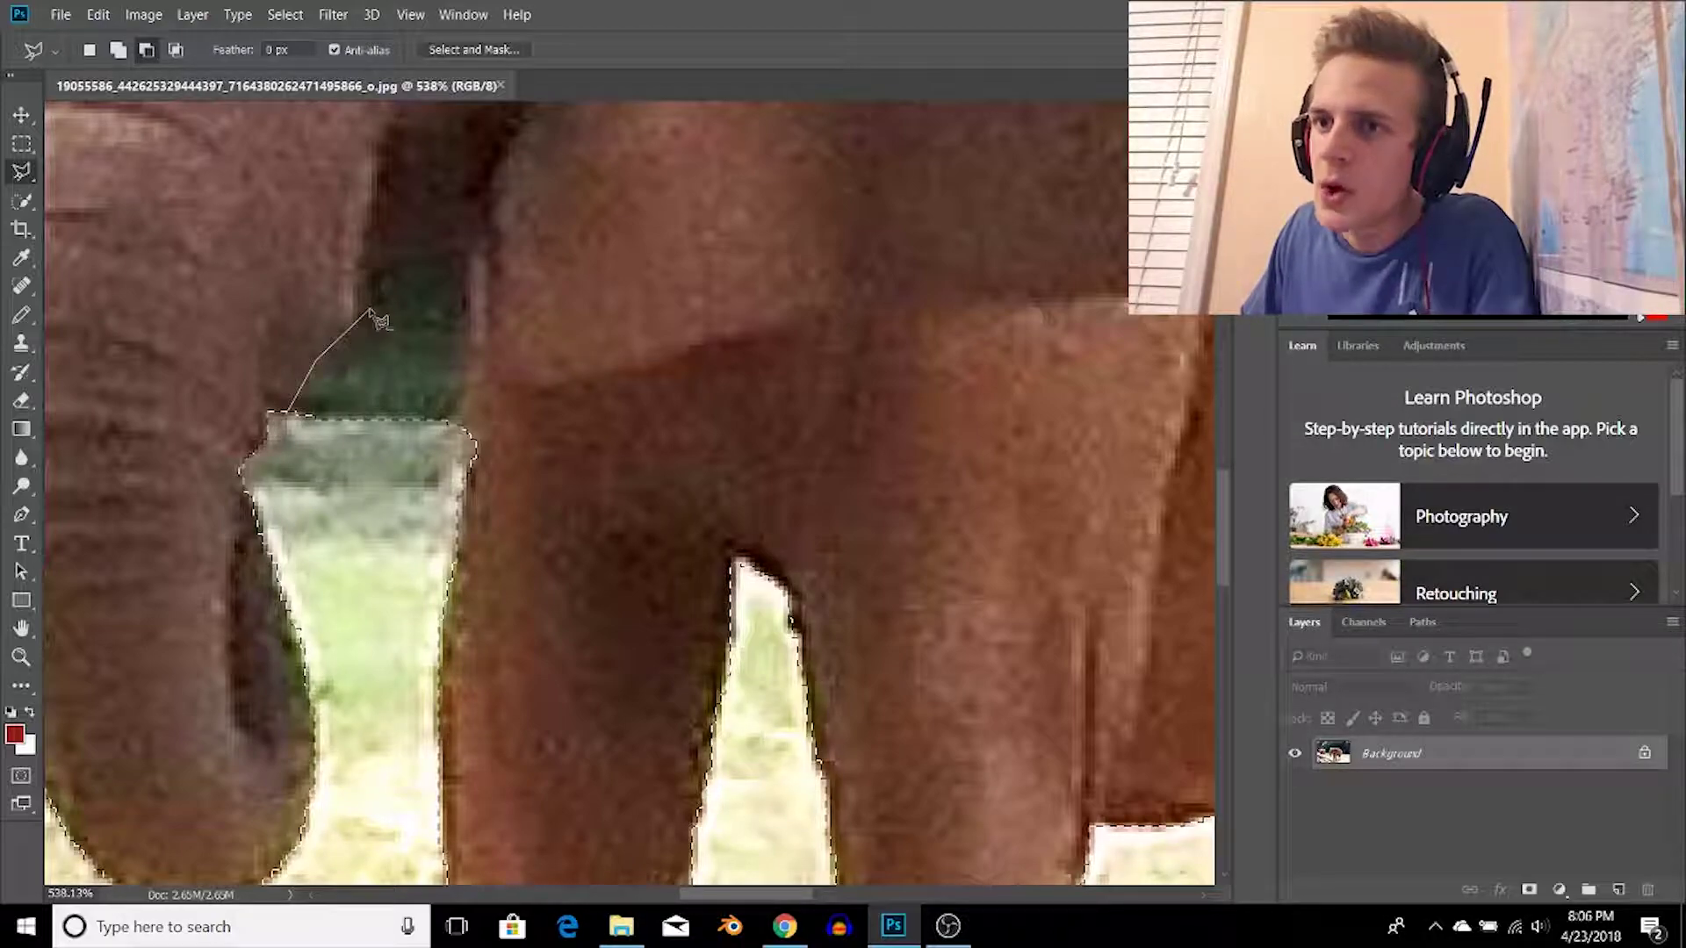
pyautogui.click(406, 279)
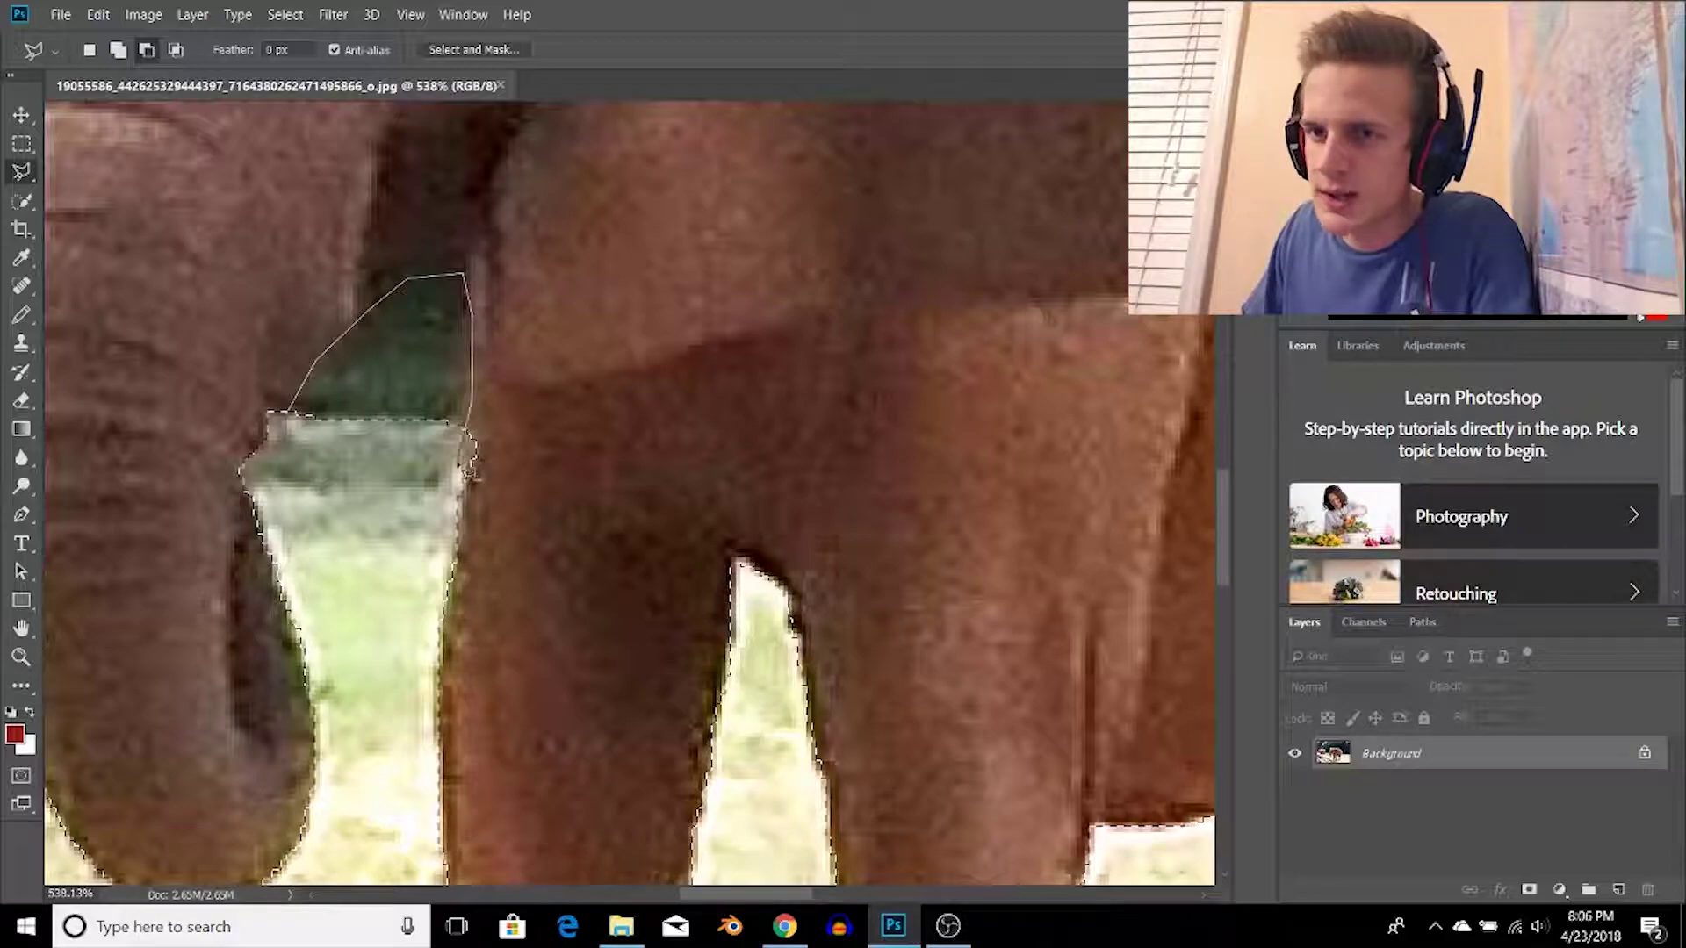
pyautogui.click(298, 431)
# Open the elephant selection in Select and Mask and set its output to Layer Mask.
pyautogui.scroll(-5, 463, 396)
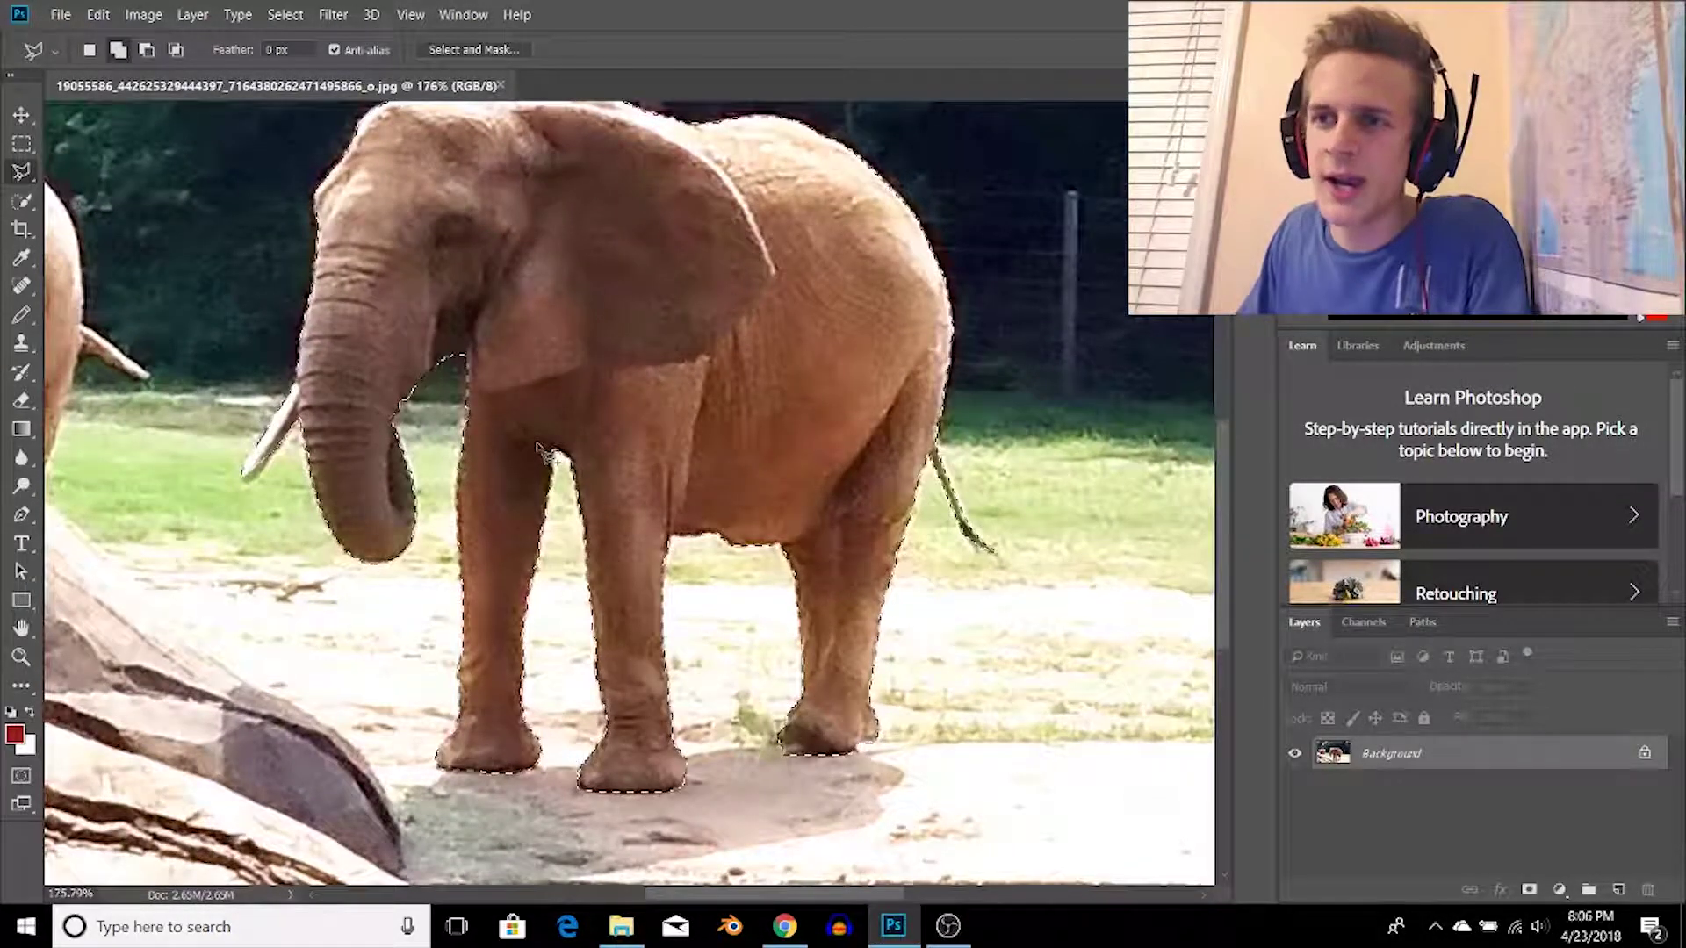
pyautogui.scroll(-2, 546, 421)
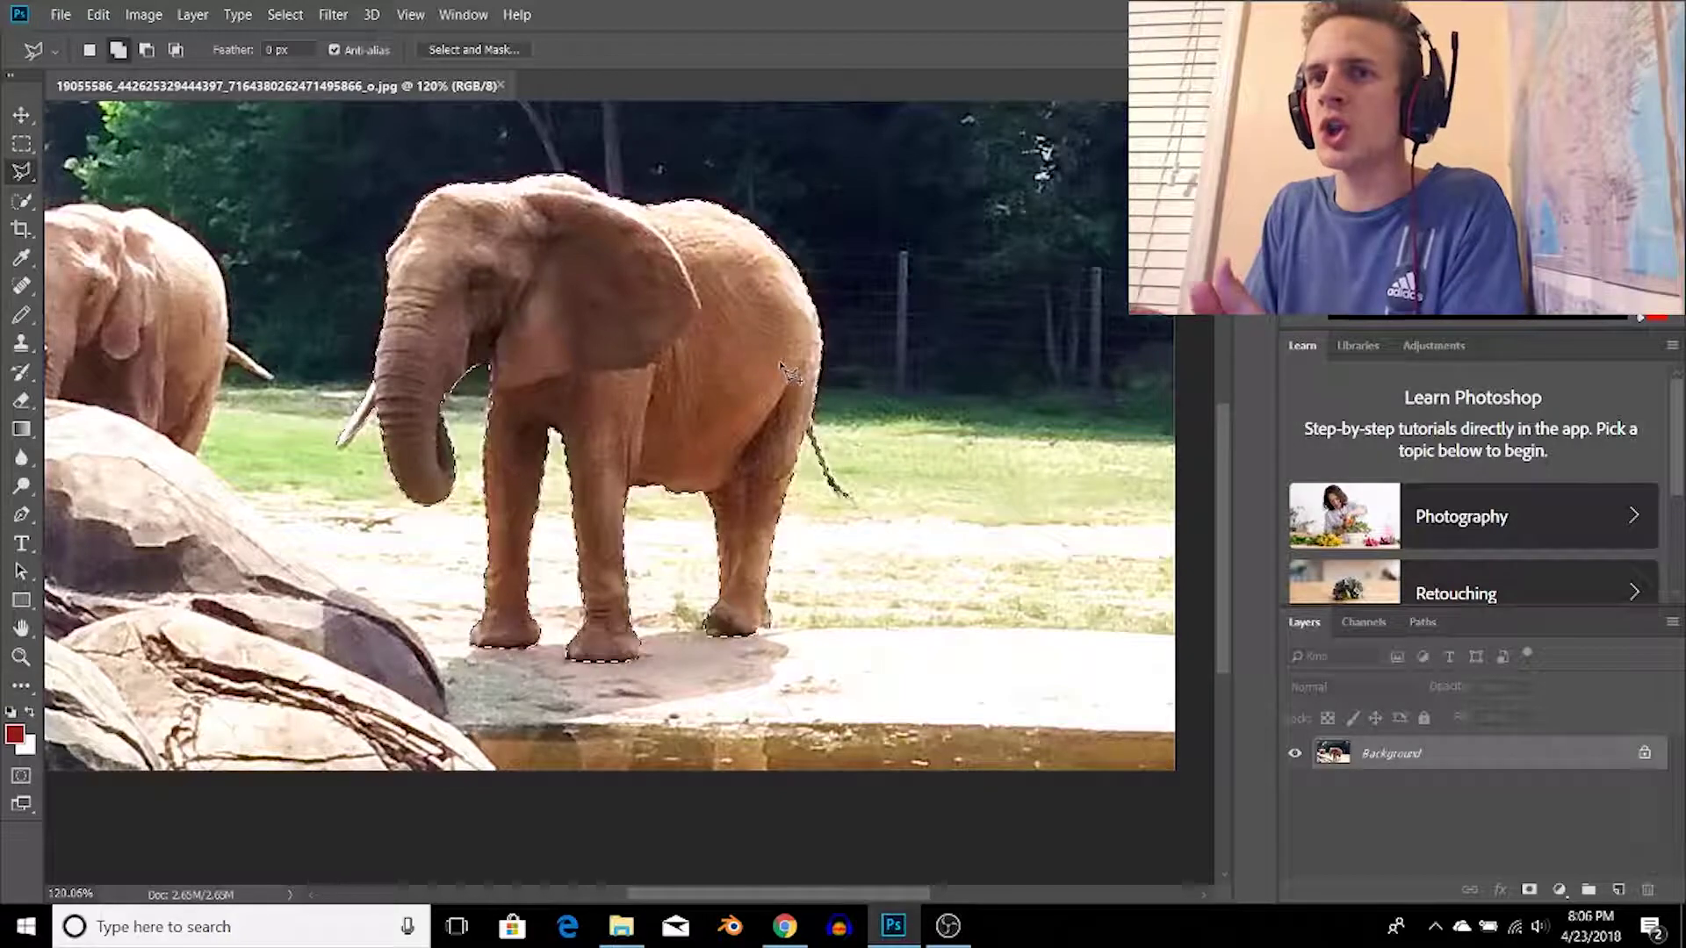
pyautogui.click(463, 51)
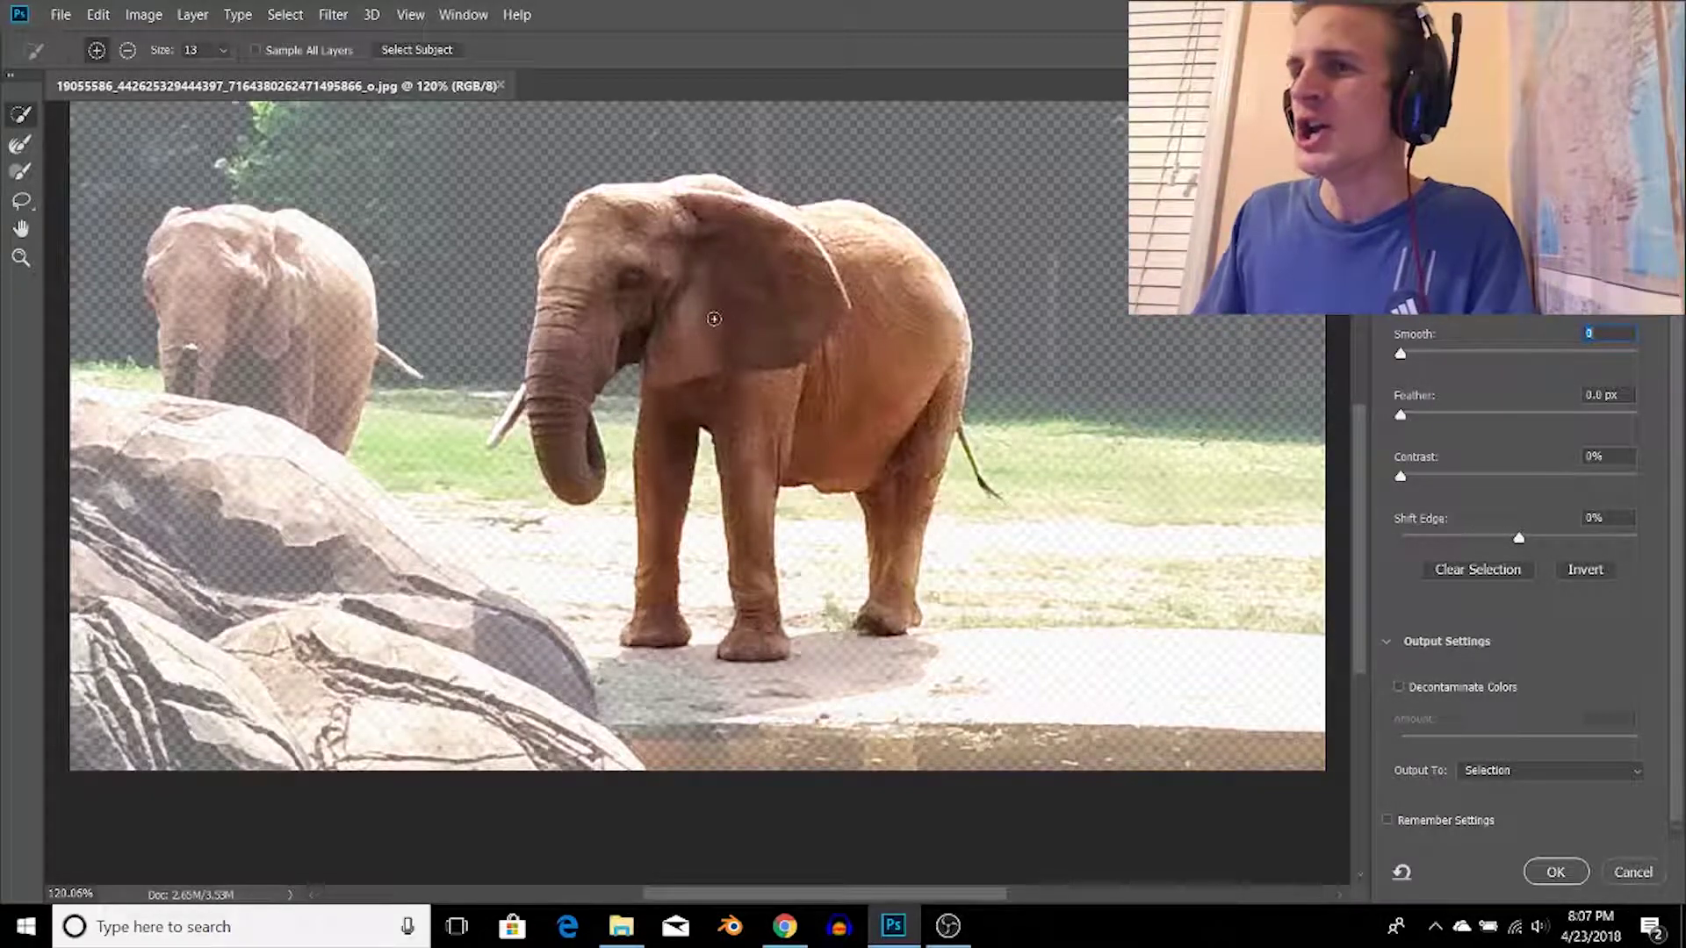
pyautogui.scroll(-3, 1361, 419)
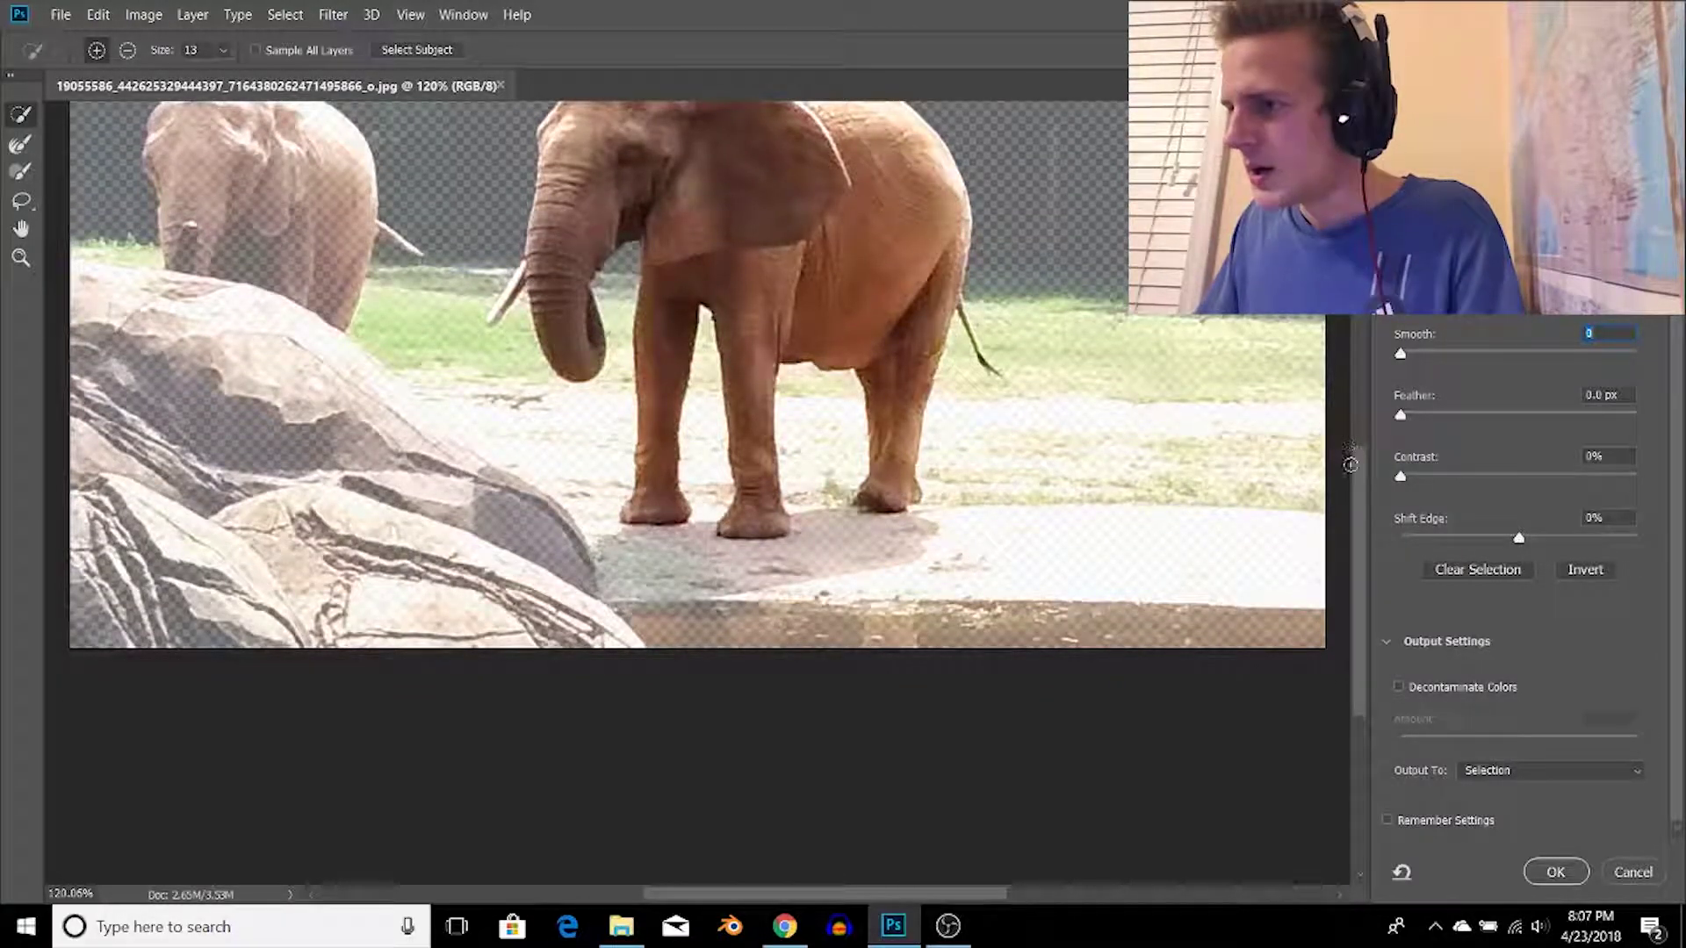
pyautogui.scroll(3, 1353, 395)
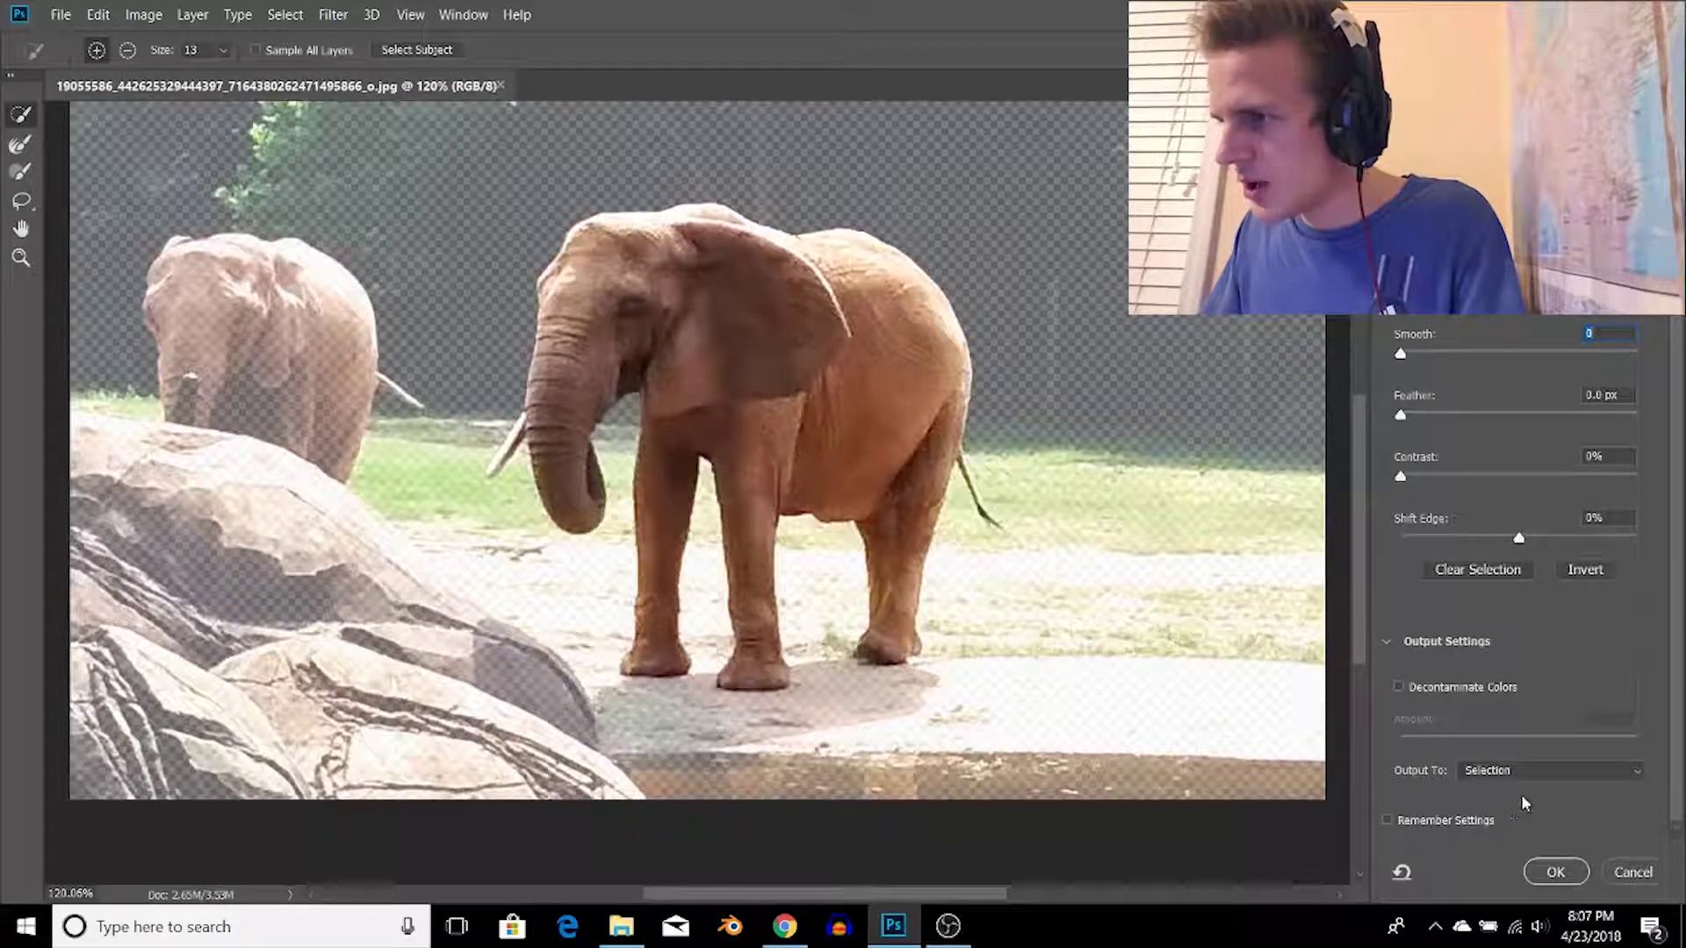
pyautogui.click(1522, 771)
pyautogui.click(1521, 806)
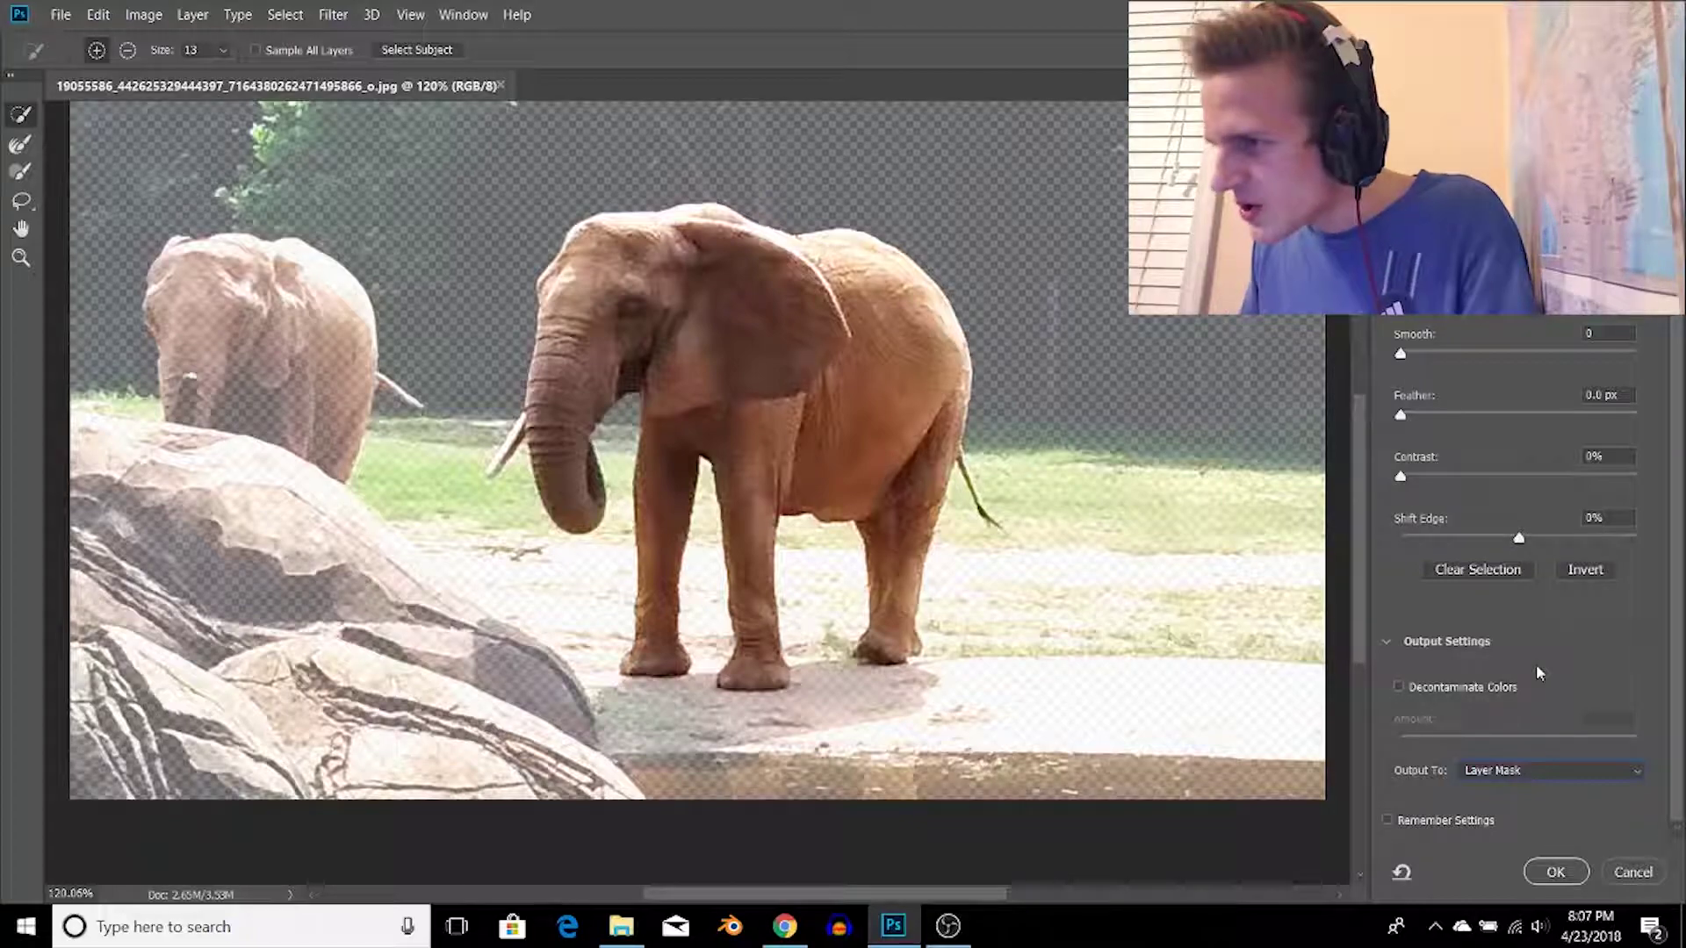
# Set the selection's Smooth to 75 and output it to New Layer with Layer Mask.
pyautogui.click(1563, 771)
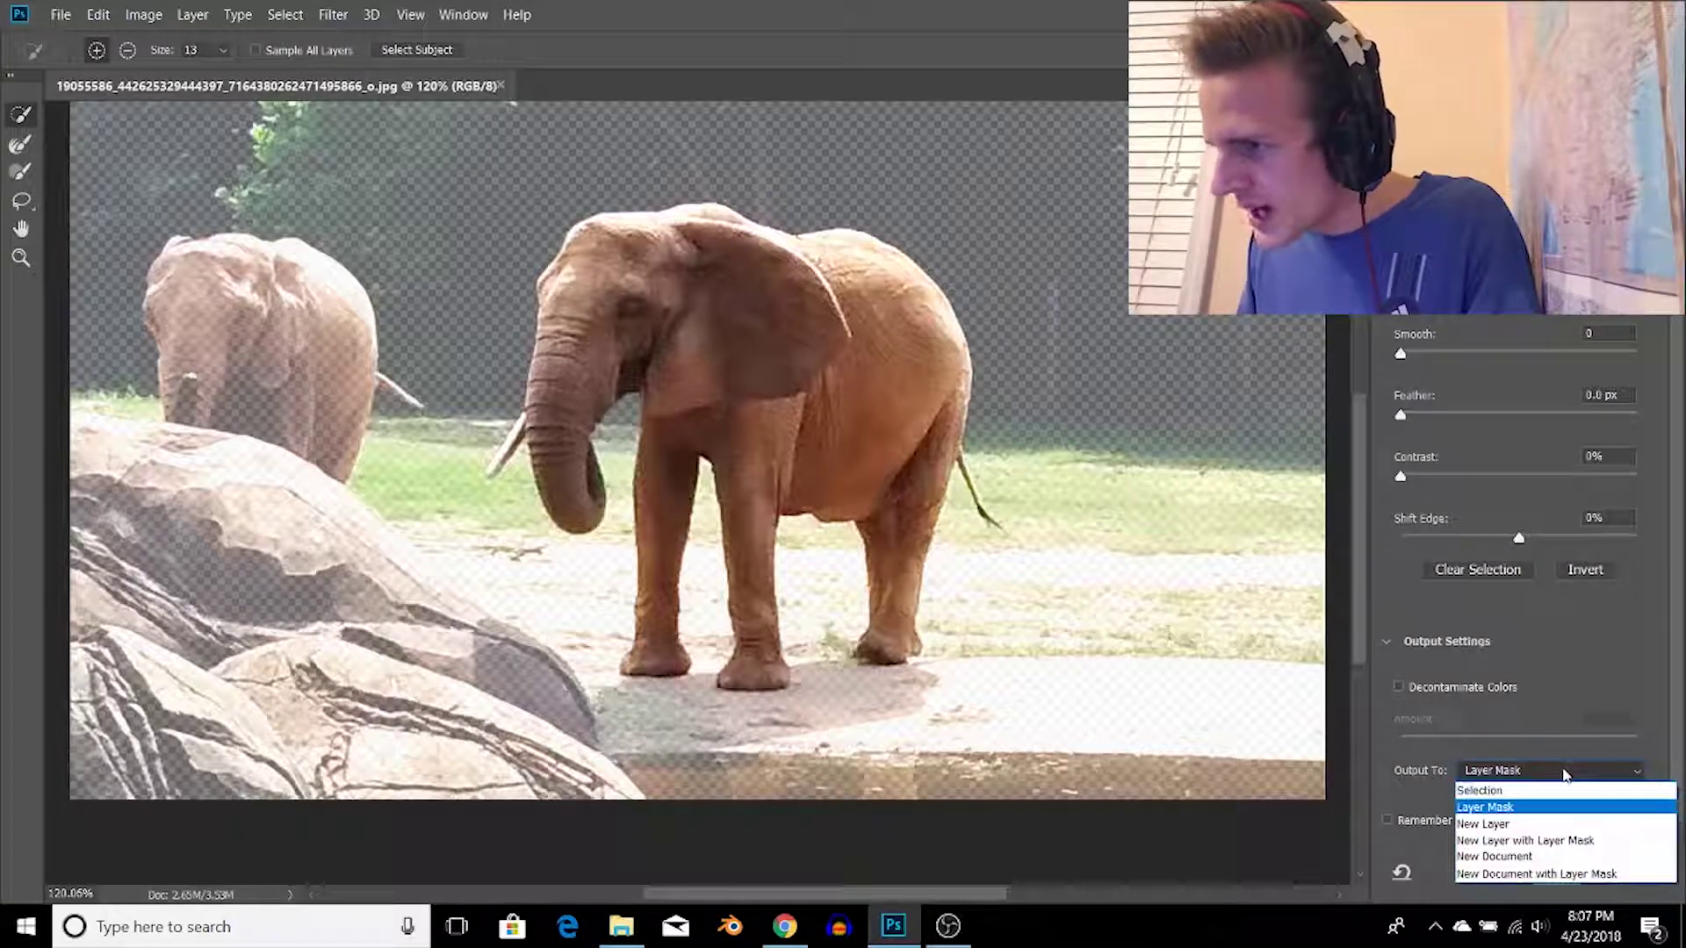
pyautogui.click(1525, 841)
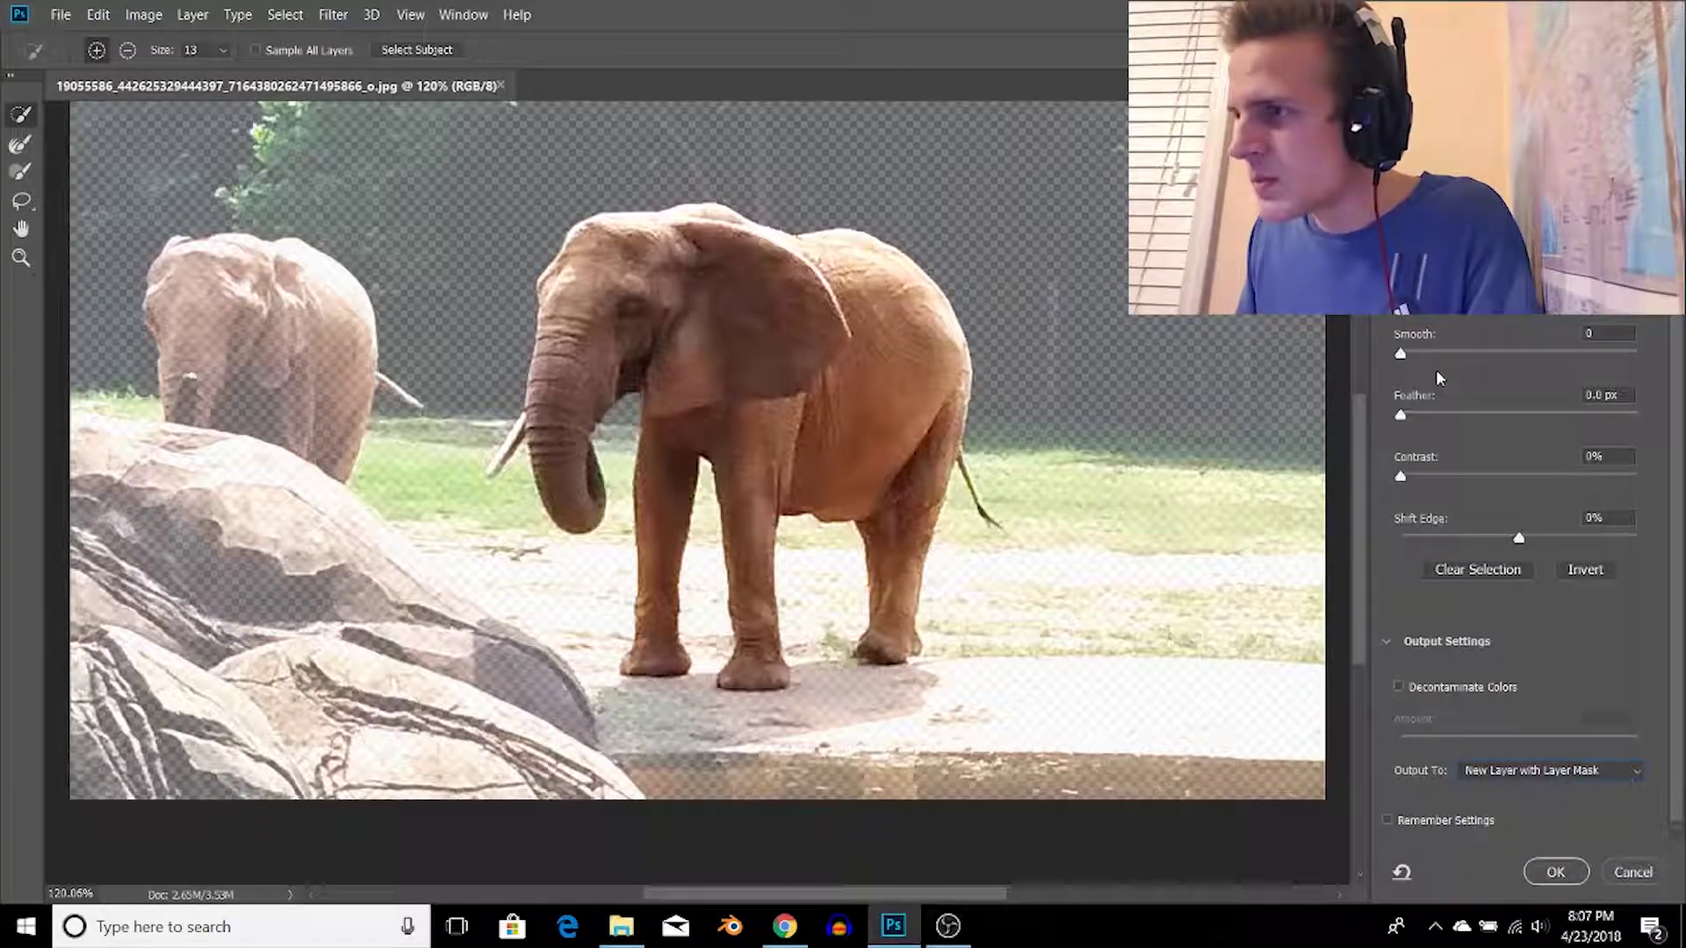
pyautogui.moveTo(1404, 360); pyautogui.dragTo(1487, 360)
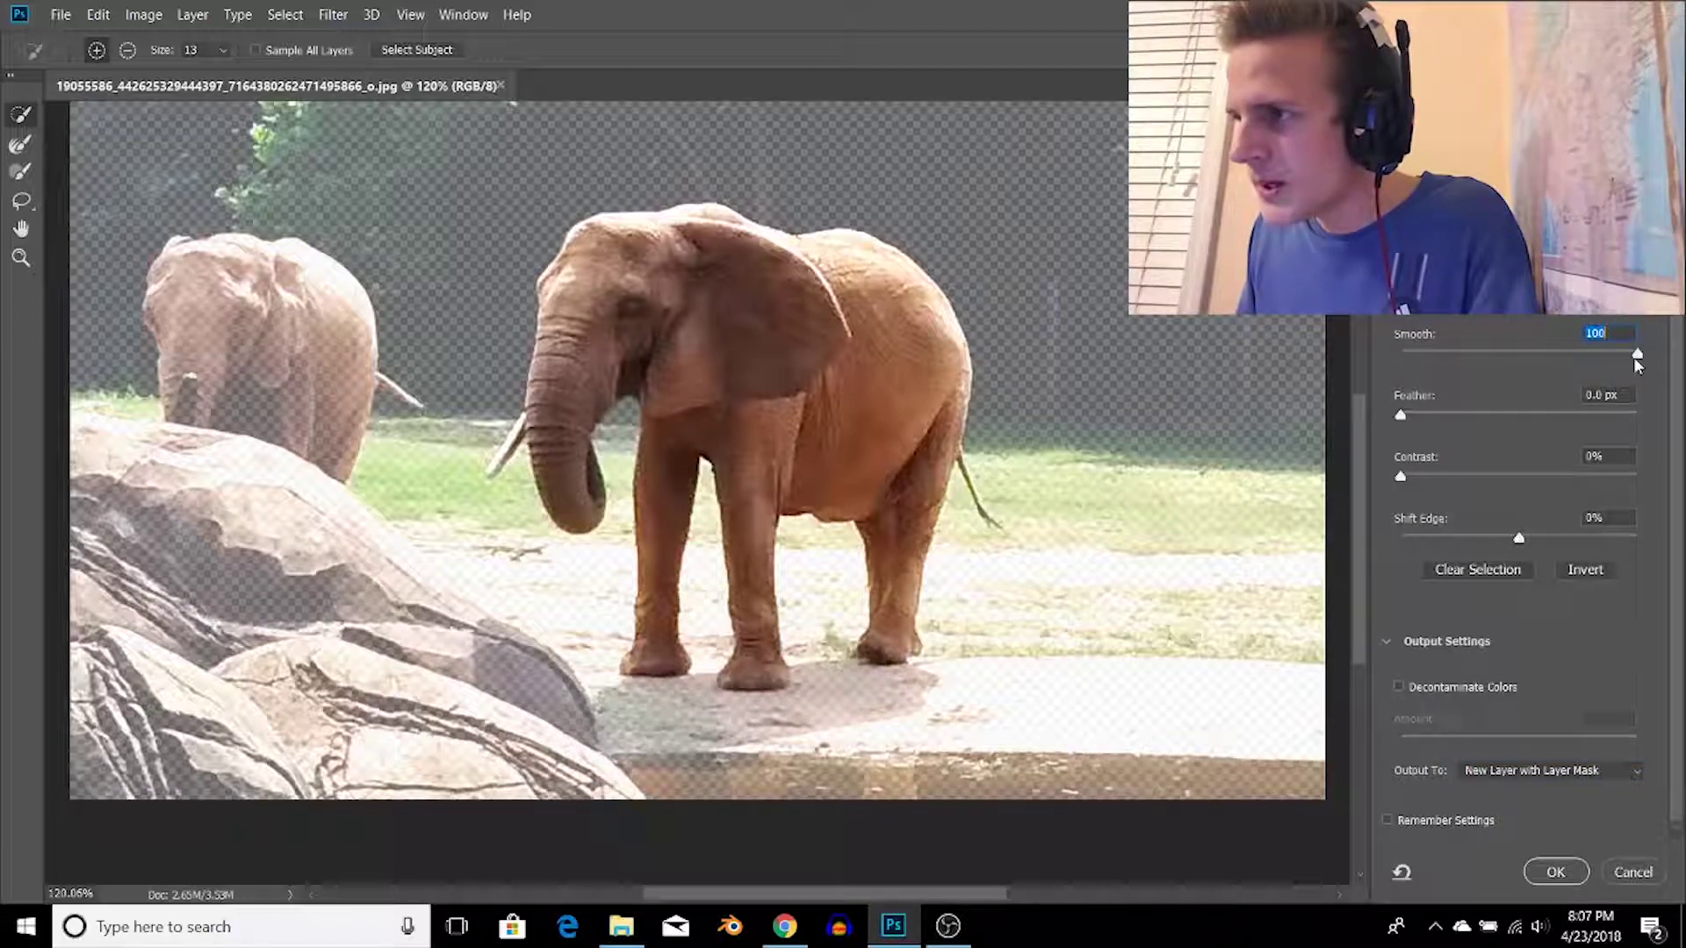
pyautogui.write('75')
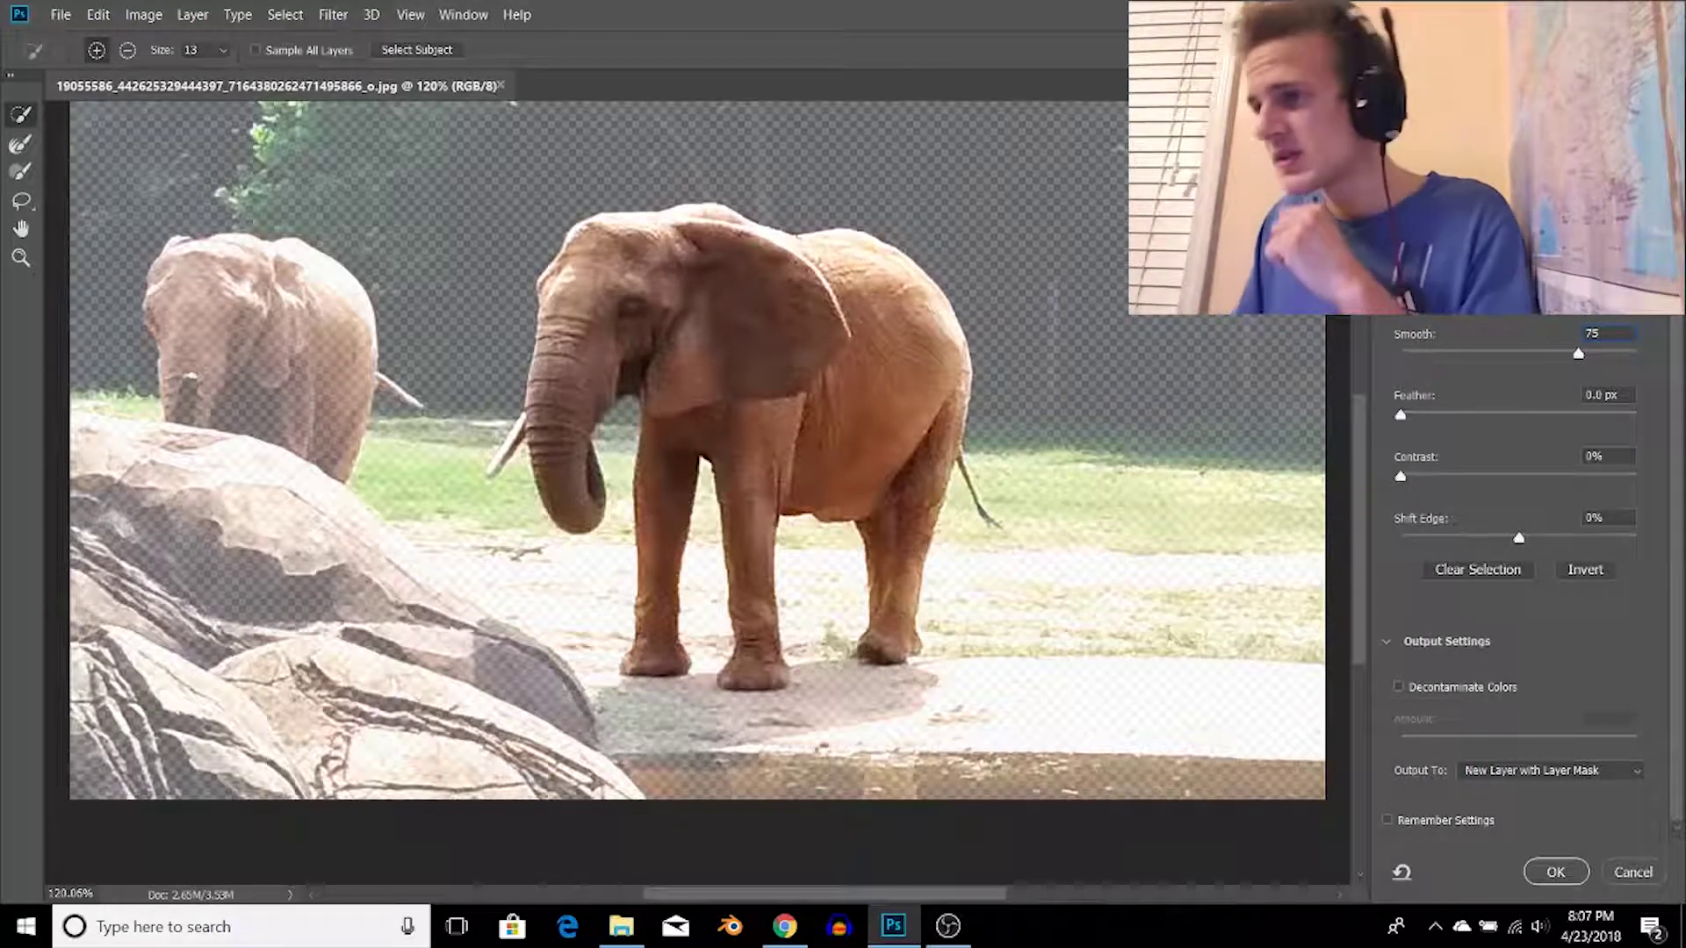
pyautogui.click(1577, 873)
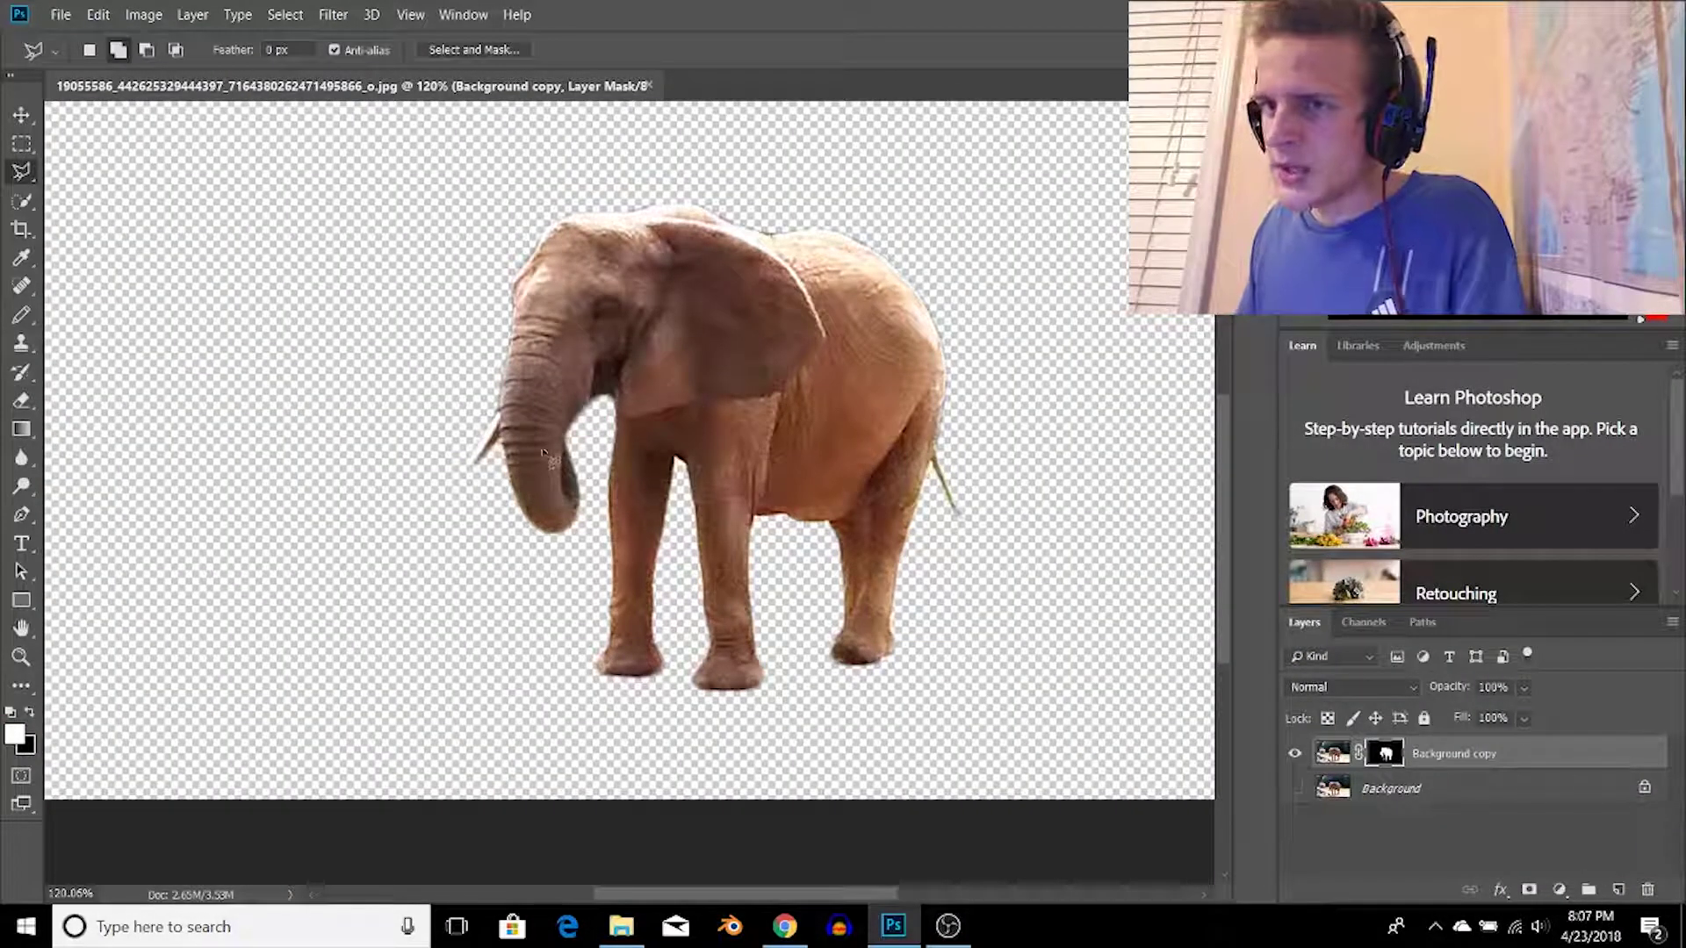
# Toggle the visibility of the Background layer to compare the elephant cutout with the original photo.
pyautogui.scroll(-2, 595, 439)
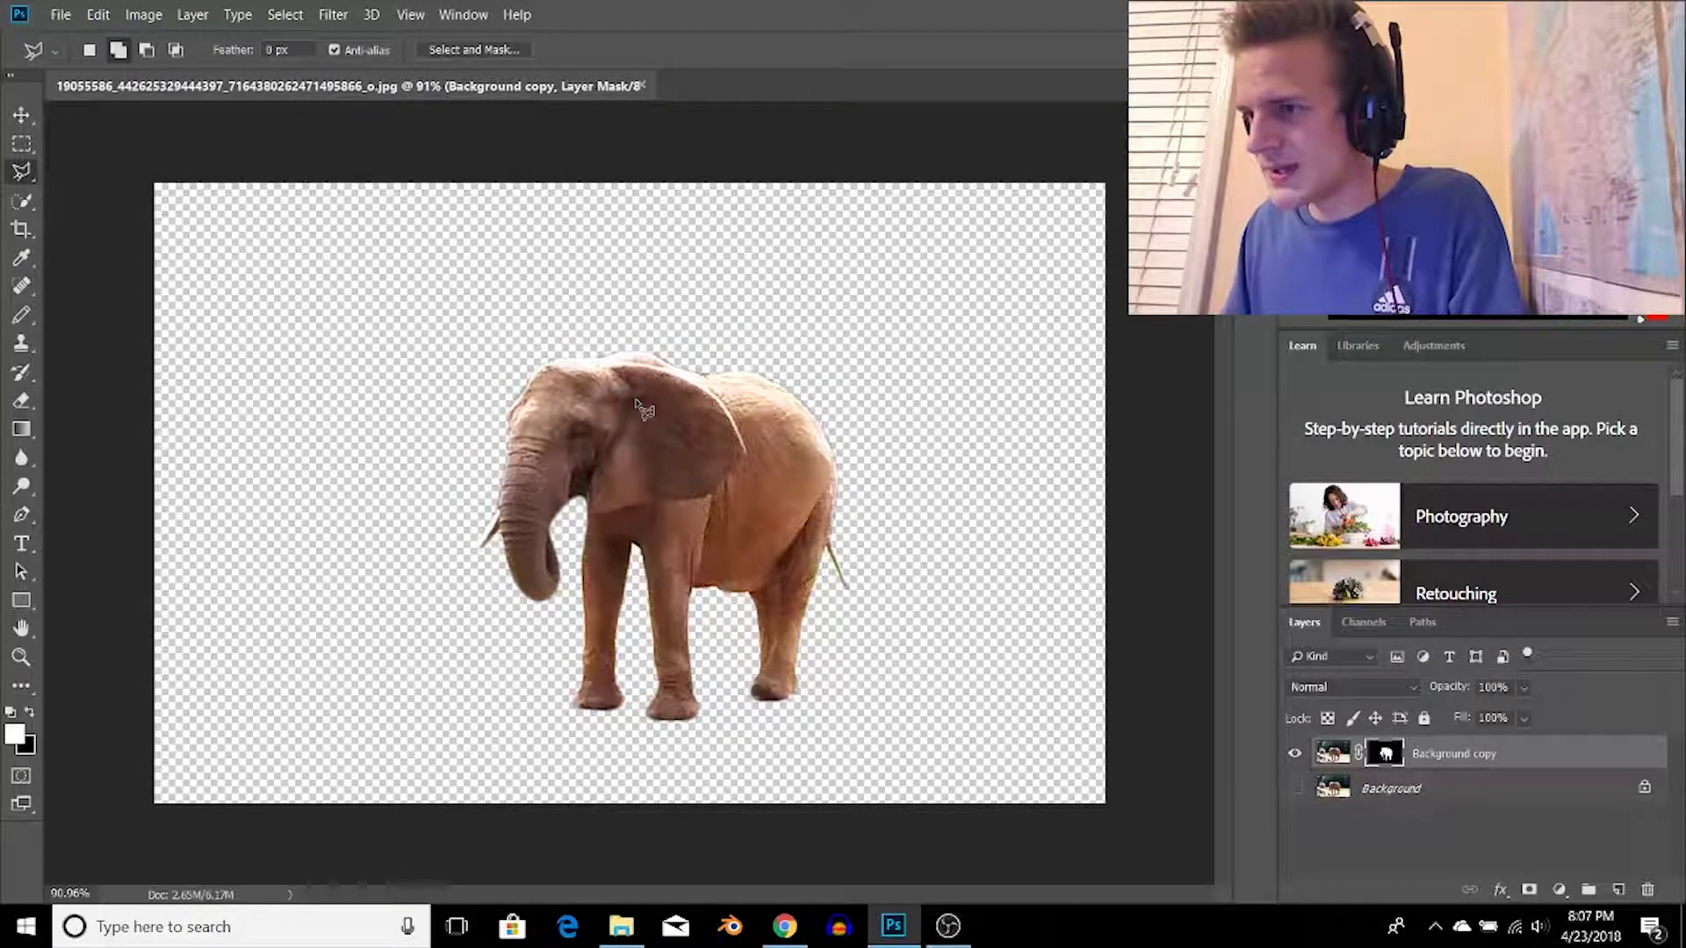
pyautogui.click(1302, 792)
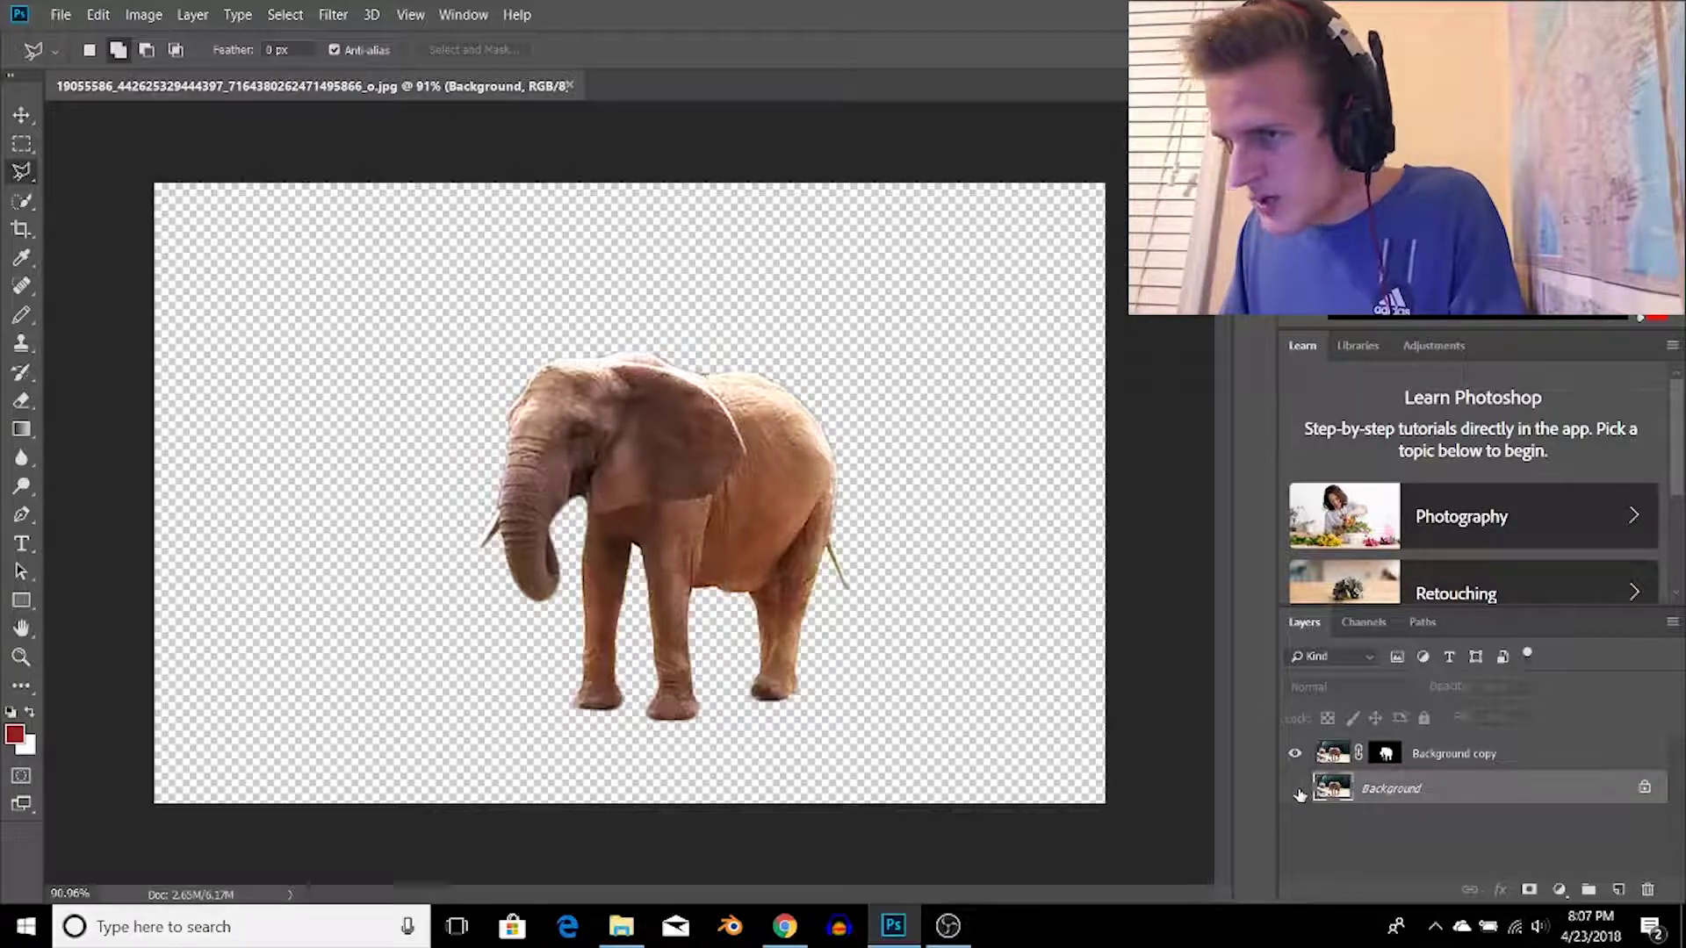
pyautogui.click(1299, 791)
pyautogui.click(1298, 791)
pyautogui.click(1298, 791)
pyautogui.click(1299, 791)
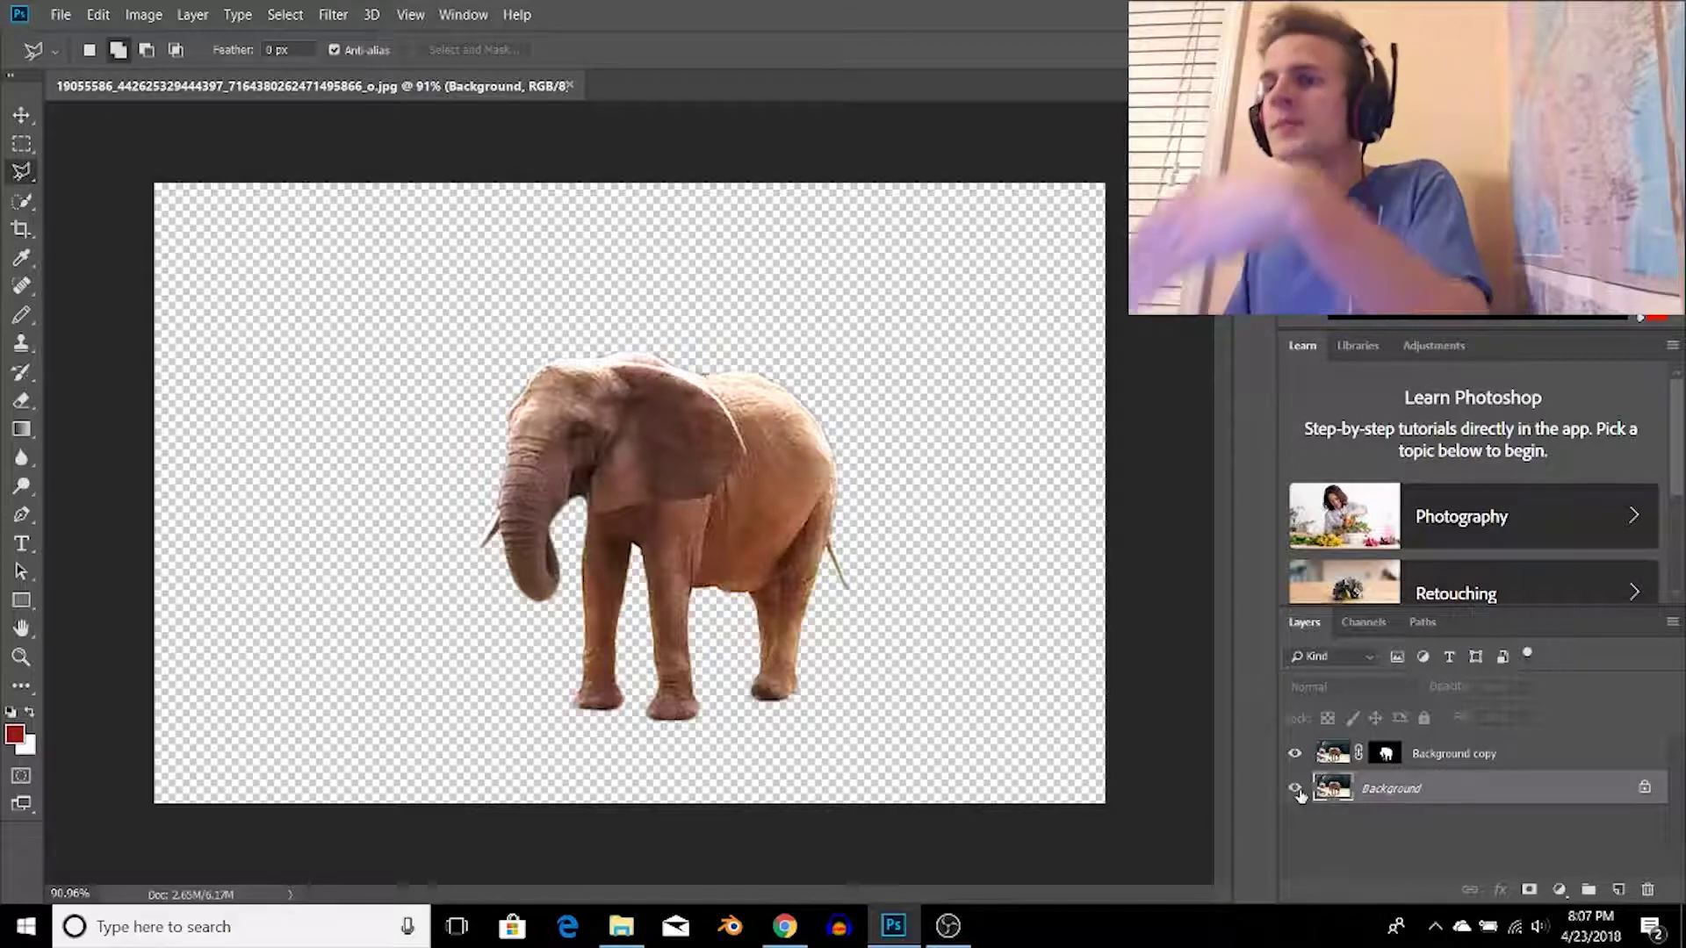
pyautogui.click(1299, 791)
pyautogui.click(1299, 791)
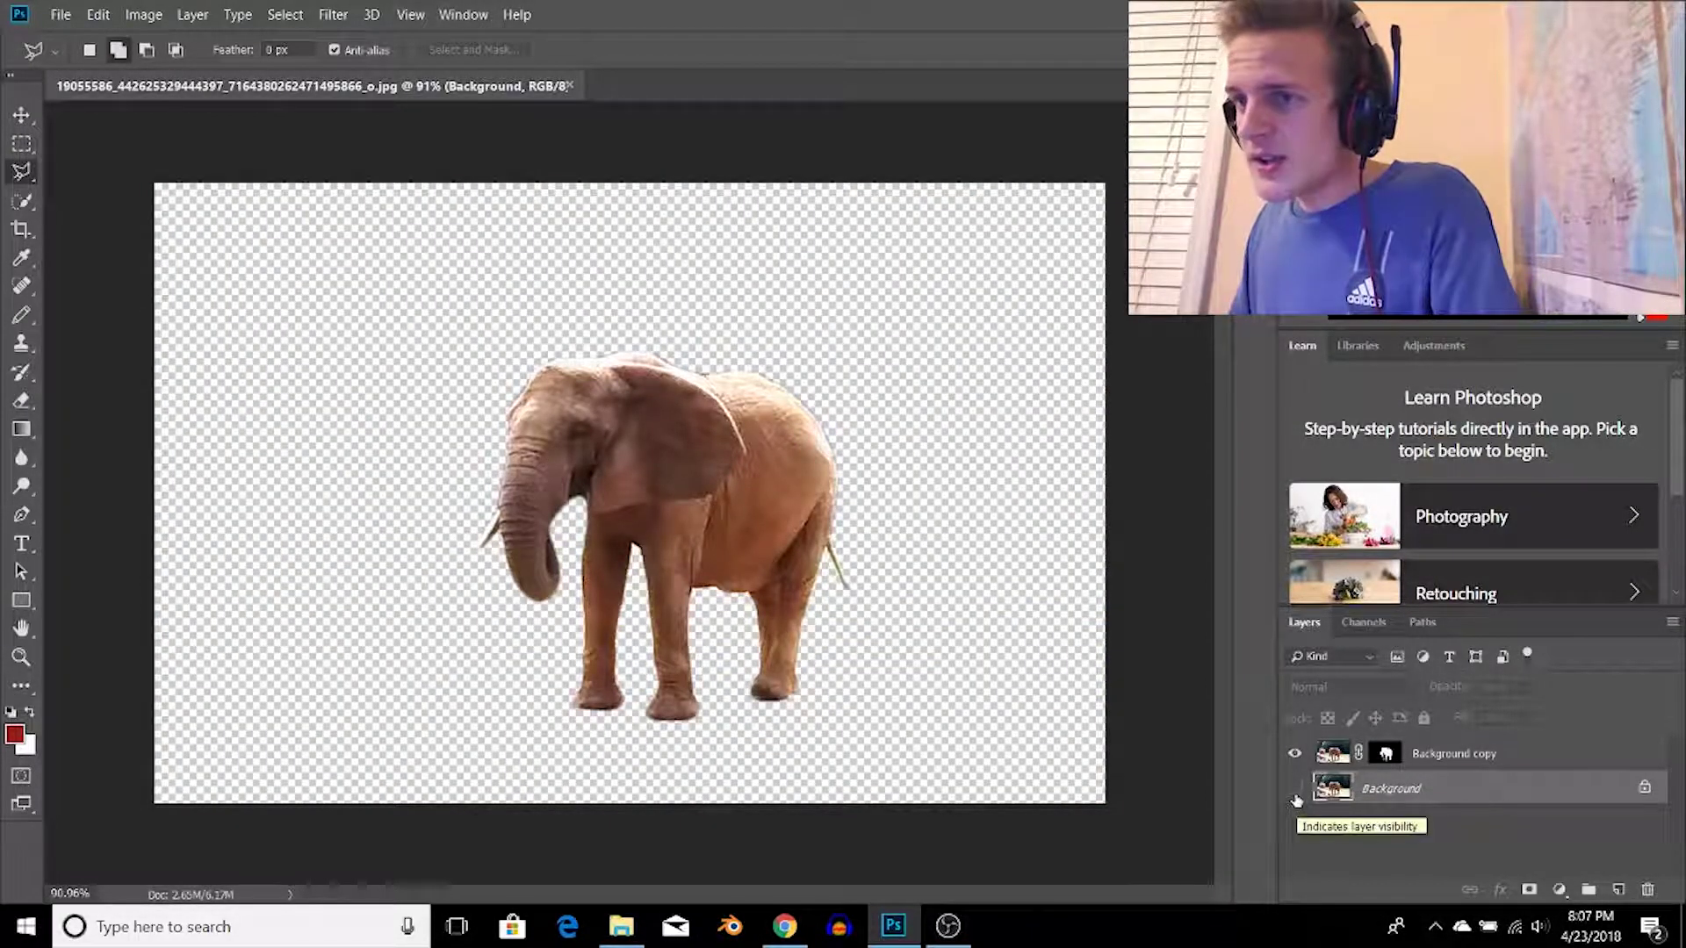
# Erase the dark fringe along the elephant's back and rump on the Background copy layer with the Eraser.
pyautogui.scroll(5, 915, 555)
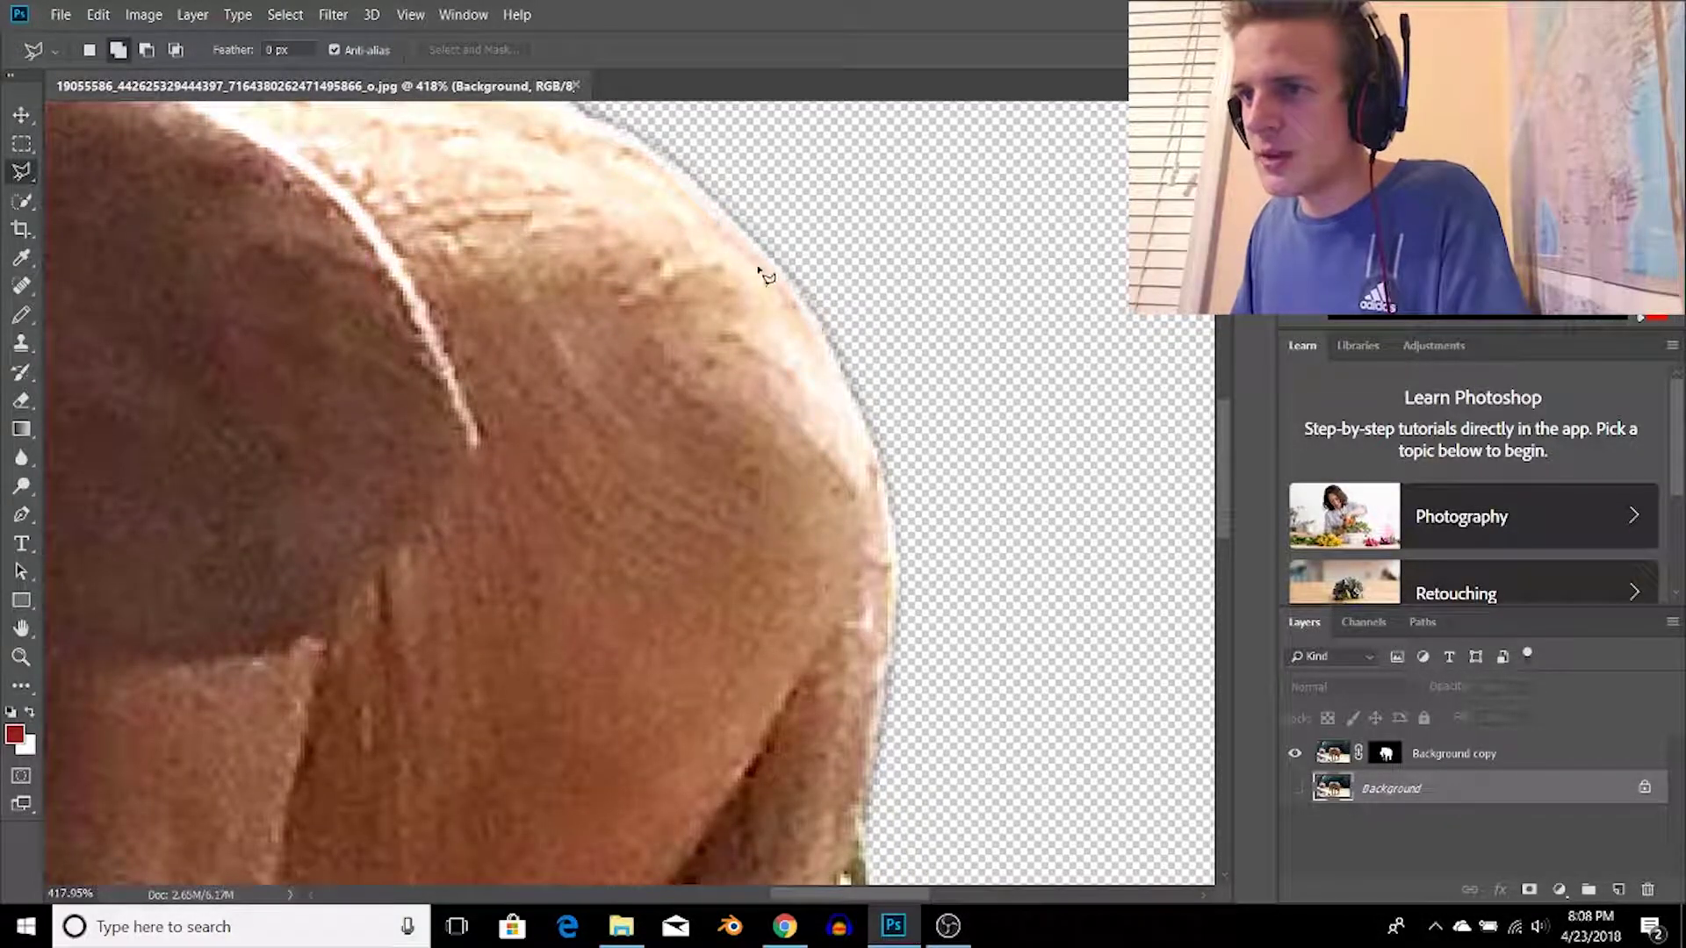
pyautogui.press('e')
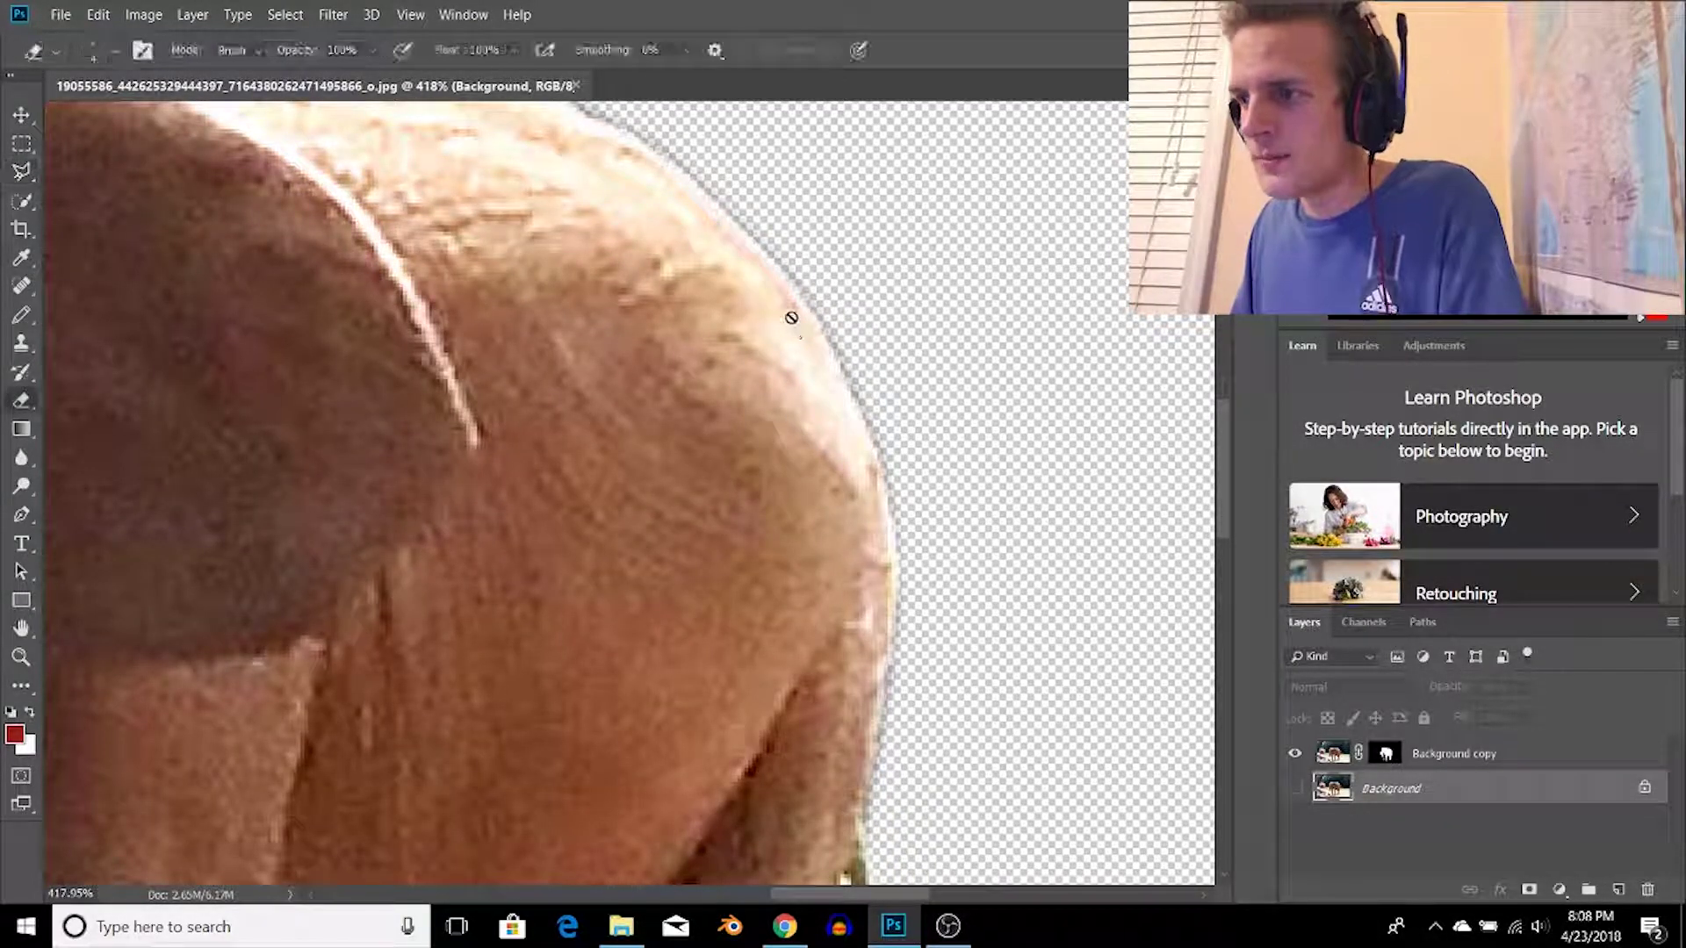
pyautogui.click(1410, 762)
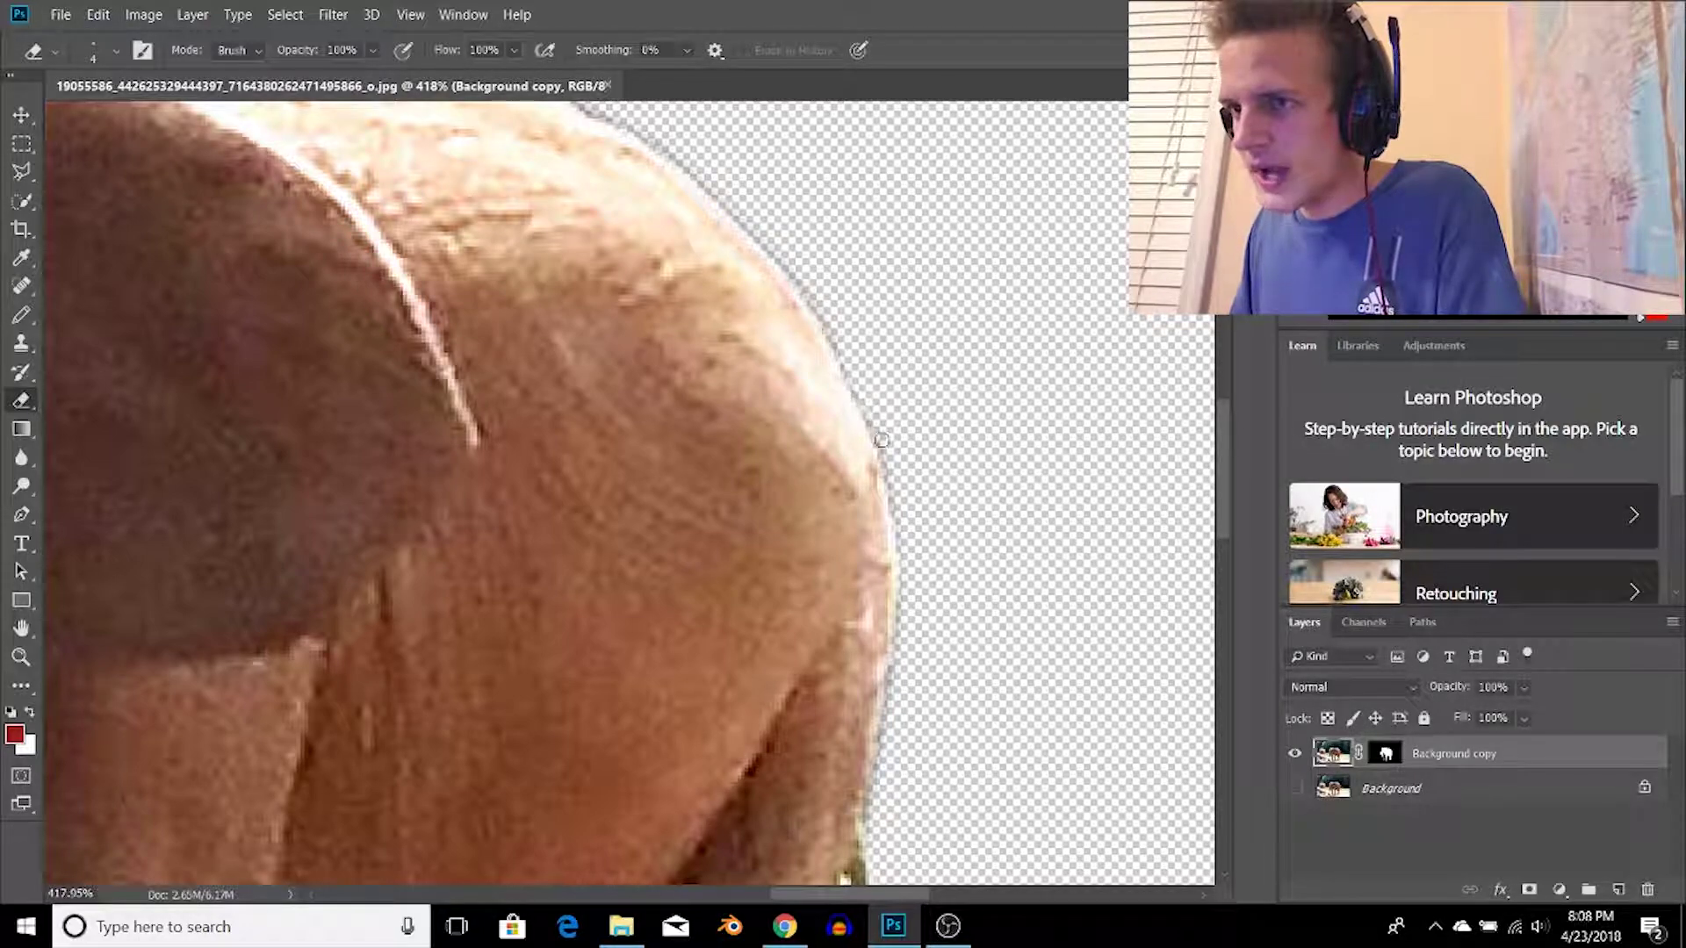
pyautogui.scroll(3, 922, 650)
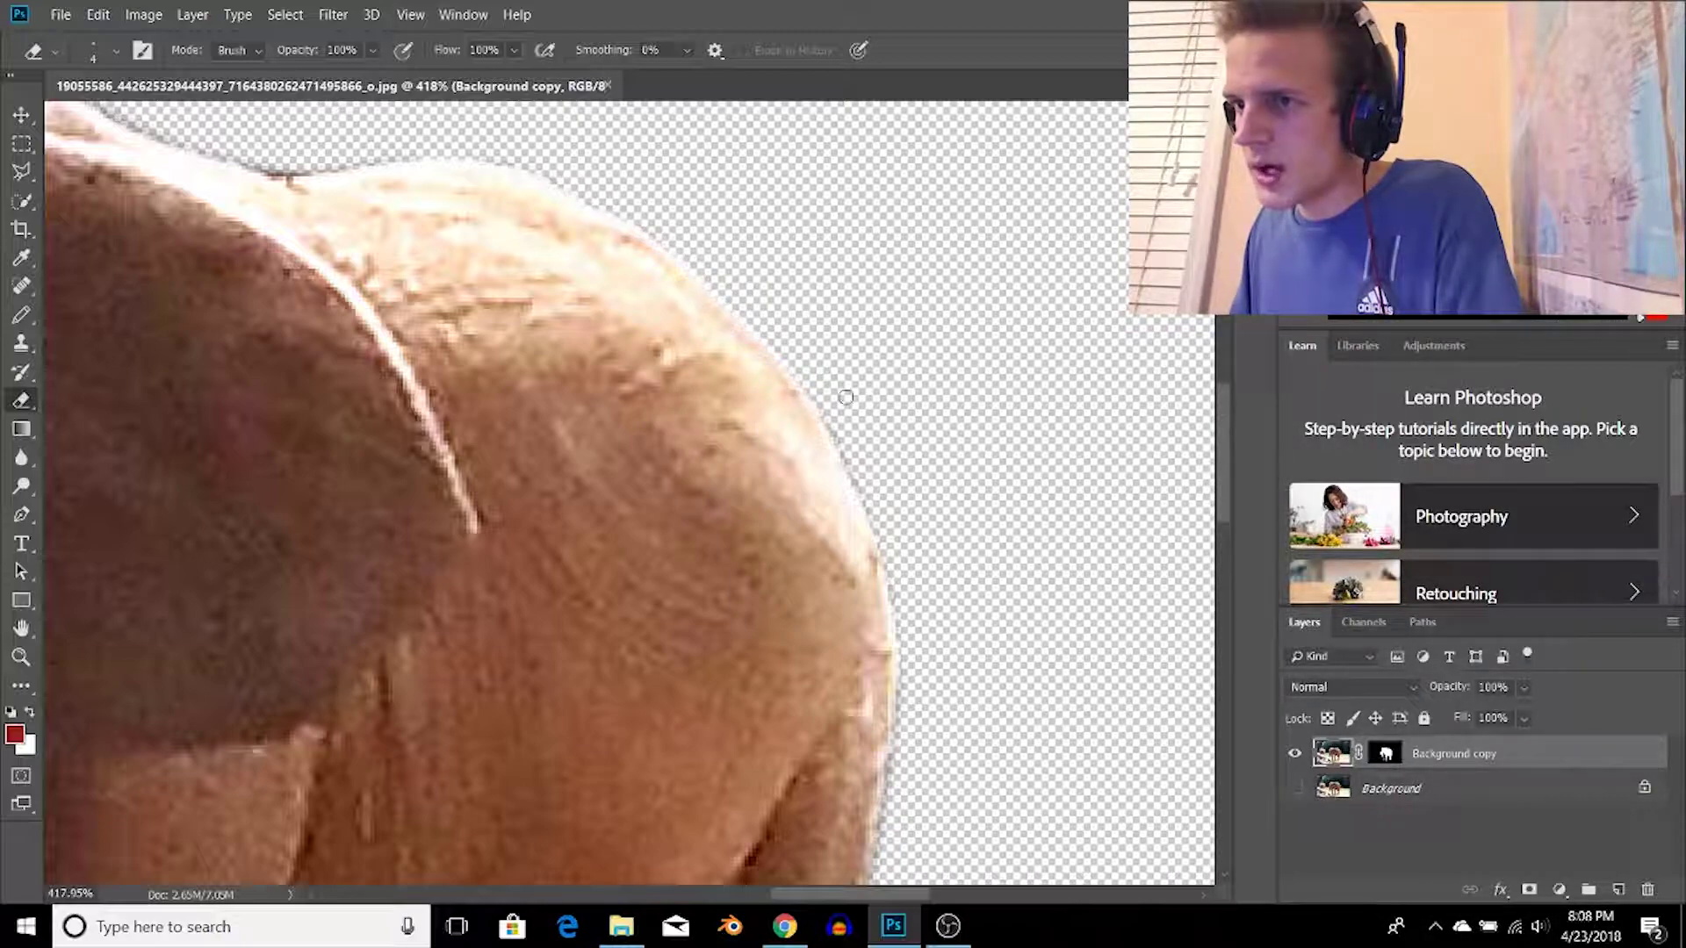
pyautogui.scroll(-5, 862, 486)
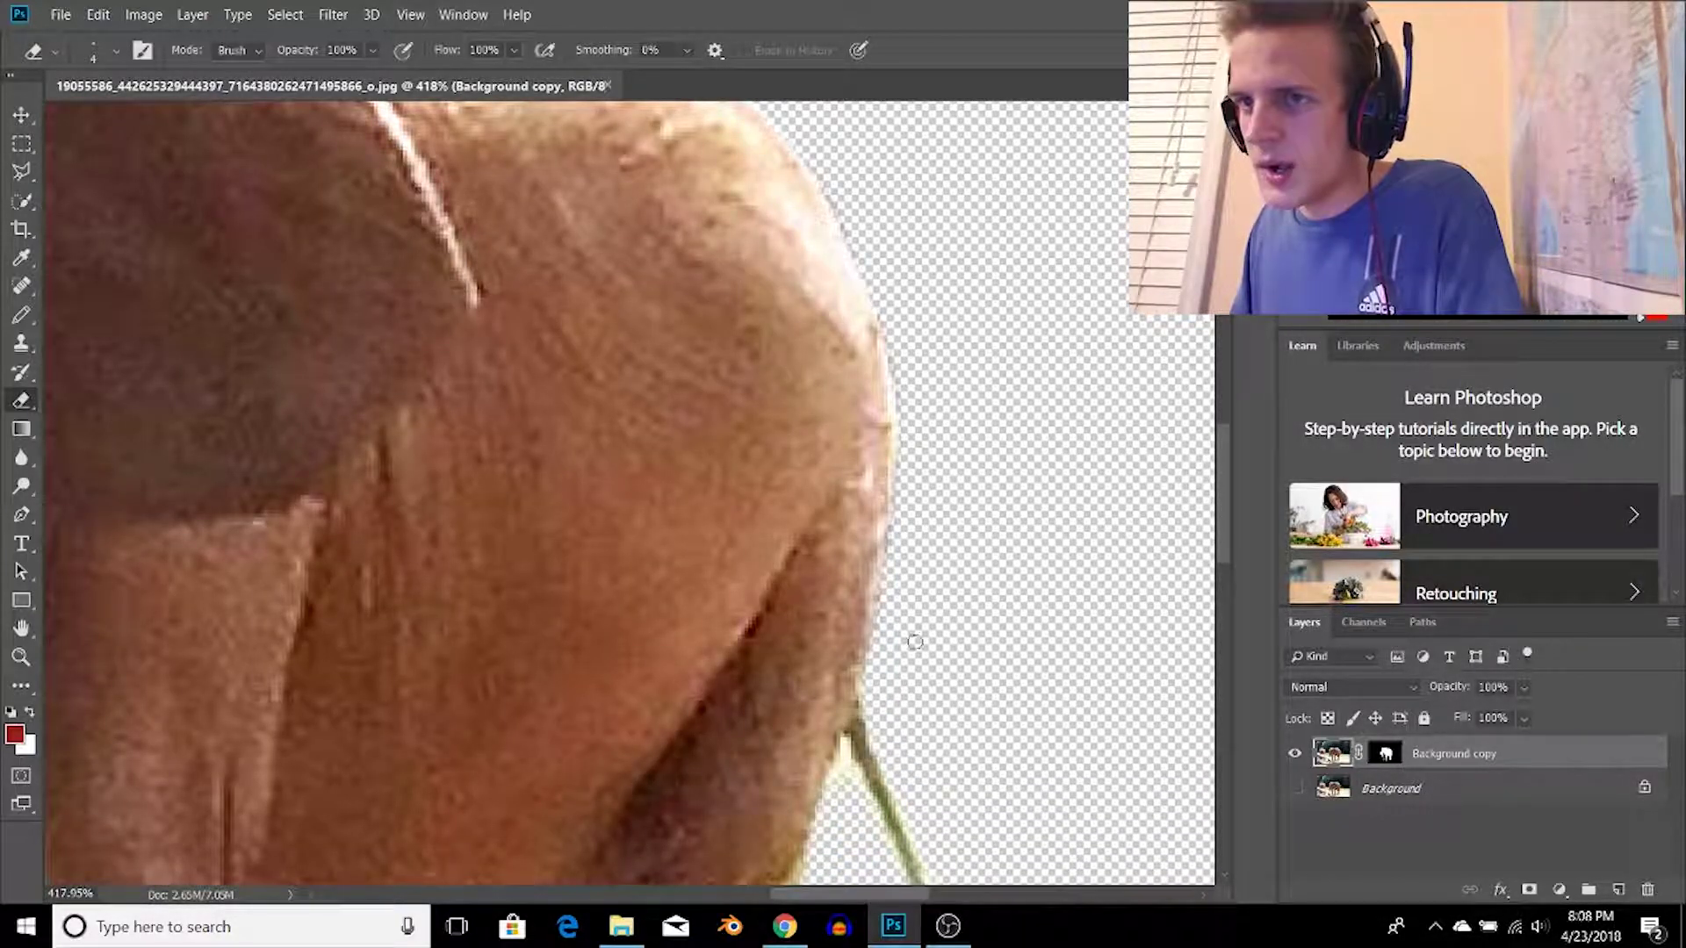
pyautogui.scroll(6, 908, 662)
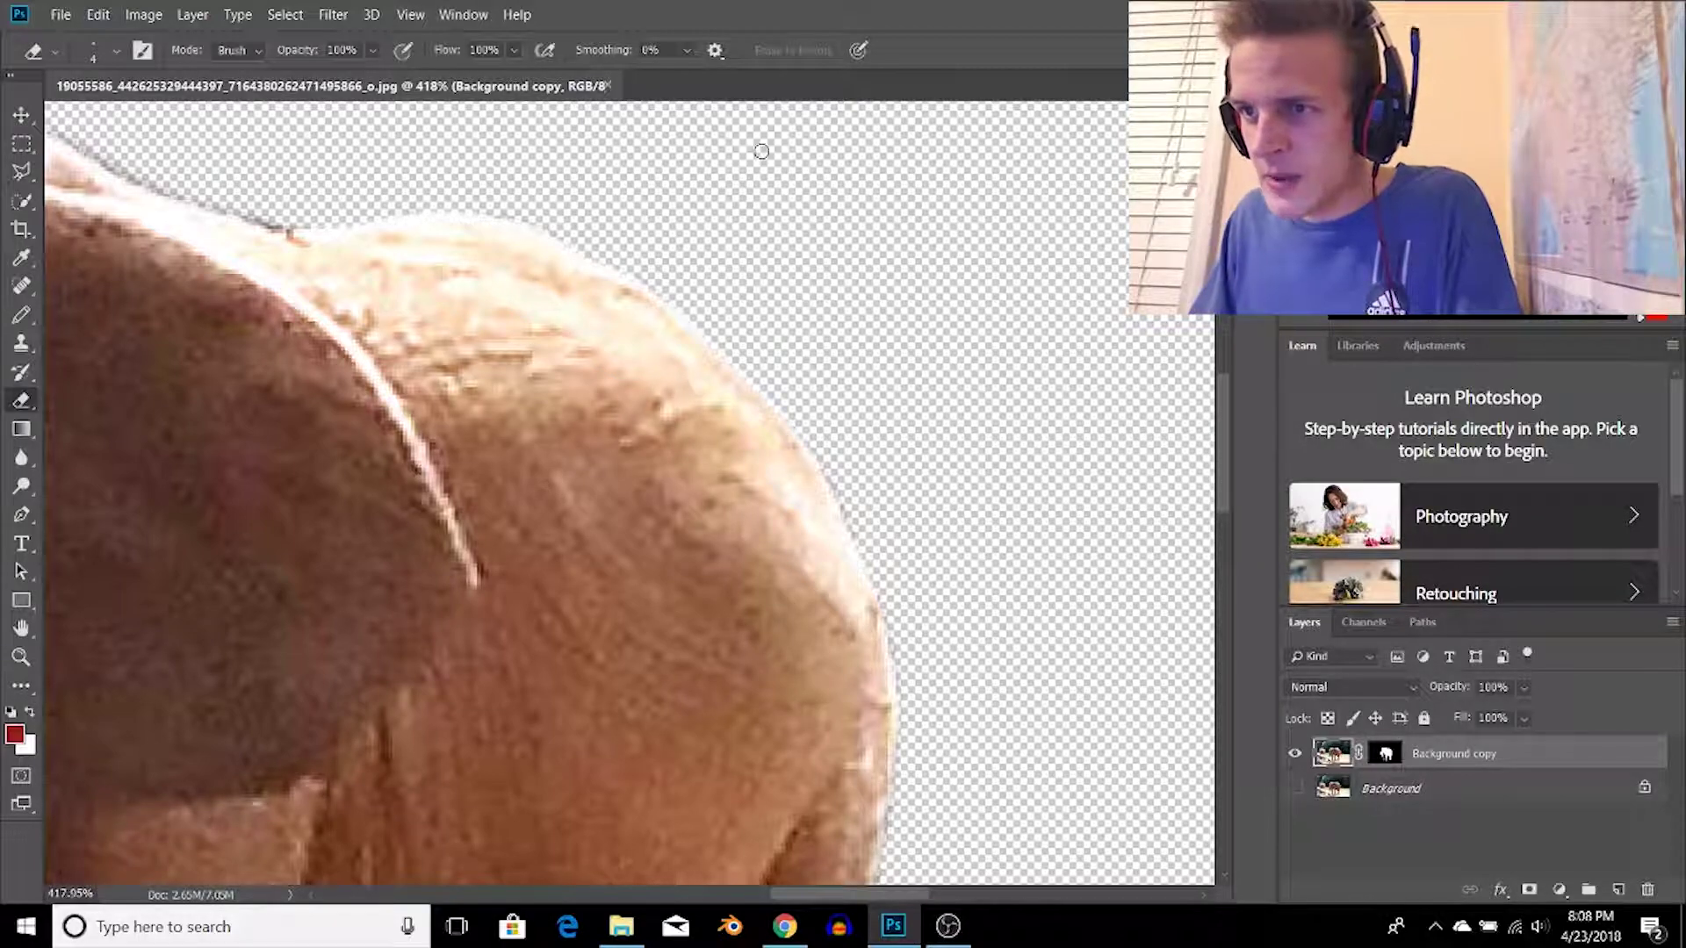
pyautogui.hotkey('ctrl', '0')
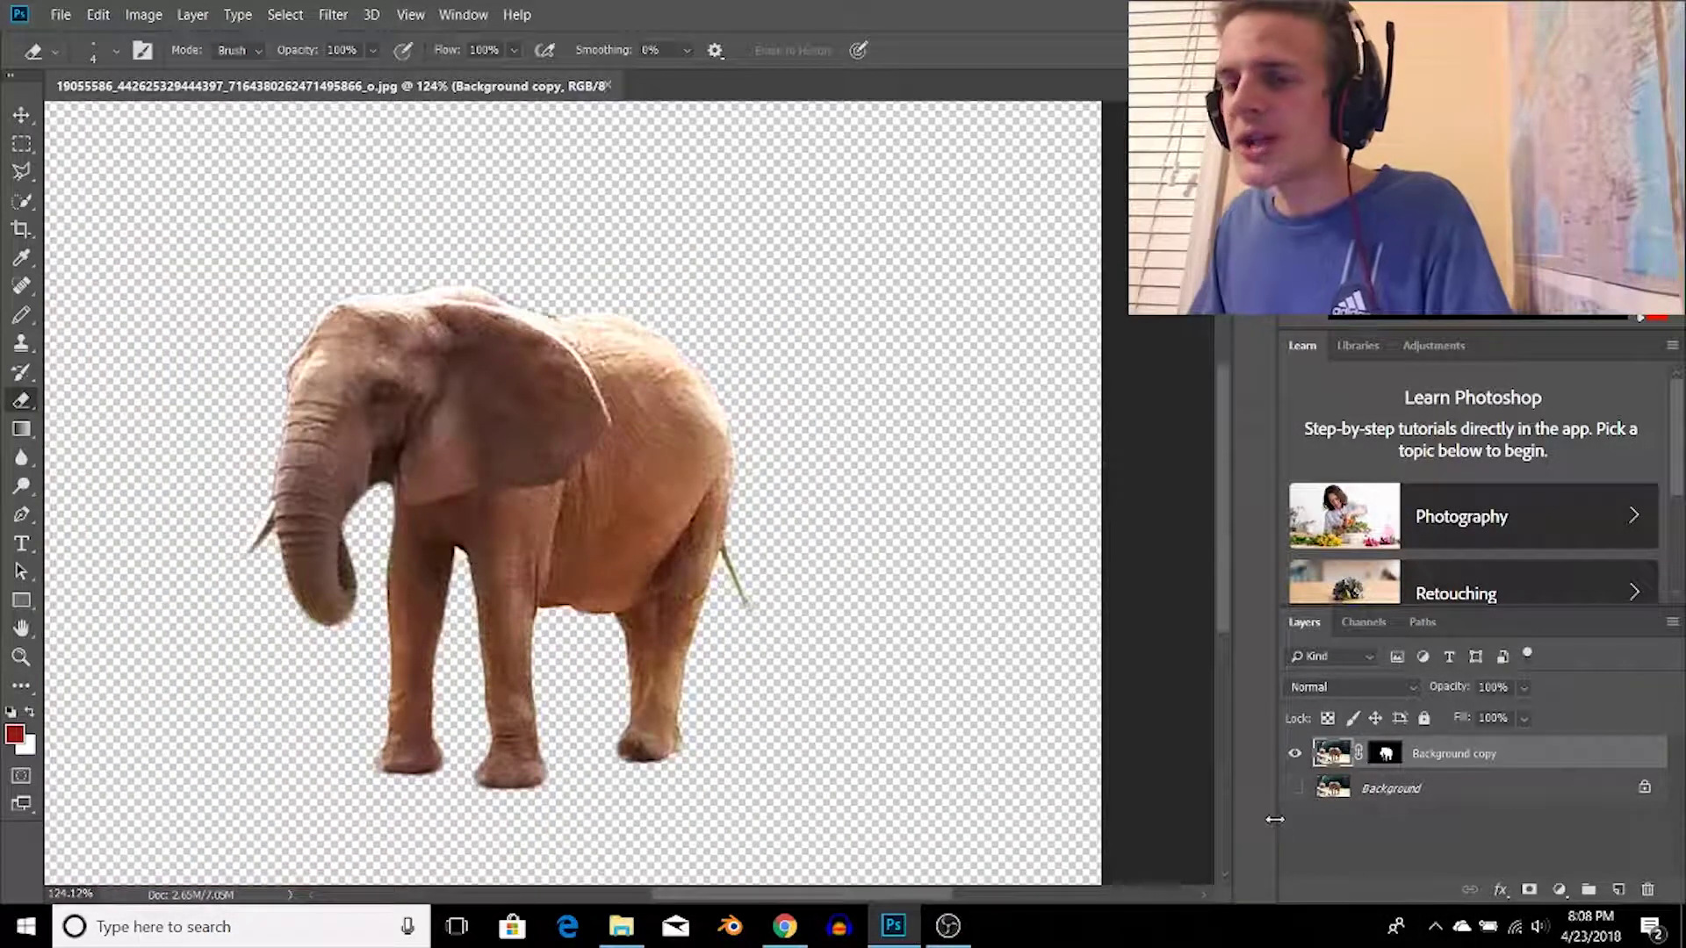
# Show the Background layer and open the Blending Options of the Background copy layer.
pyautogui.click(1294, 789)
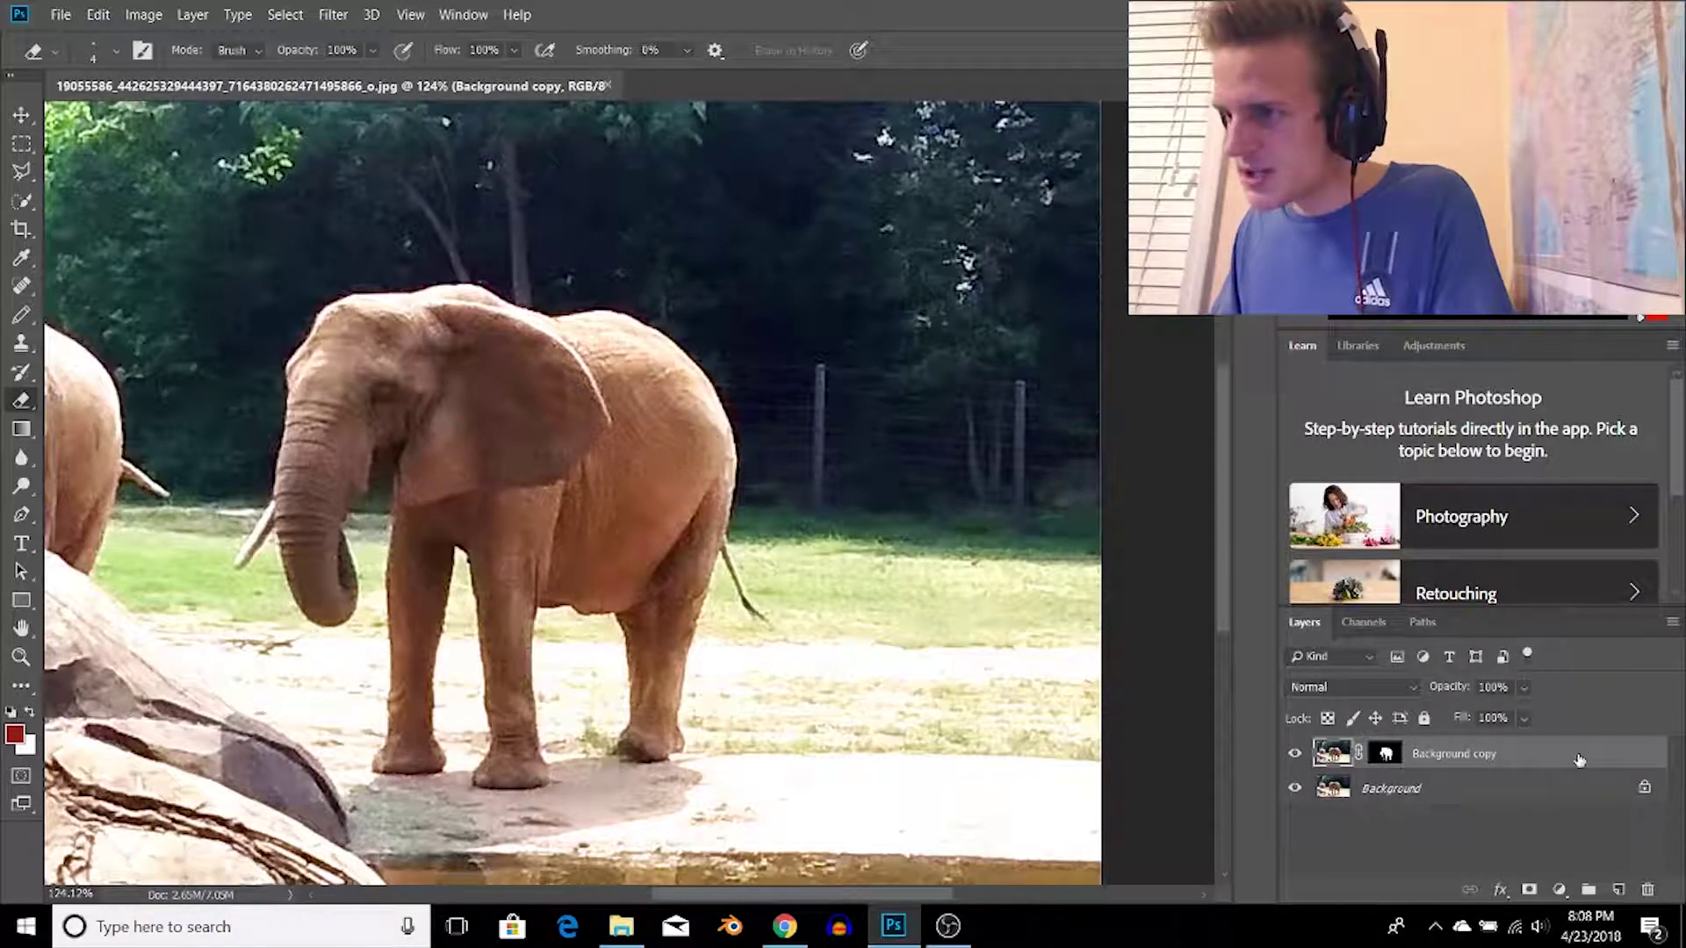
pyautogui.rightClick(1470, 755)
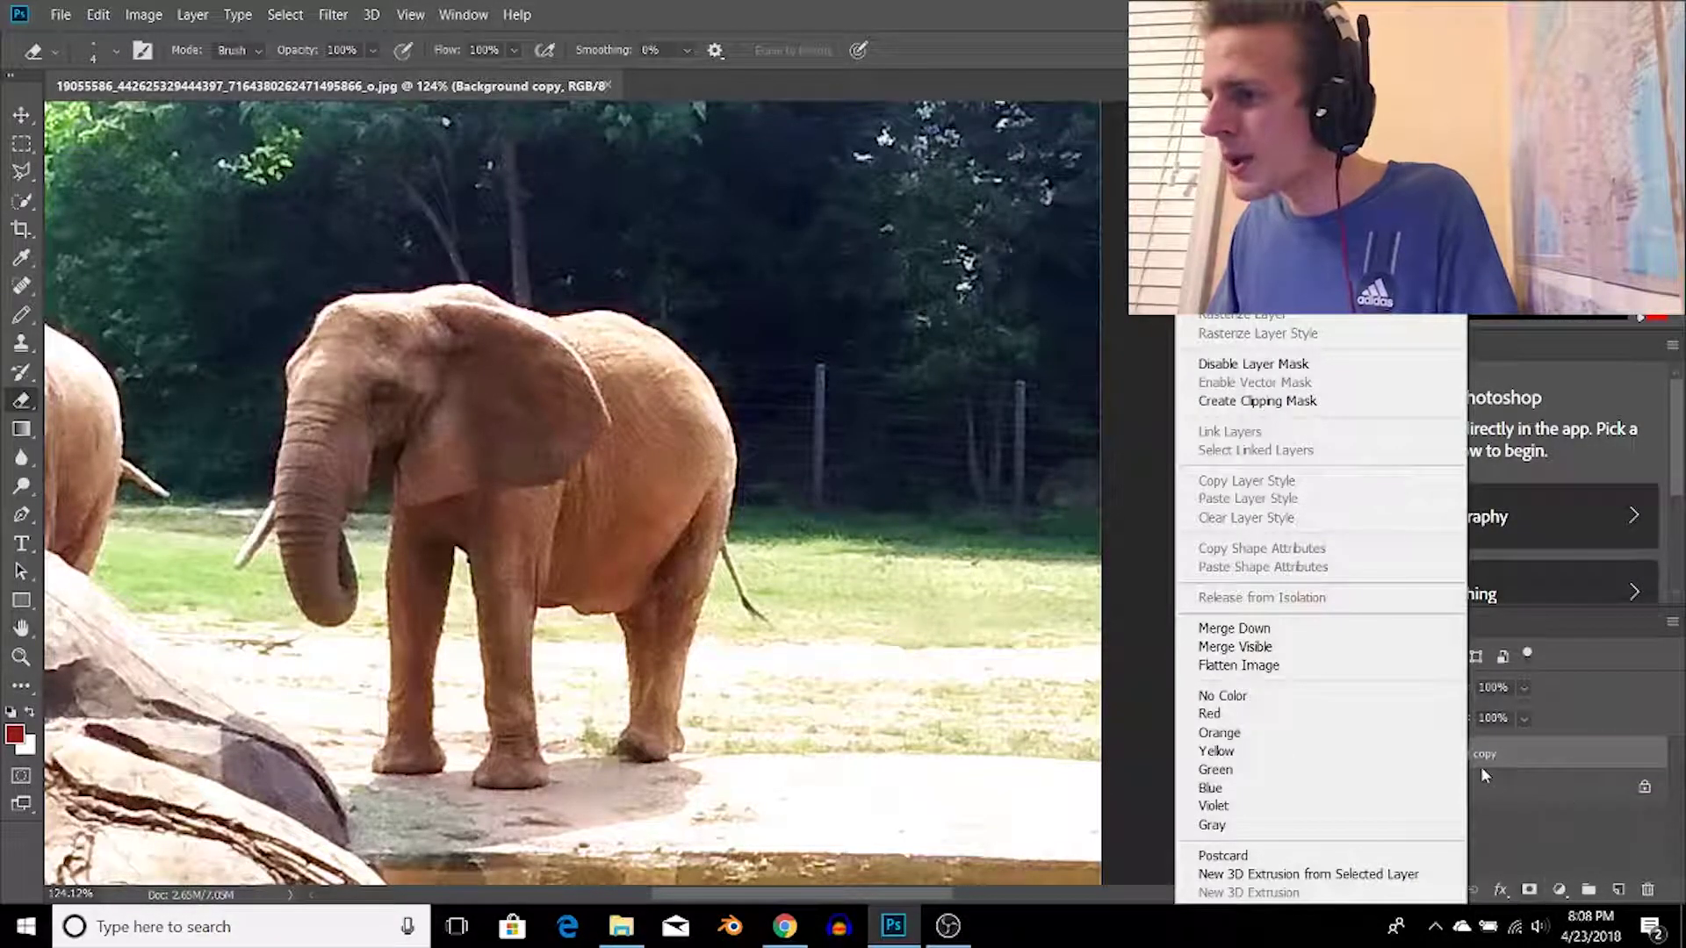
pyautogui.click(1634, 806)
pyautogui.rightClick(1461, 757)
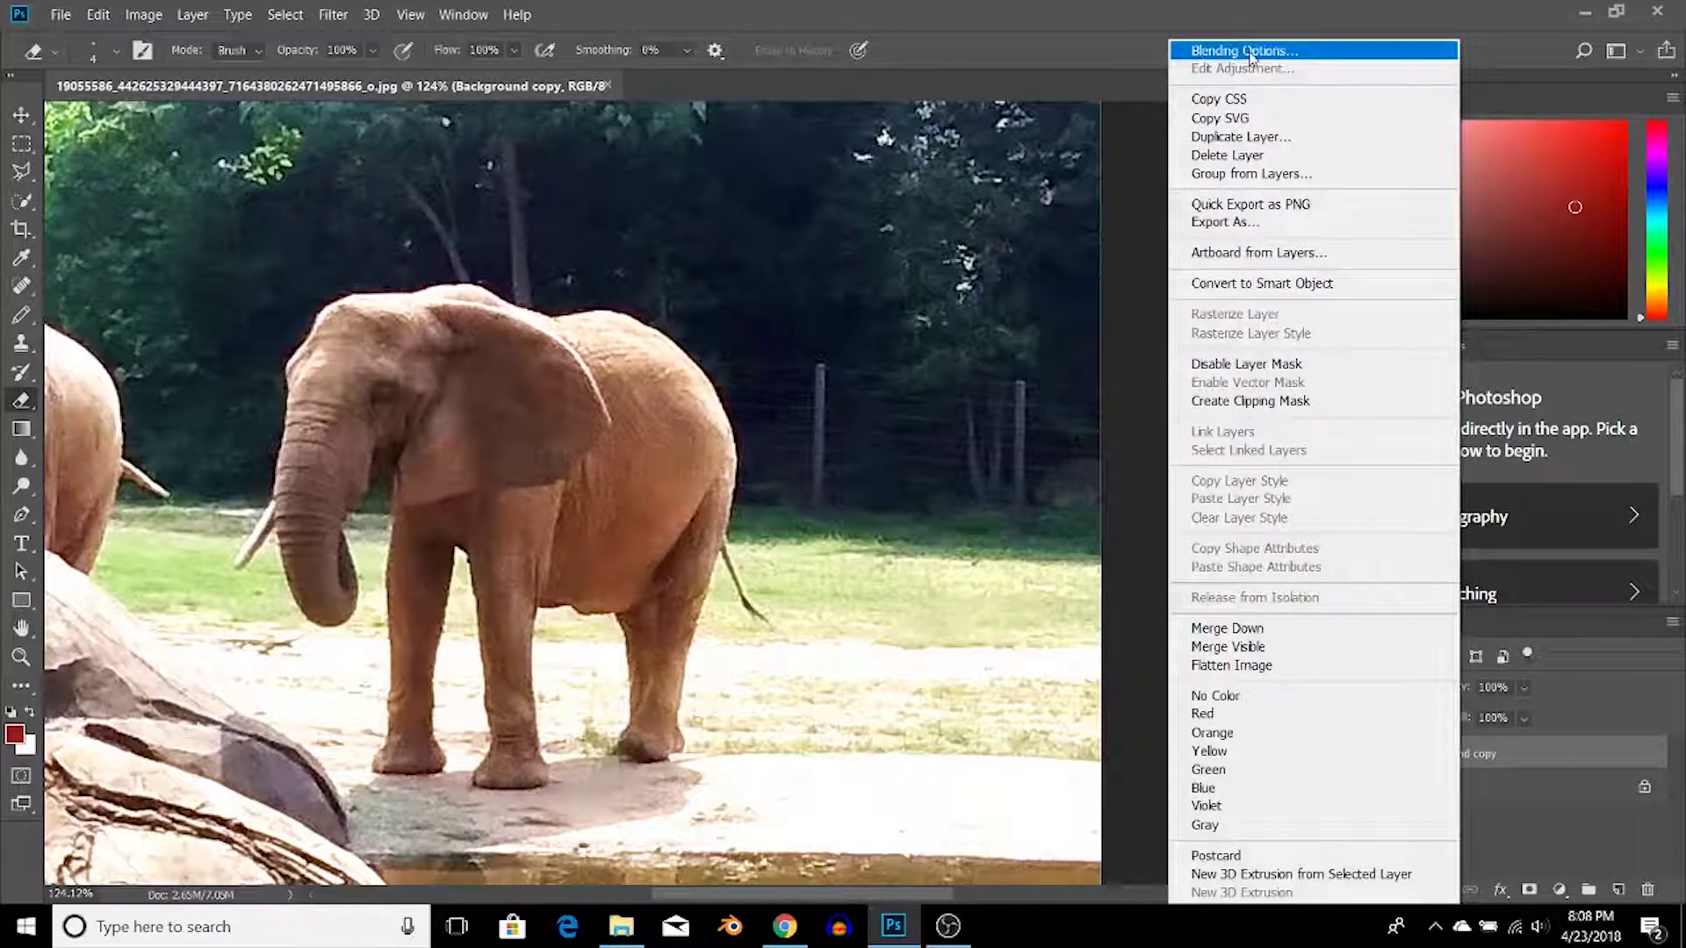
pyautogui.click(1253, 53)
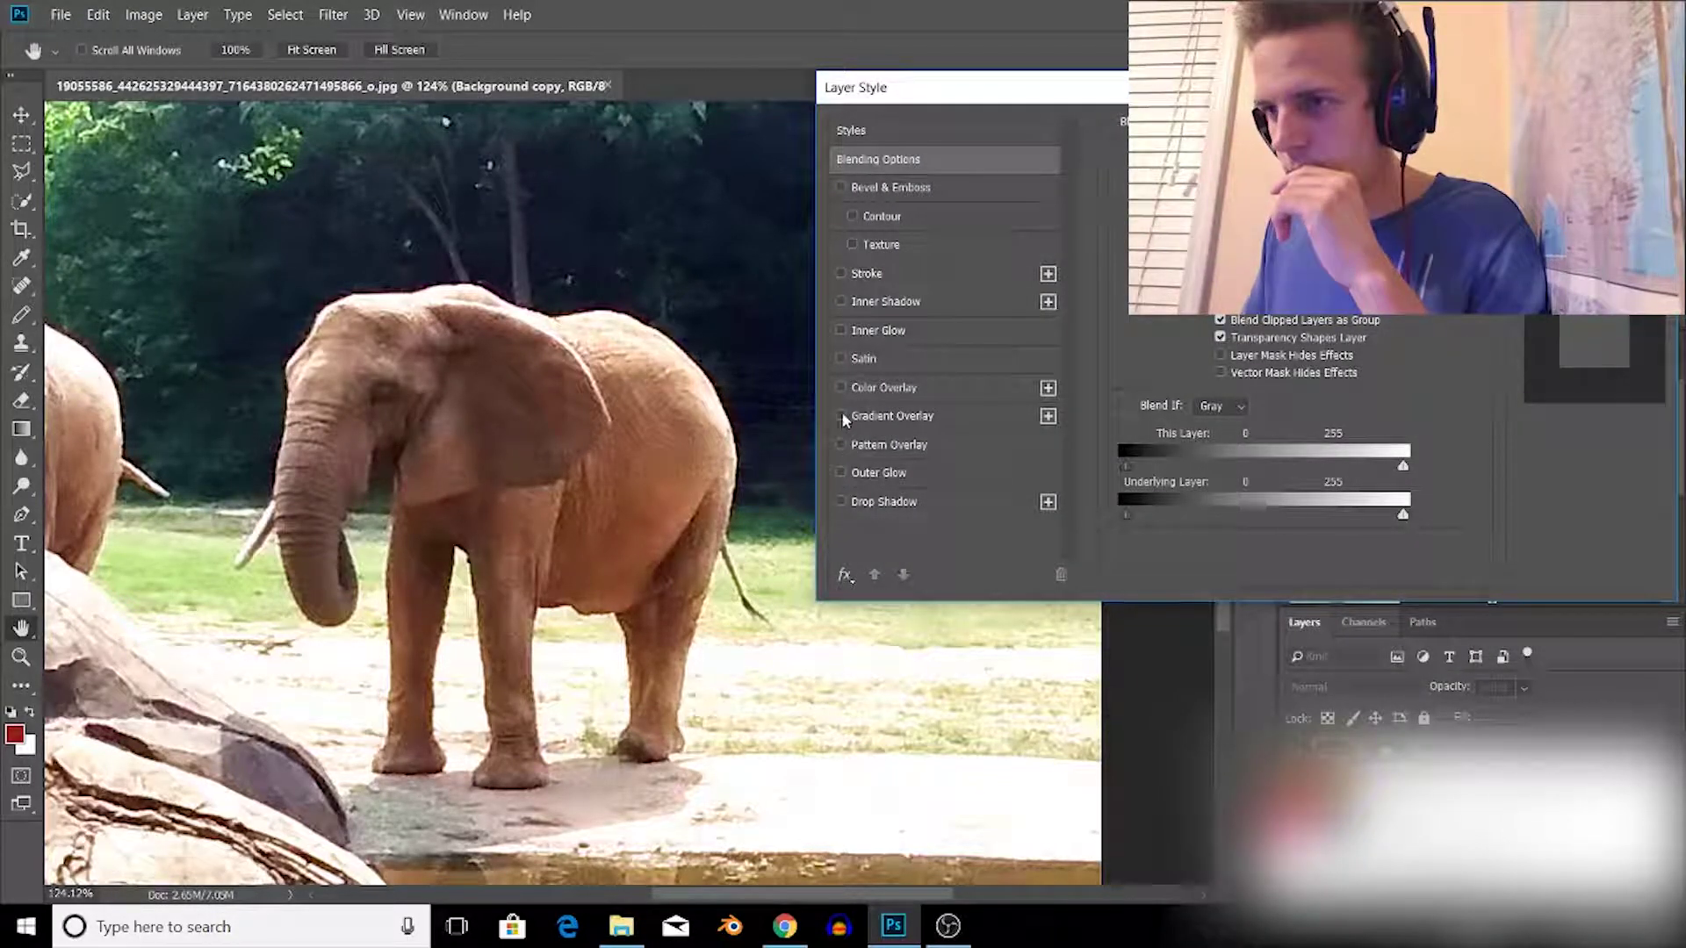
# Try a black-to-blue Gradient Overlay on the elephant cutout layer.
pyautogui.click(841, 416)
pyautogui.click(895, 424)
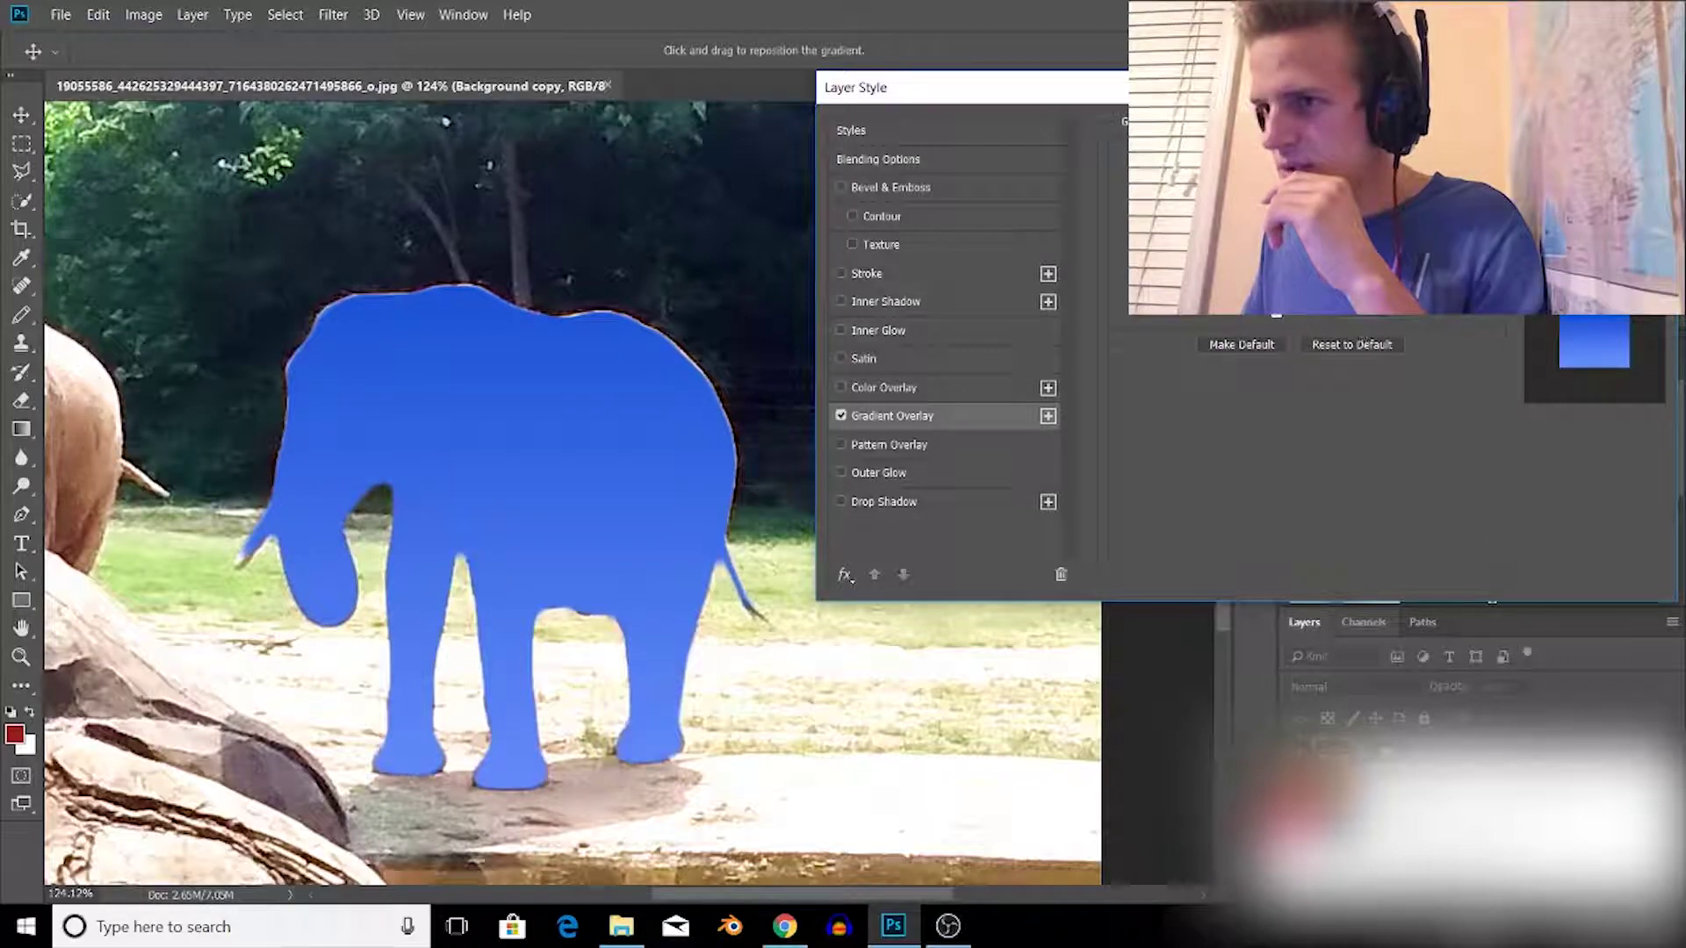
pyautogui.click(1247, 220)
pyautogui.click(939, 458)
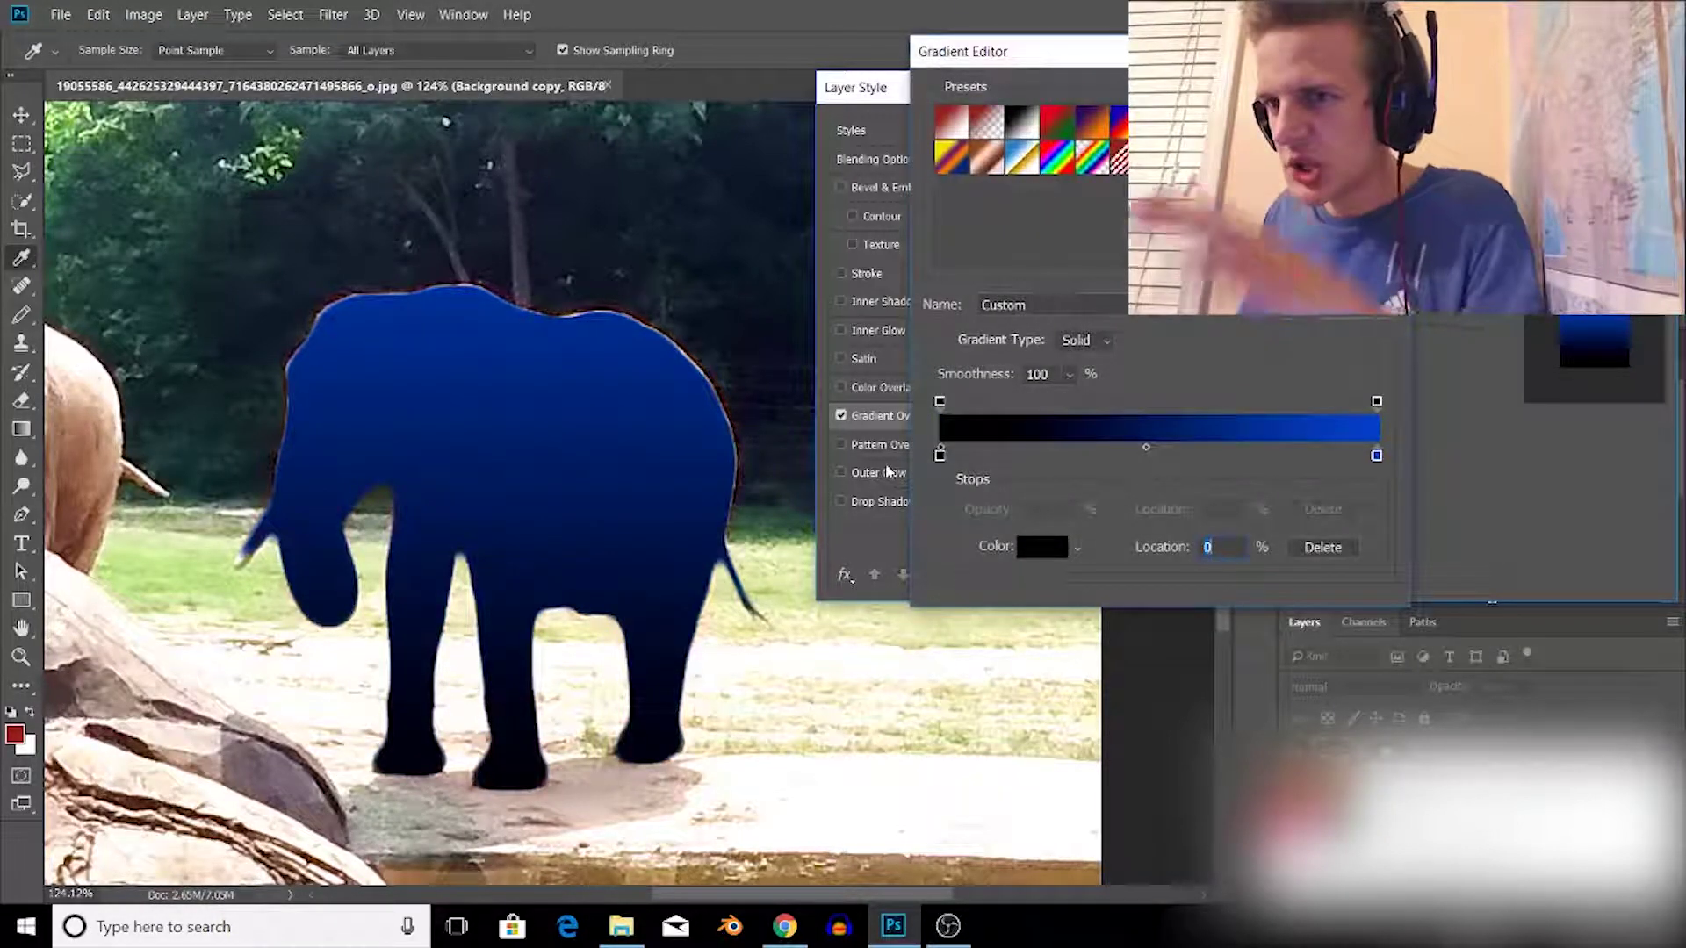
pyautogui.click(1345, 89)
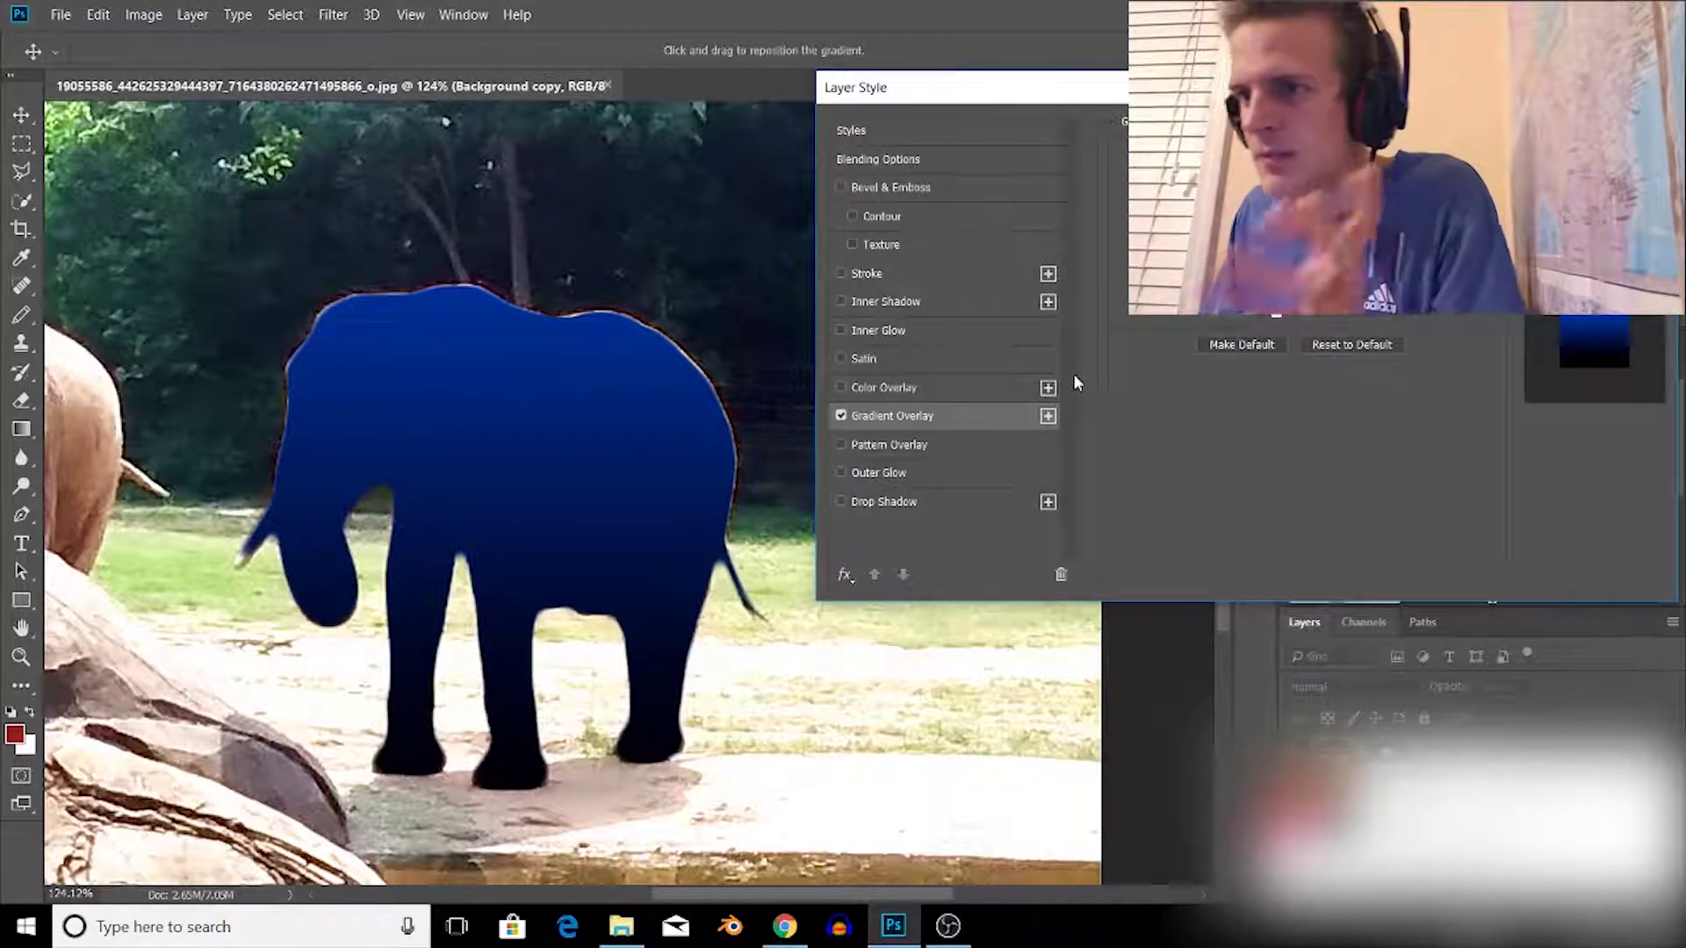
pyautogui.click(841, 417)
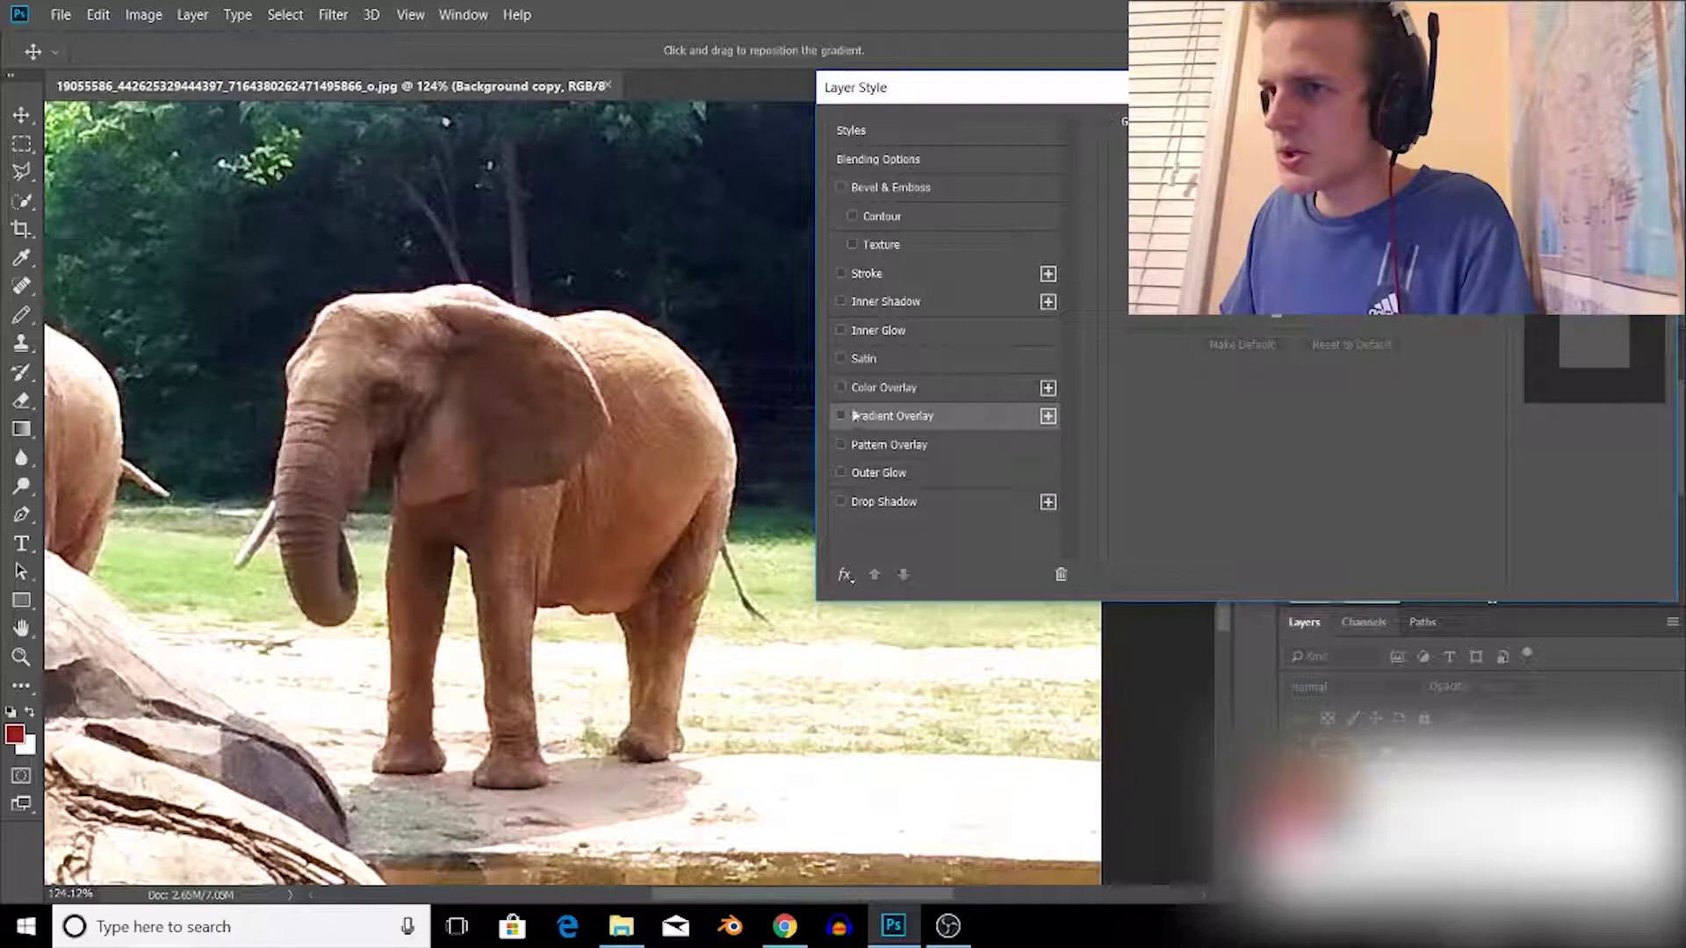
# Add a thin white Stroke outside the elephant cutout at 100% opacity and apply the layer style.
pyautogui.click(867, 275)
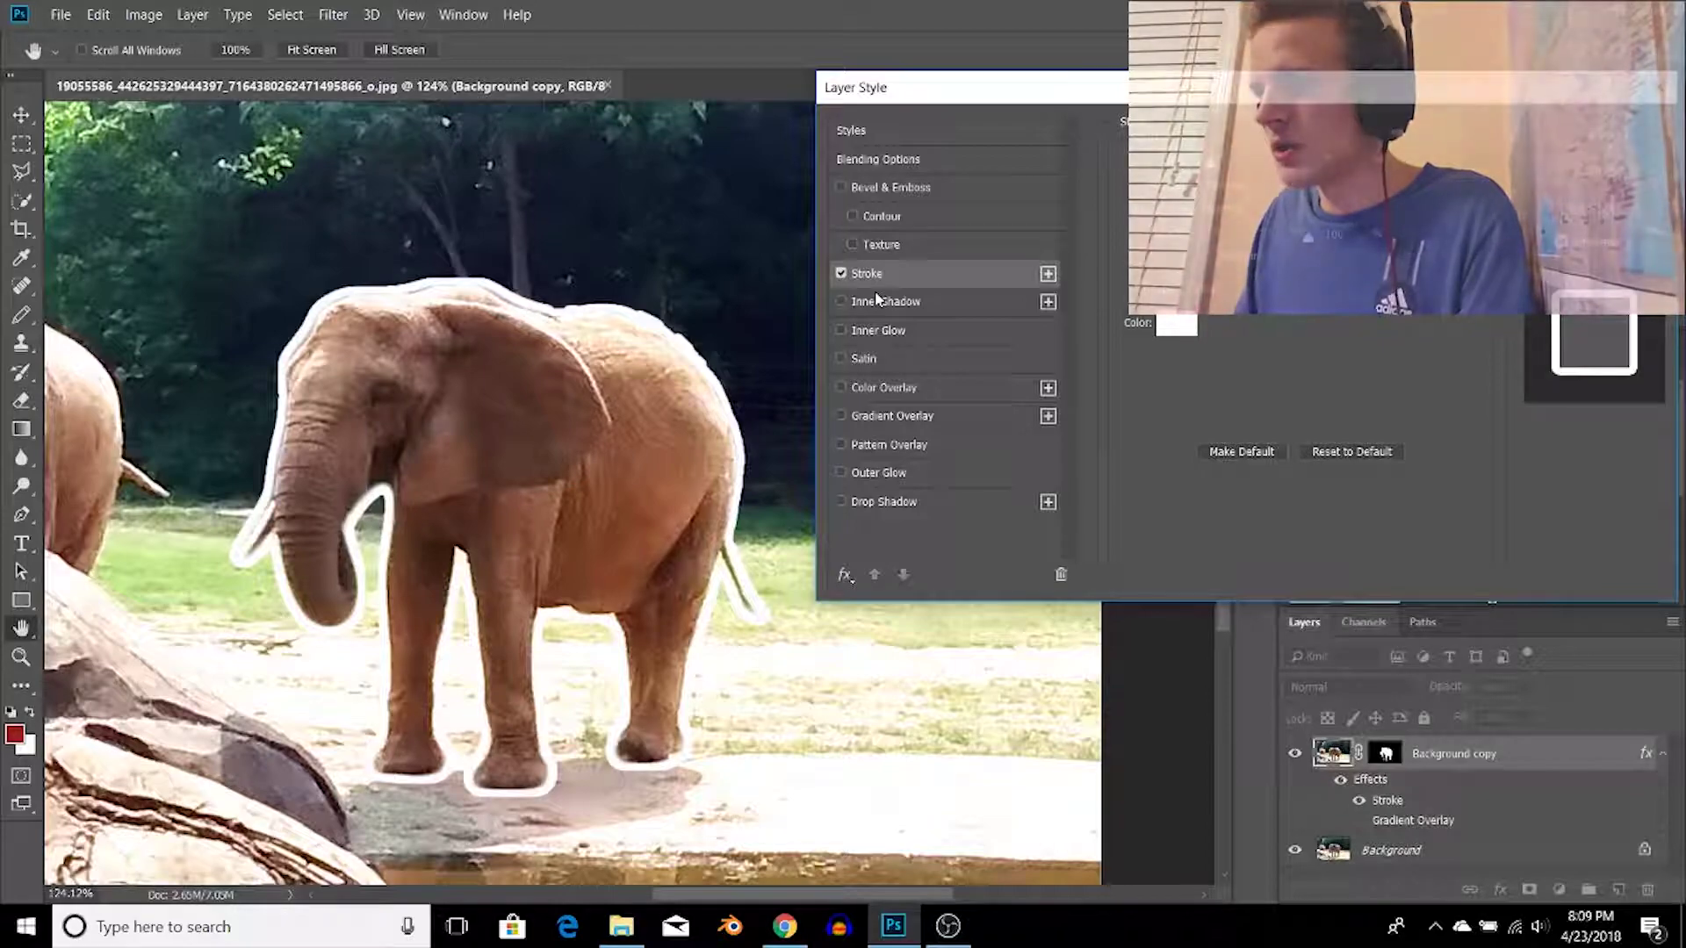
pyautogui.click(1176, 323)
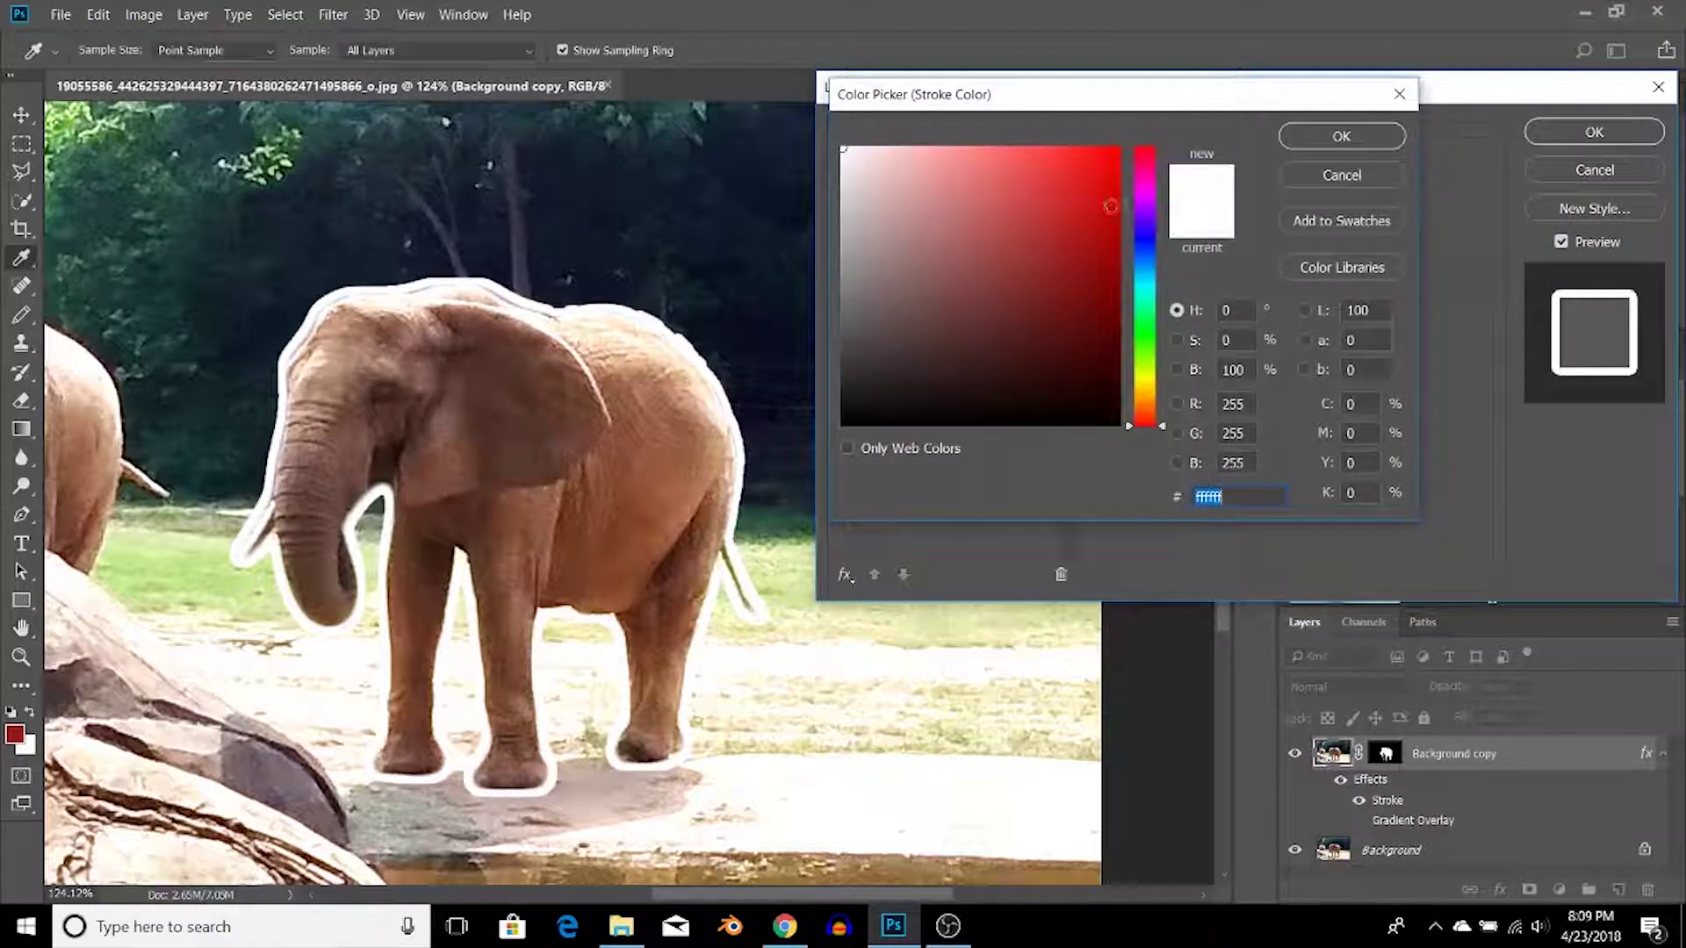
pyautogui.click(1363, 139)
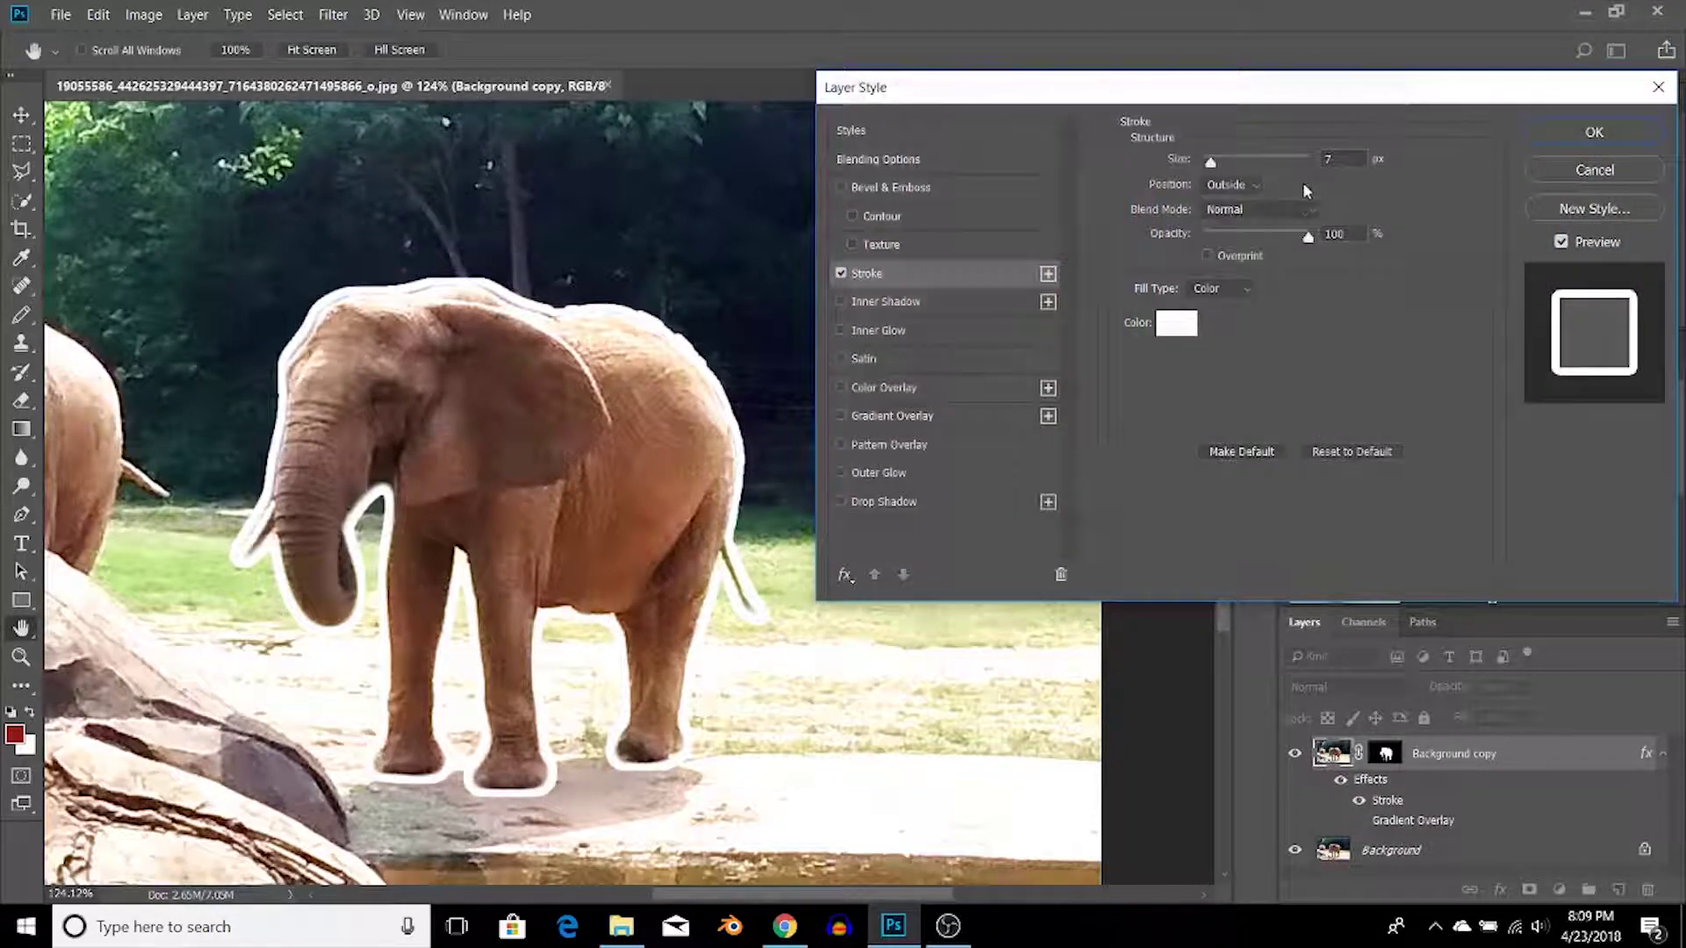
pyautogui.moveTo(1208, 167); pyautogui.dragTo(1330, 169)
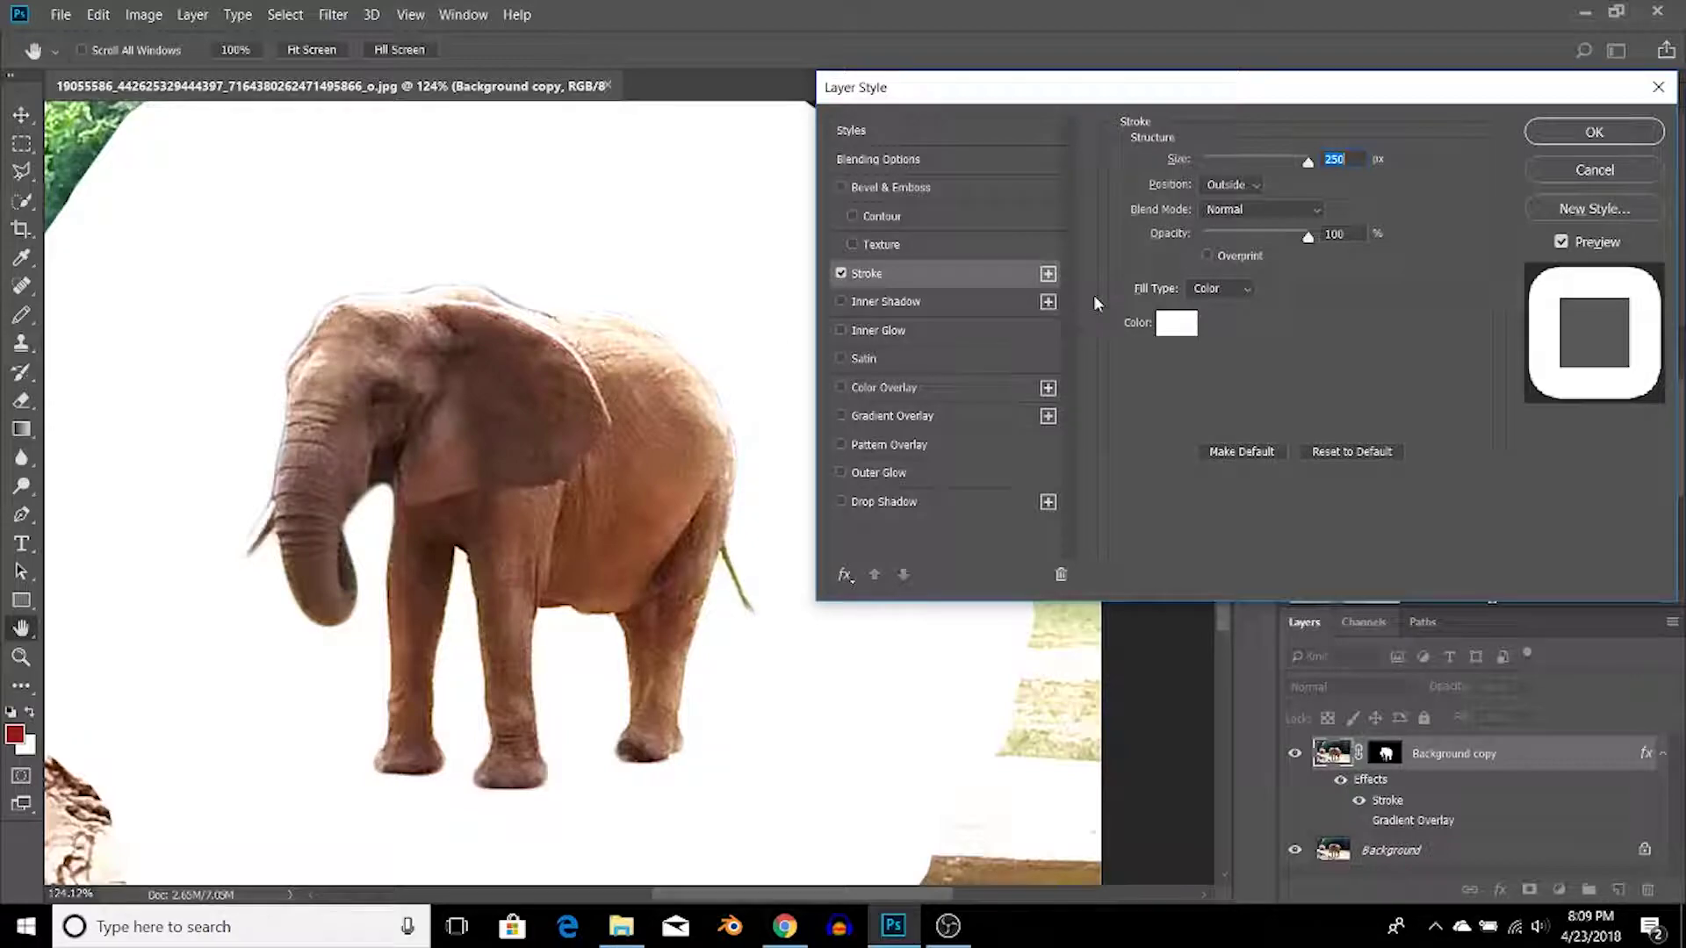
pyautogui.moveTo(1284, 165); pyautogui.dragTo(1211, 164)
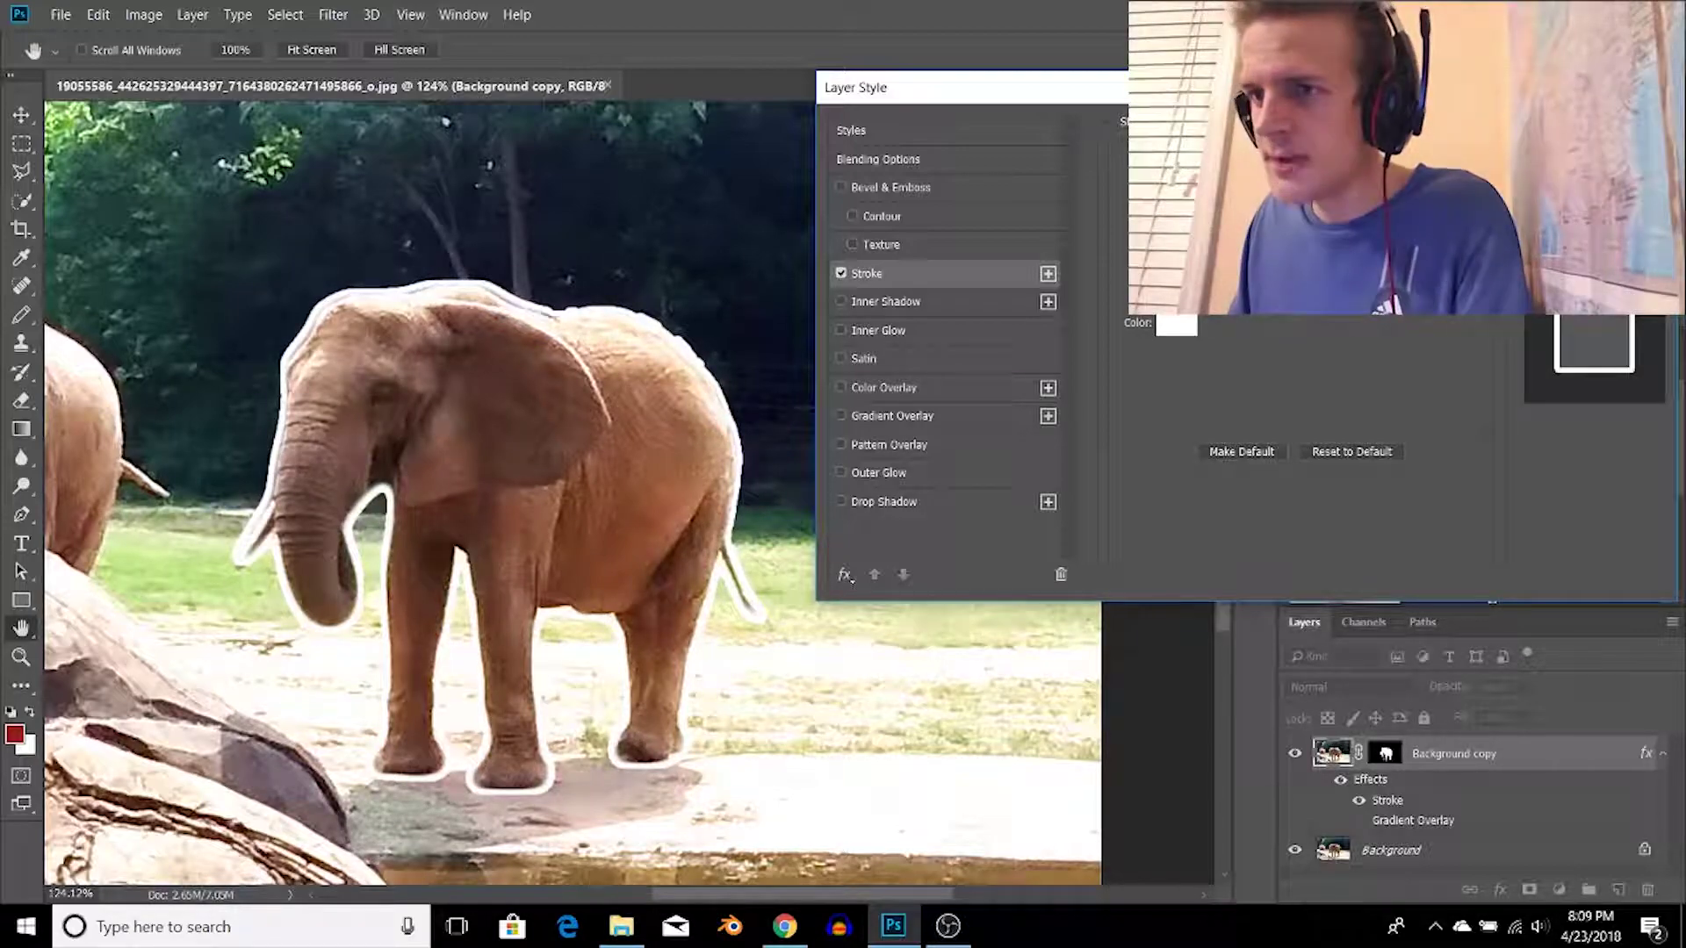
pyautogui.press('Return')
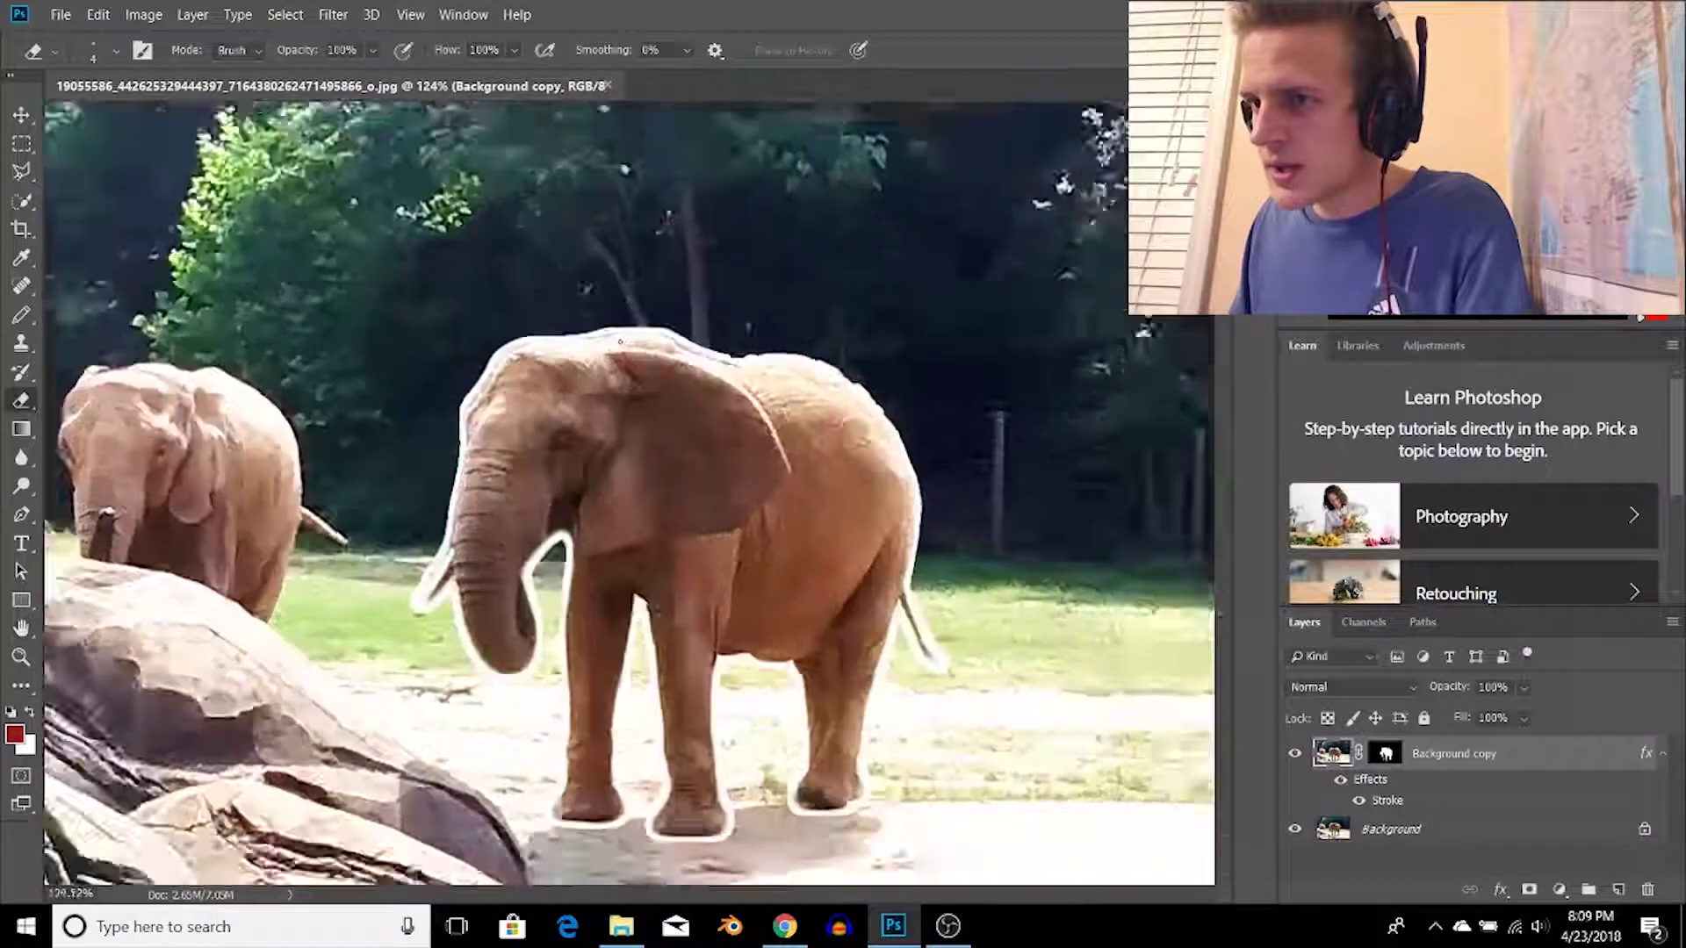
# Erase the bumps along the elephant's back with the Eraser to smooth the white outline.
pyautogui.scroll(8, 620, 341)
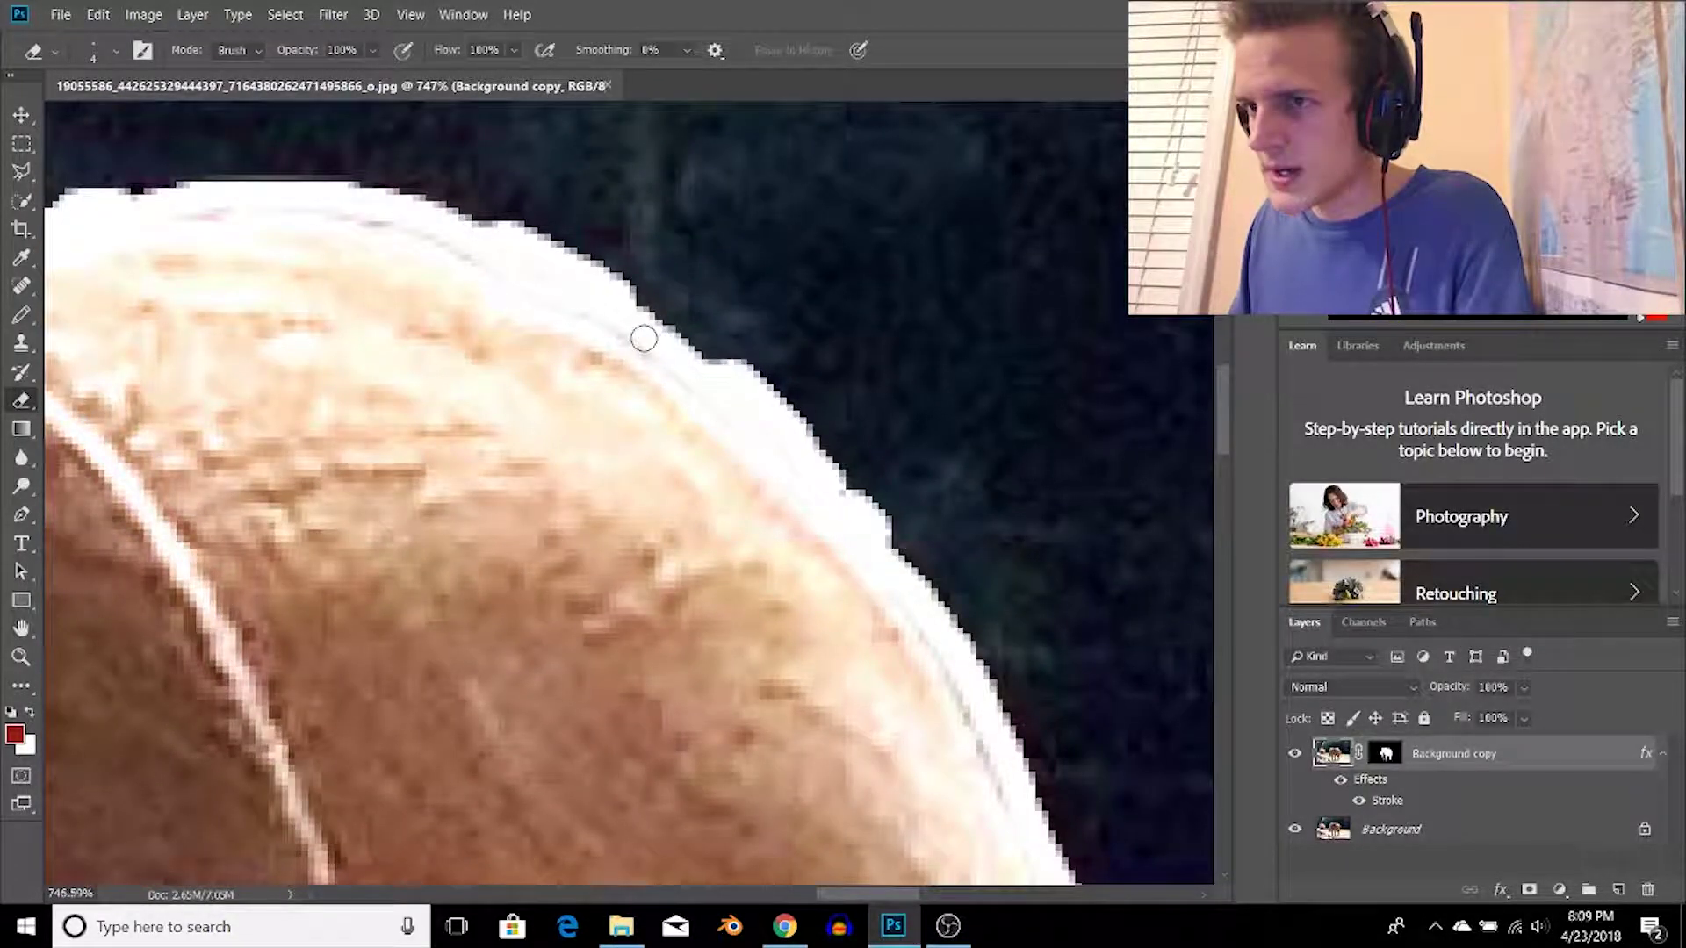
pyautogui.moveTo(644, 338)
pyautogui.mouseDown()
pyautogui.moveTo(798, 478)
pyautogui.moveTo(949, 575)
pyautogui.mouseUp()
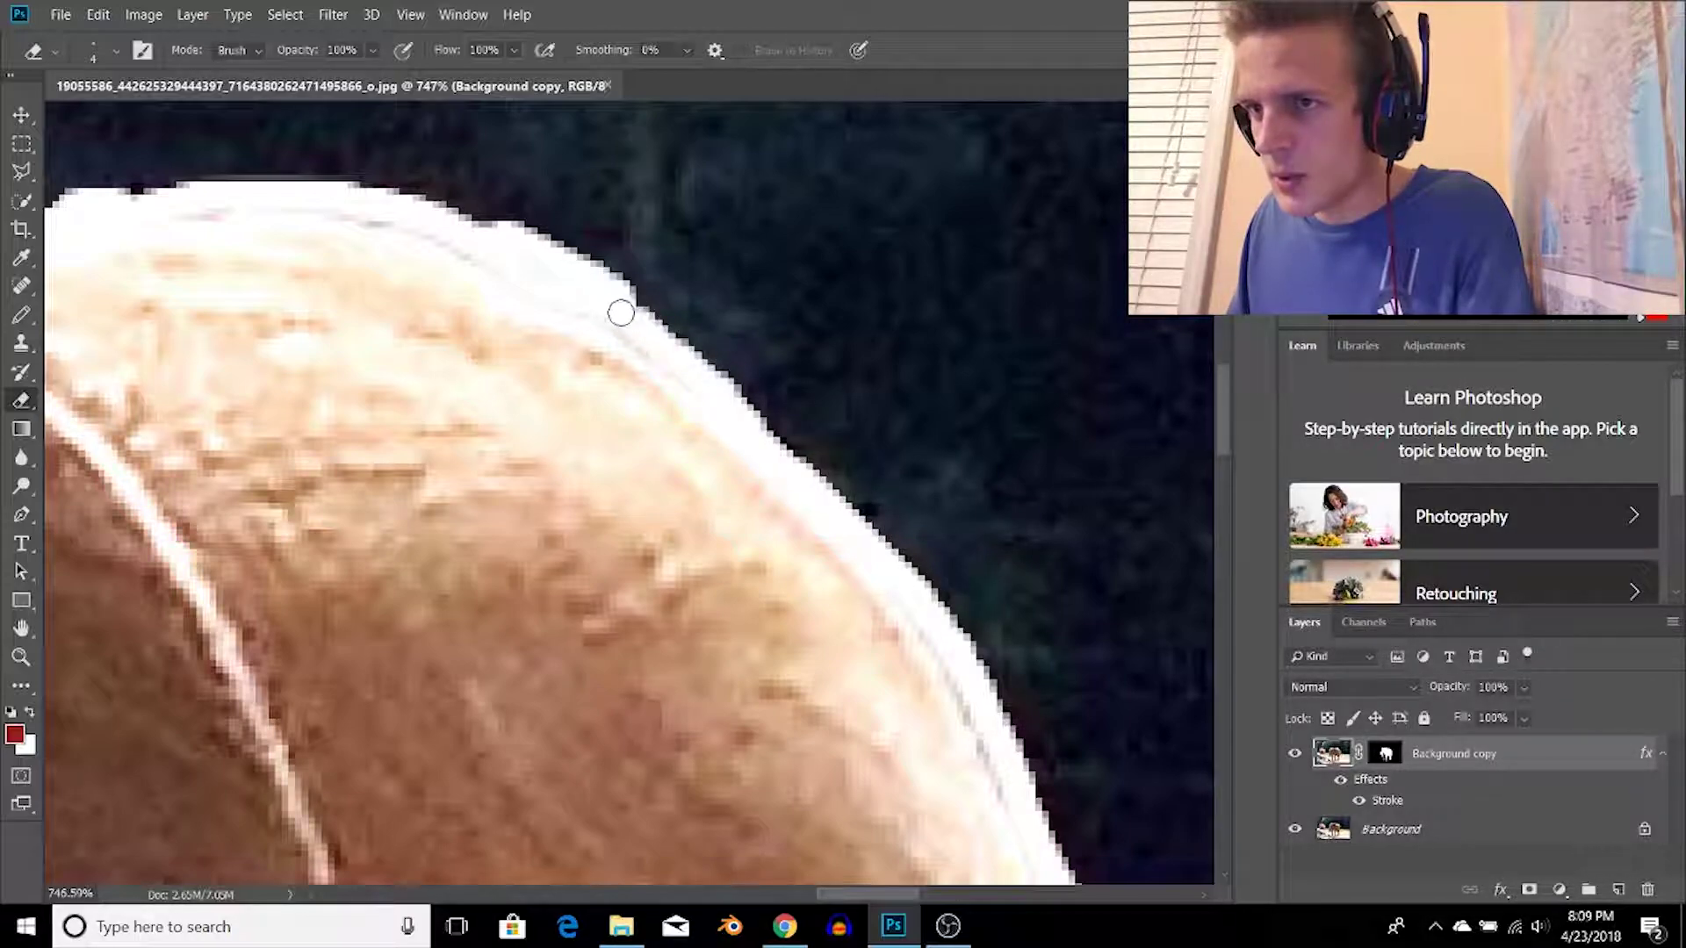
pyautogui.moveTo(504, 260); pyautogui.dragTo(451, 214)
pyautogui.scroll(-10, 688, 260)
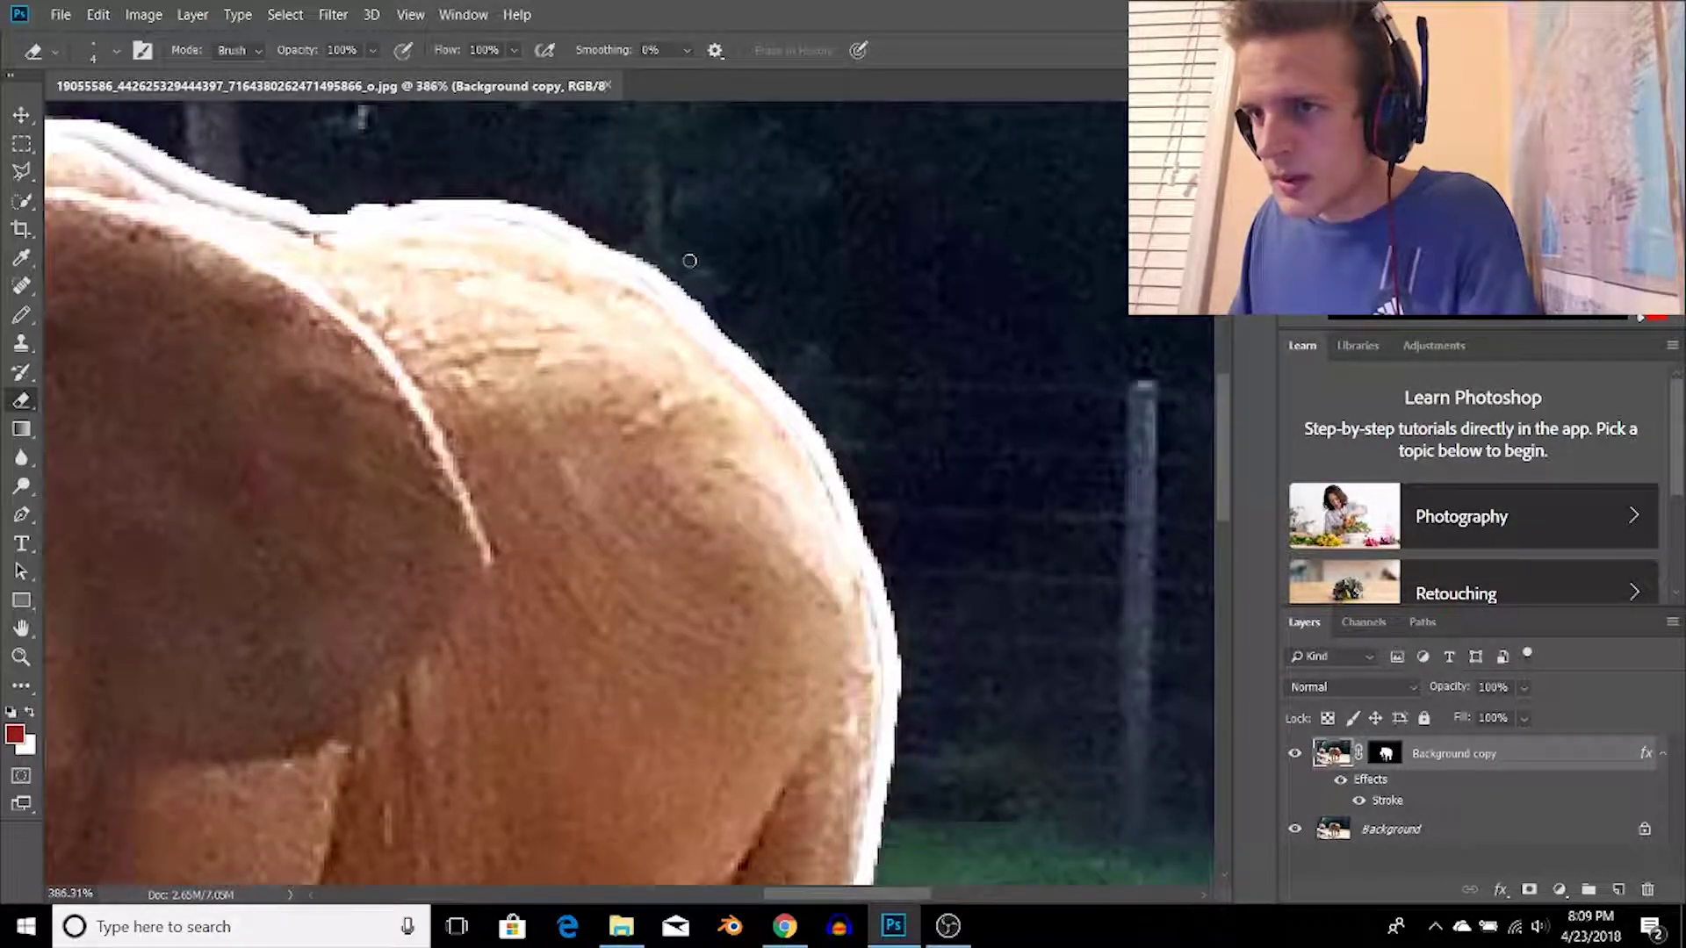
pyautogui.scroll(10, 585, 278)
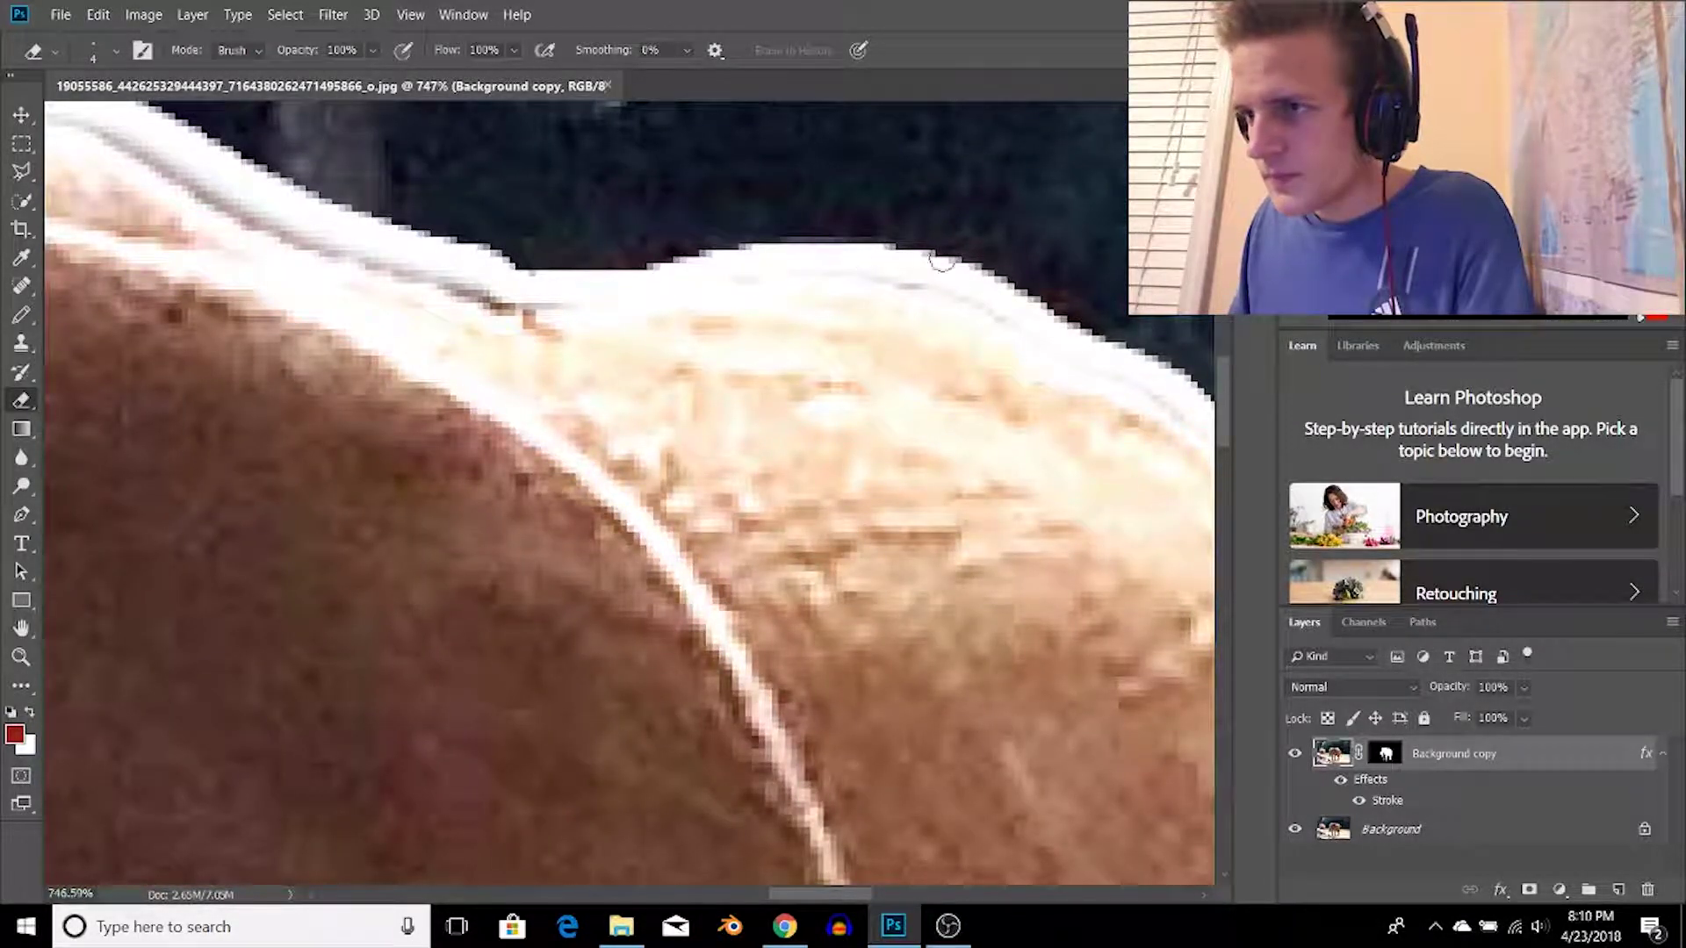
pyautogui.scroll(-10, 1038, 283)
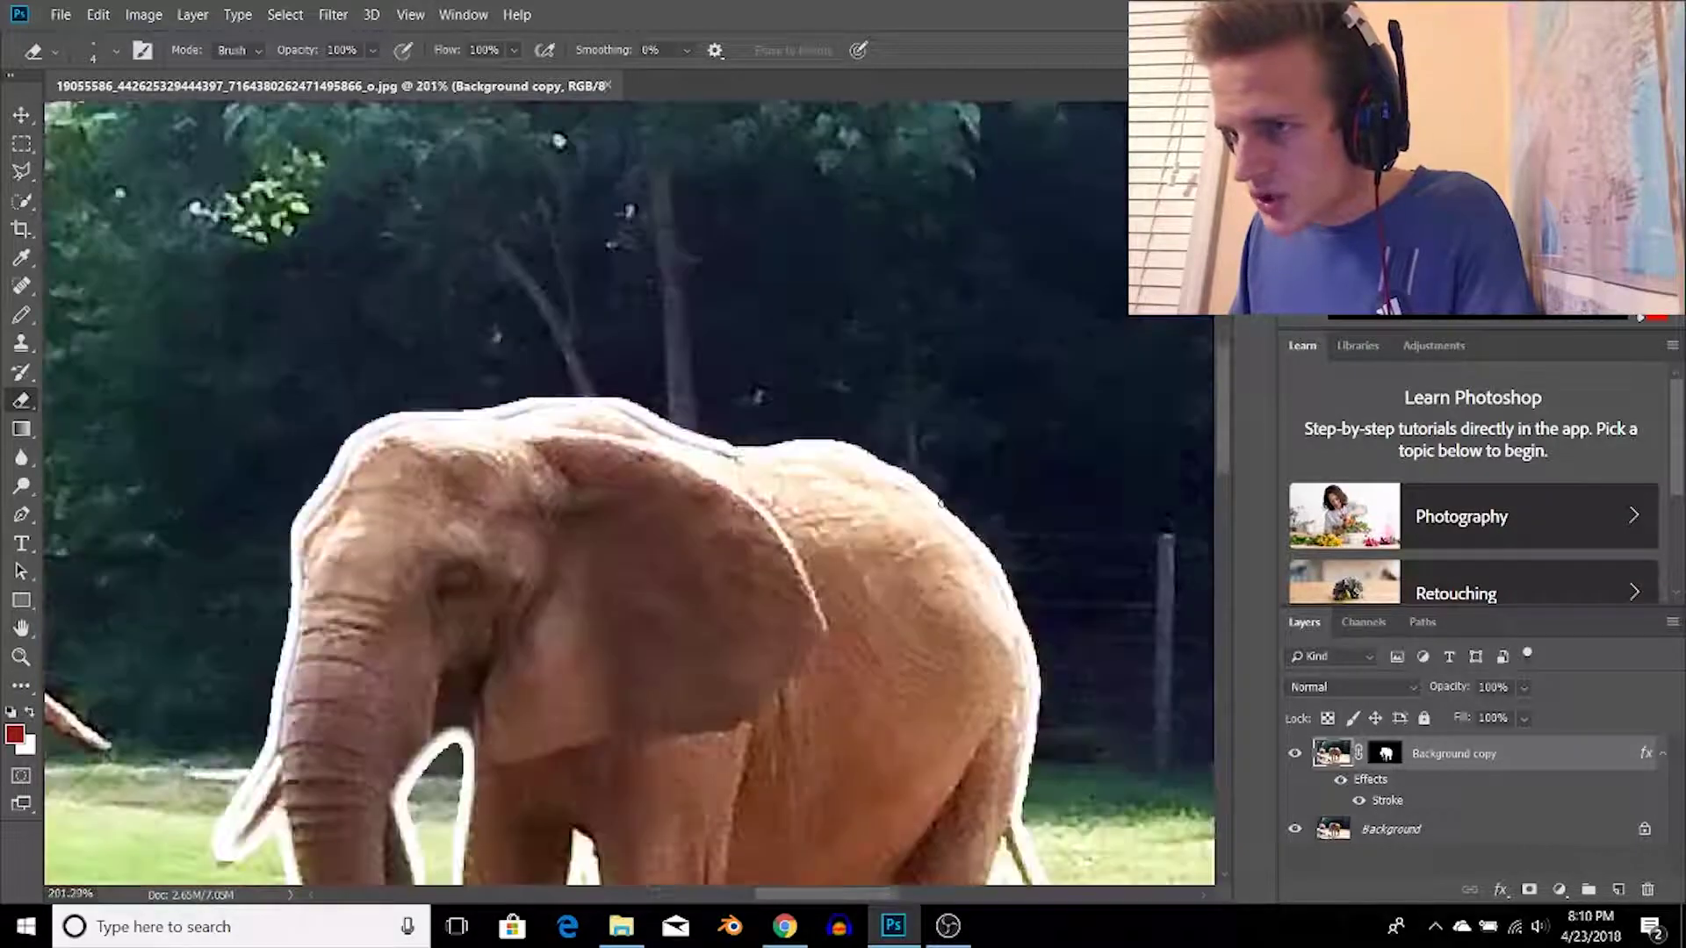
# Hide the Background layer, keeping the Background copy layer visible, and turn off the elephant cutout's Stroke effect.
pyautogui.scroll(8, 883, 413)
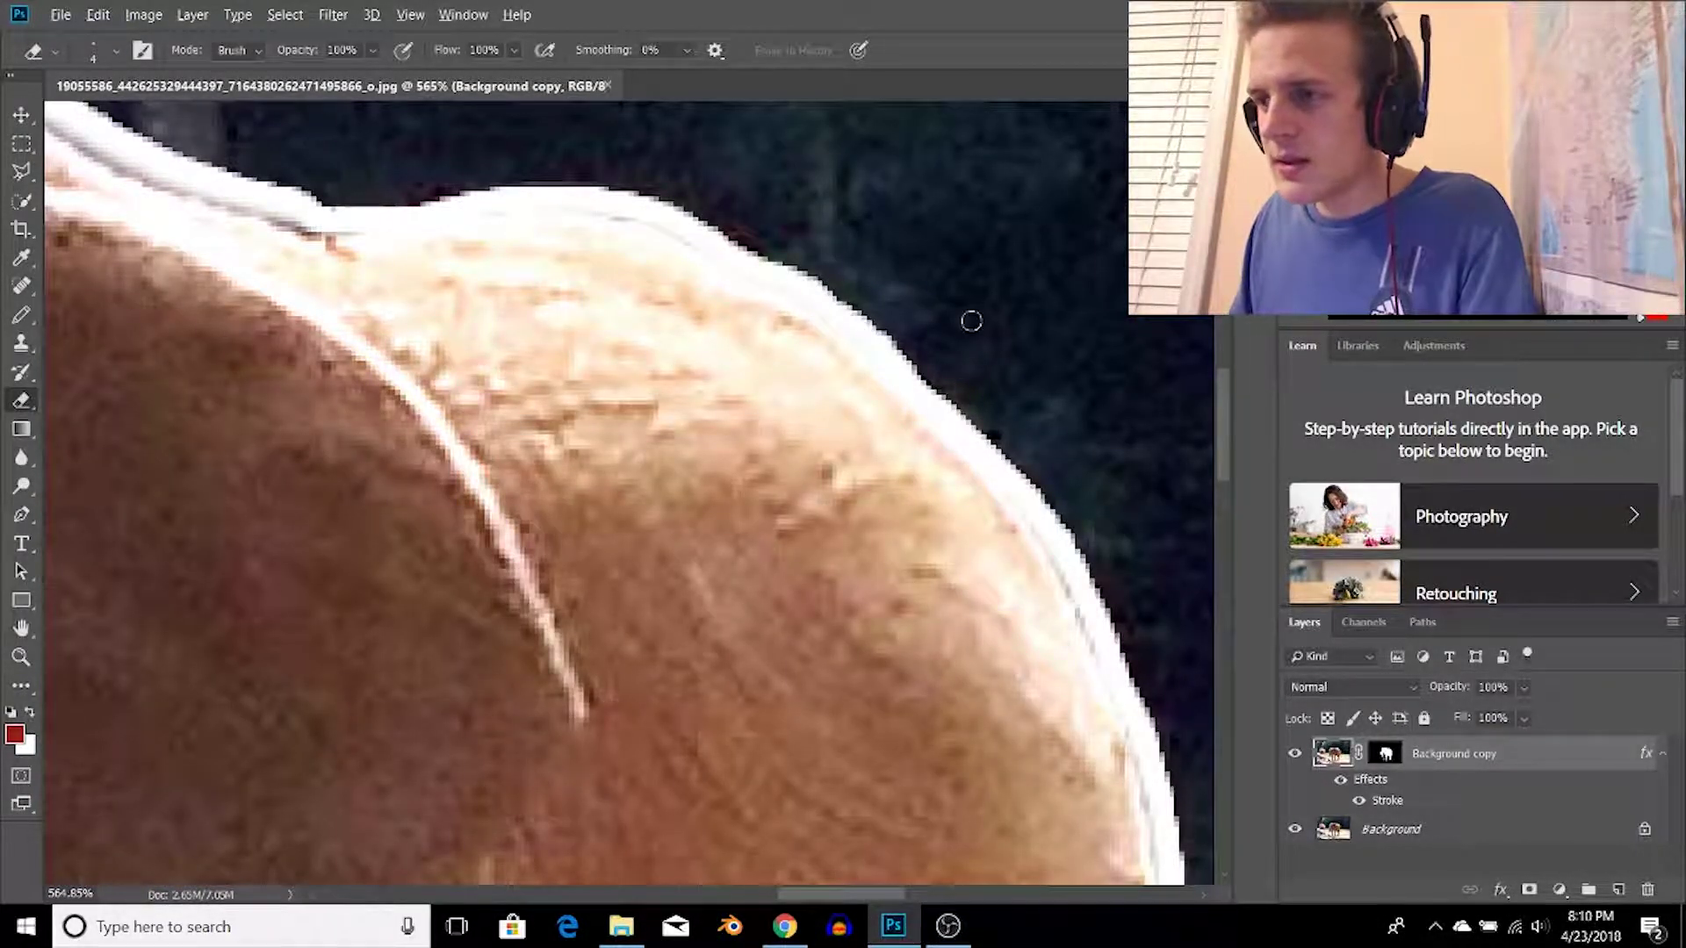
pyautogui.scroll(-6, 971, 320)
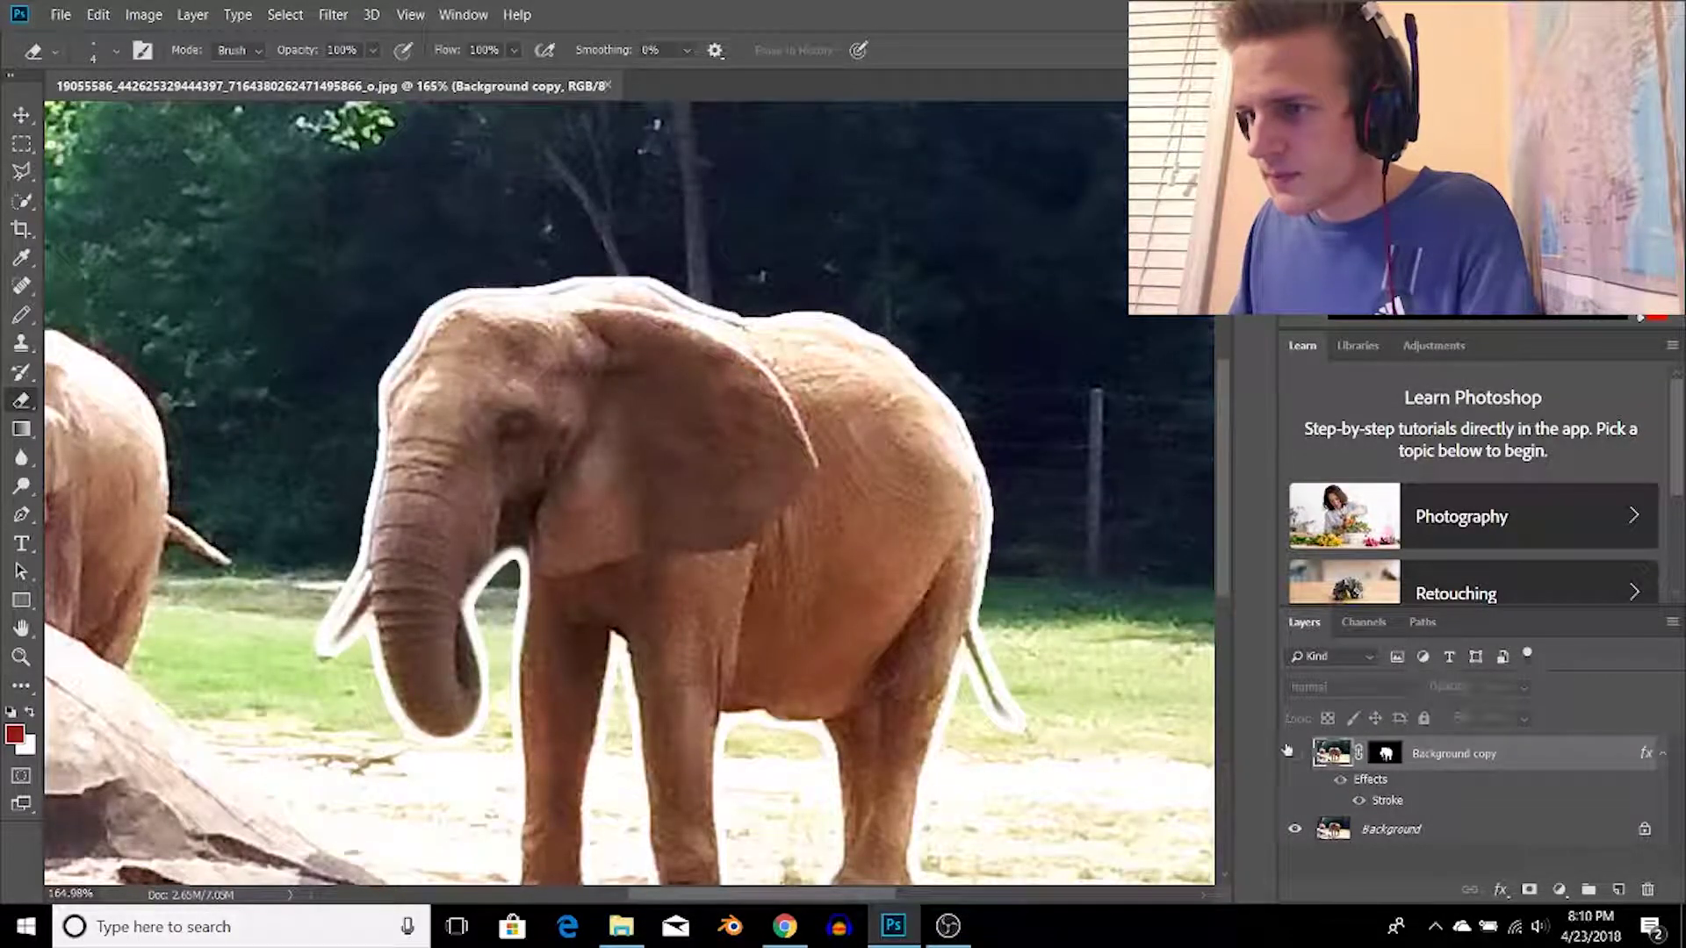
pyautogui.click(1294, 761)
pyautogui.click(1297, 830)
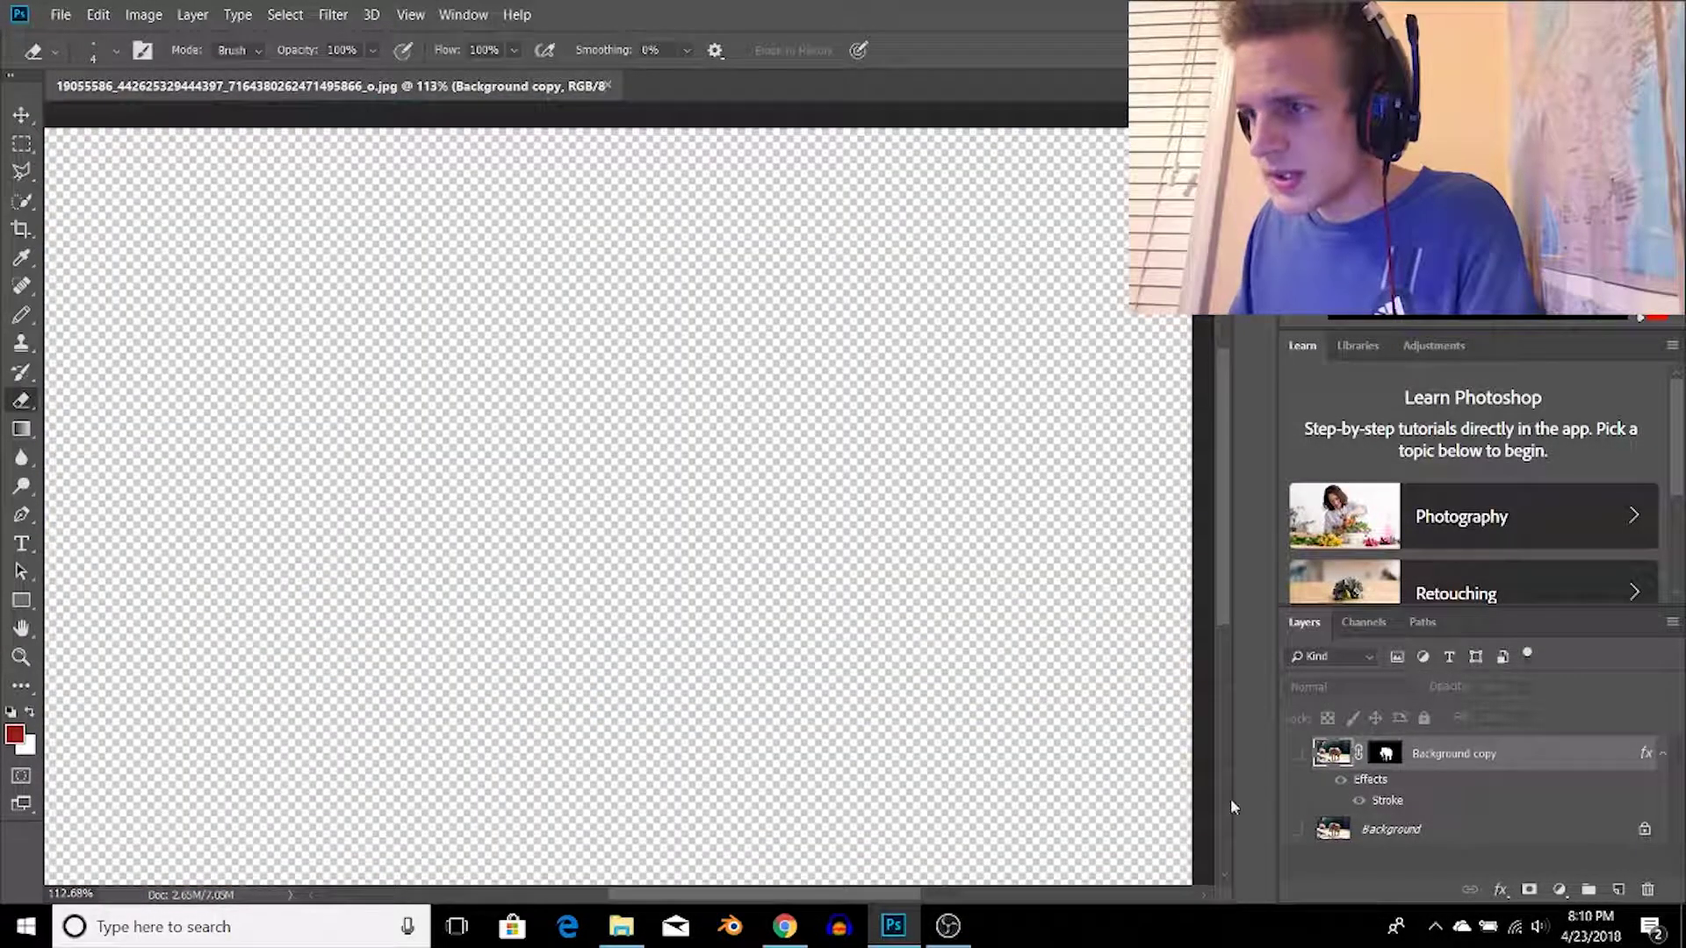
pyautogui.hscroll(3, 691, 499)
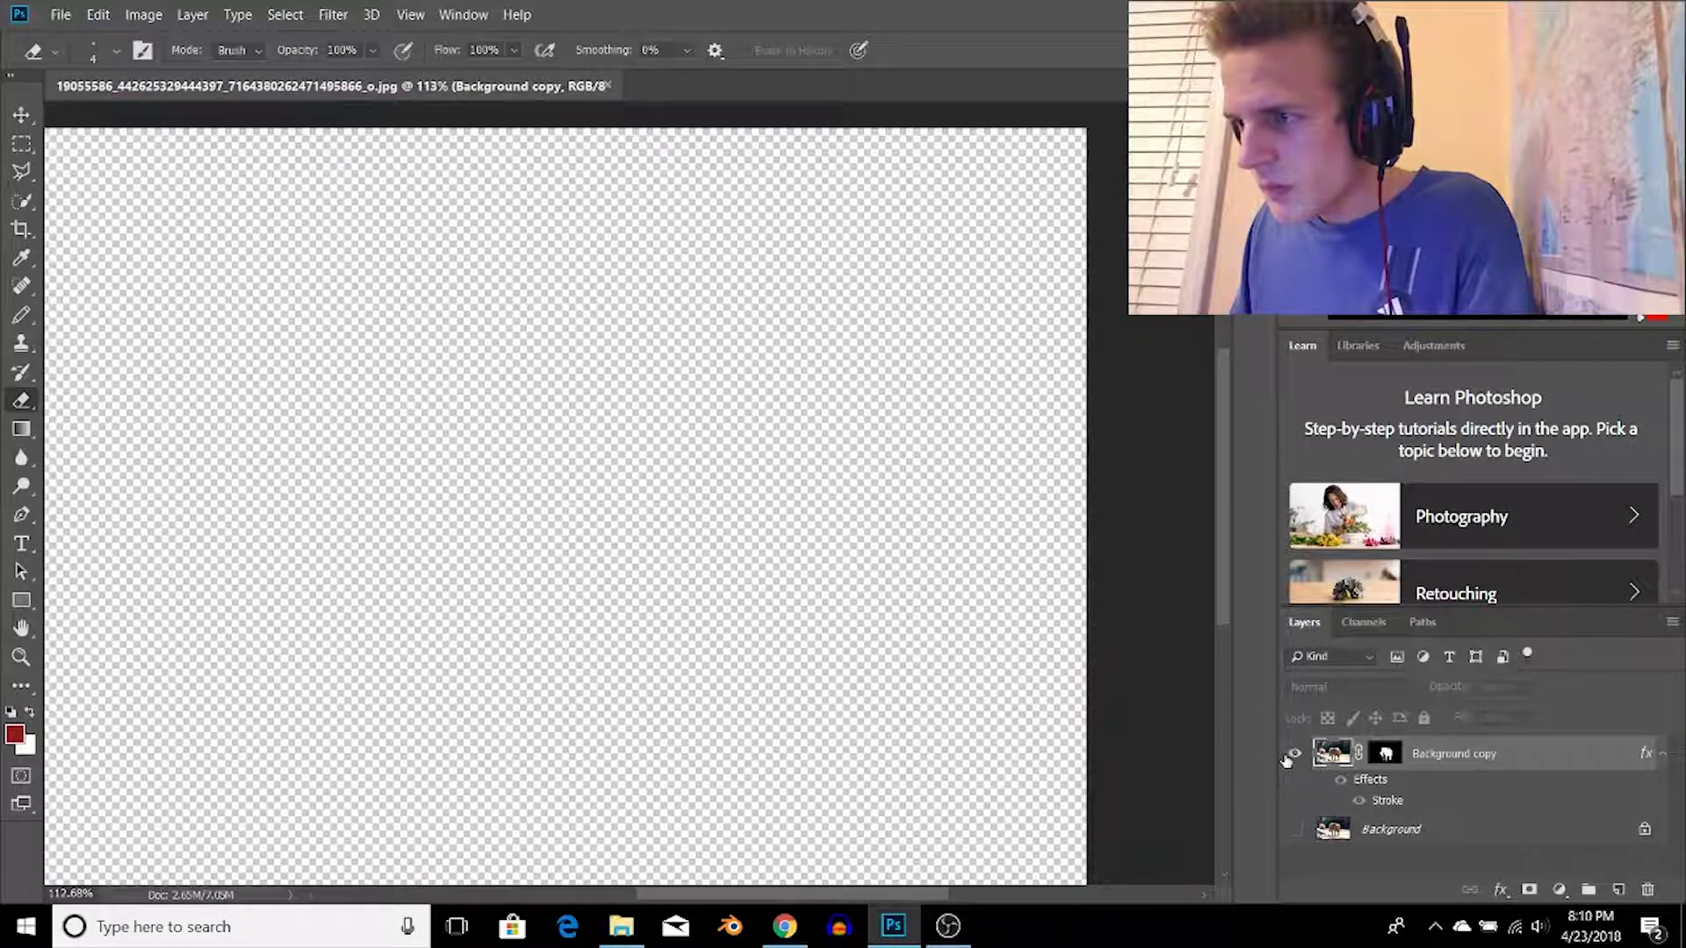
pyautogui.click(1293, 755)
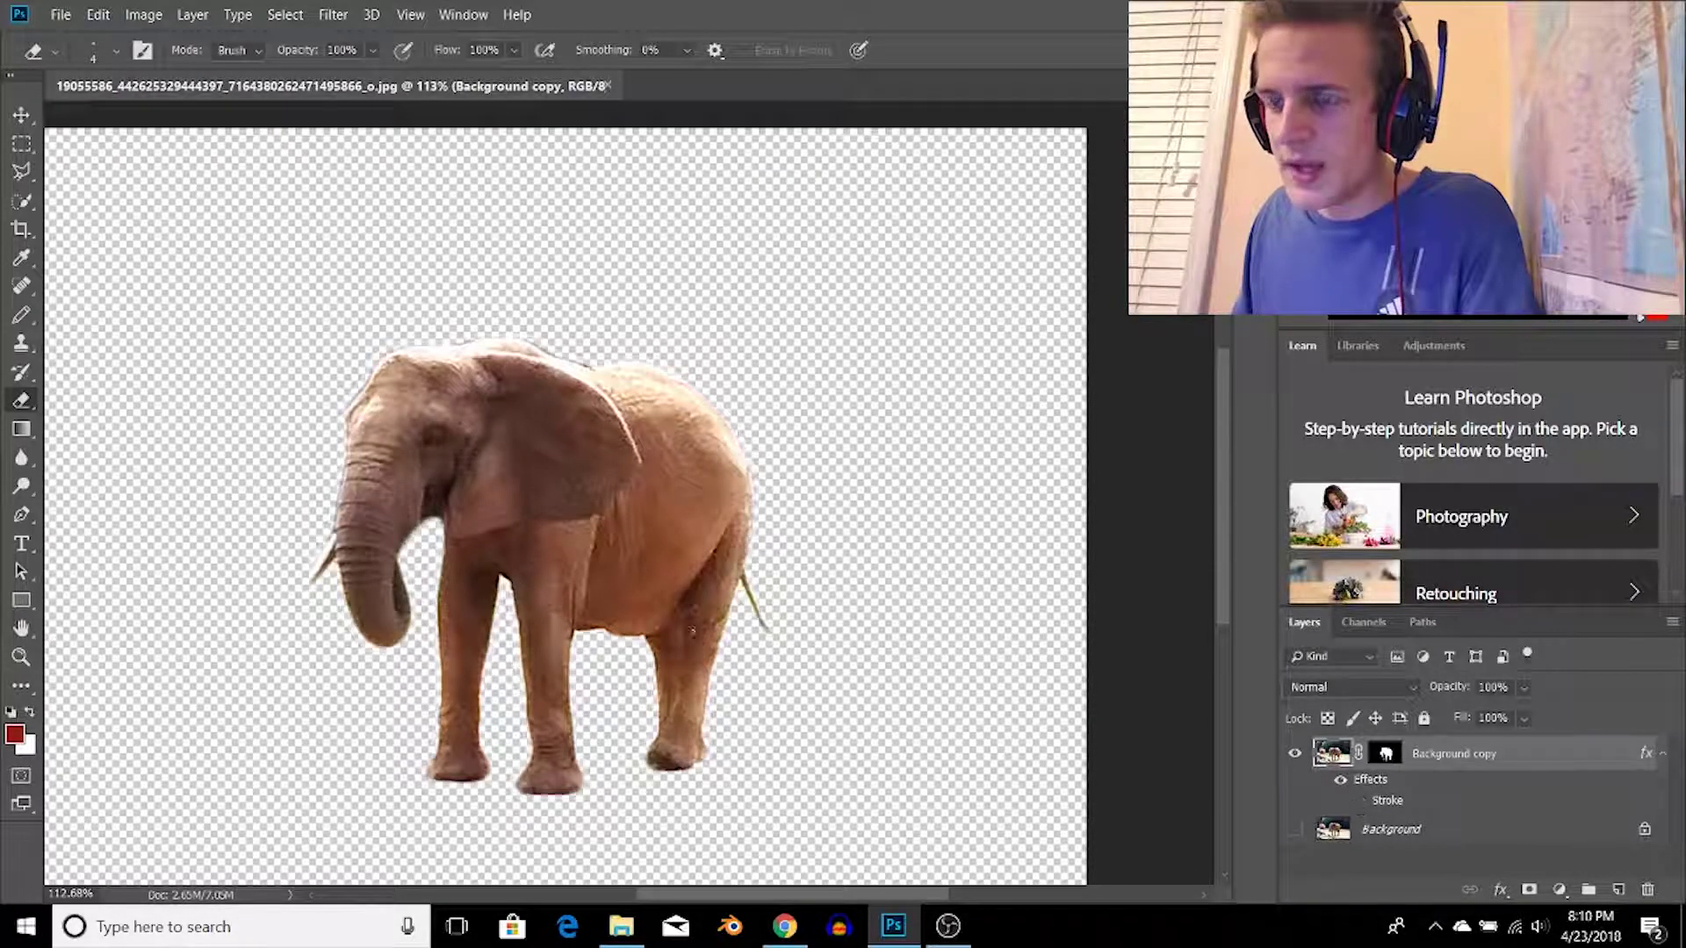
pyautogui.click(1362, 801)
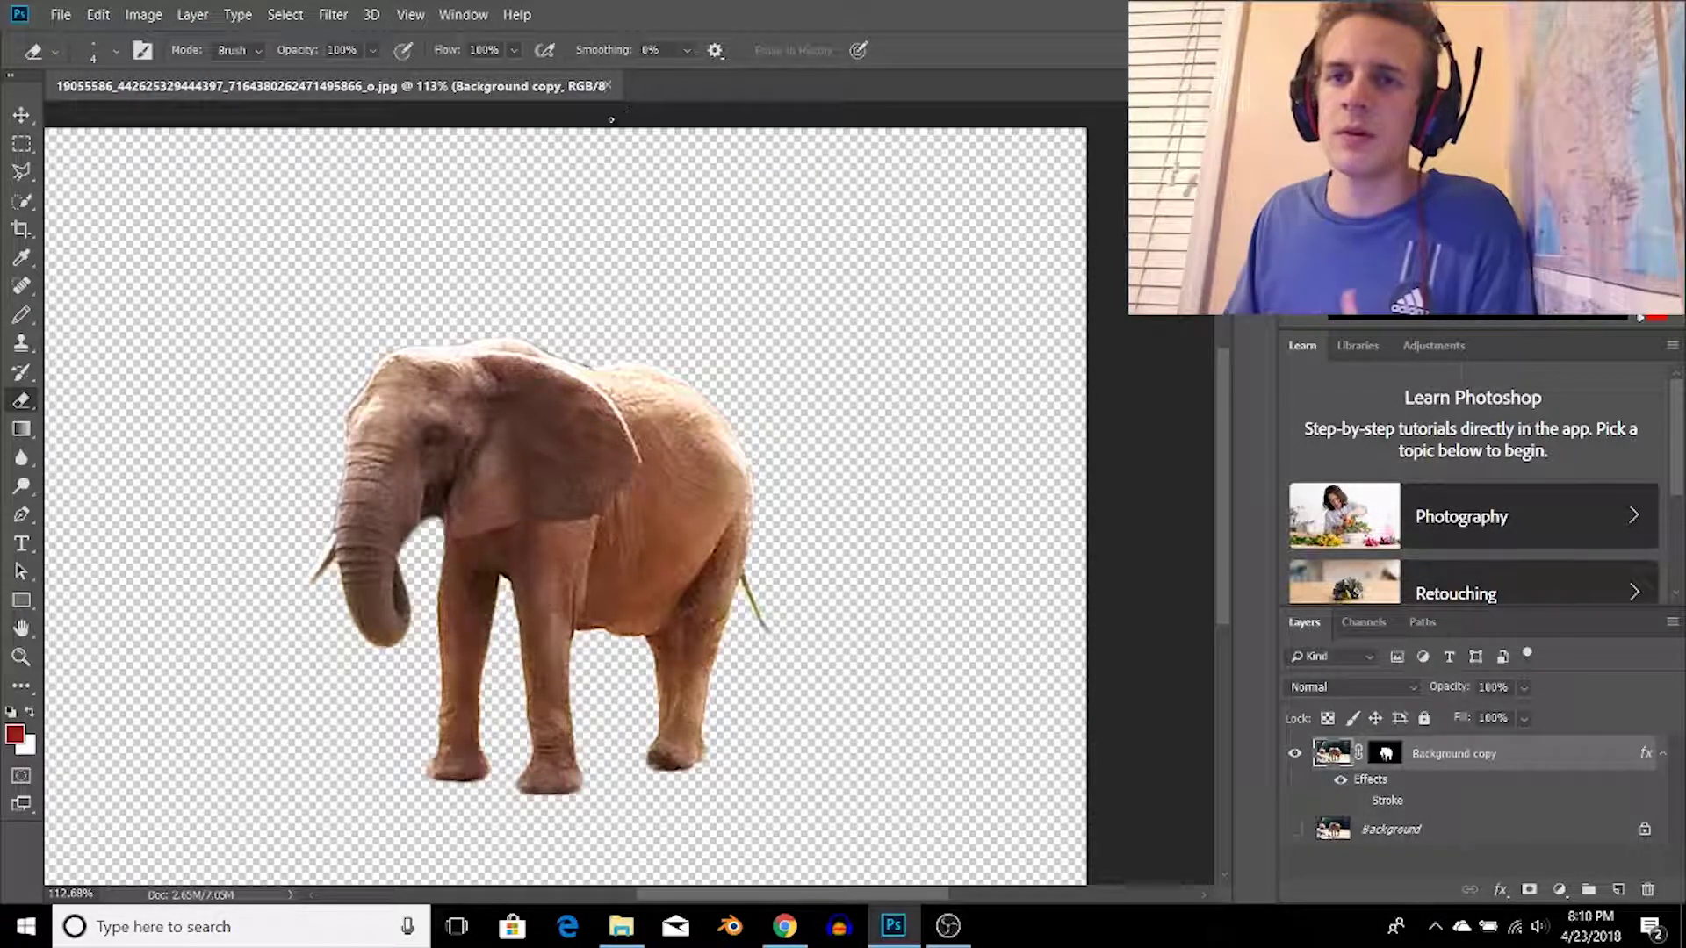